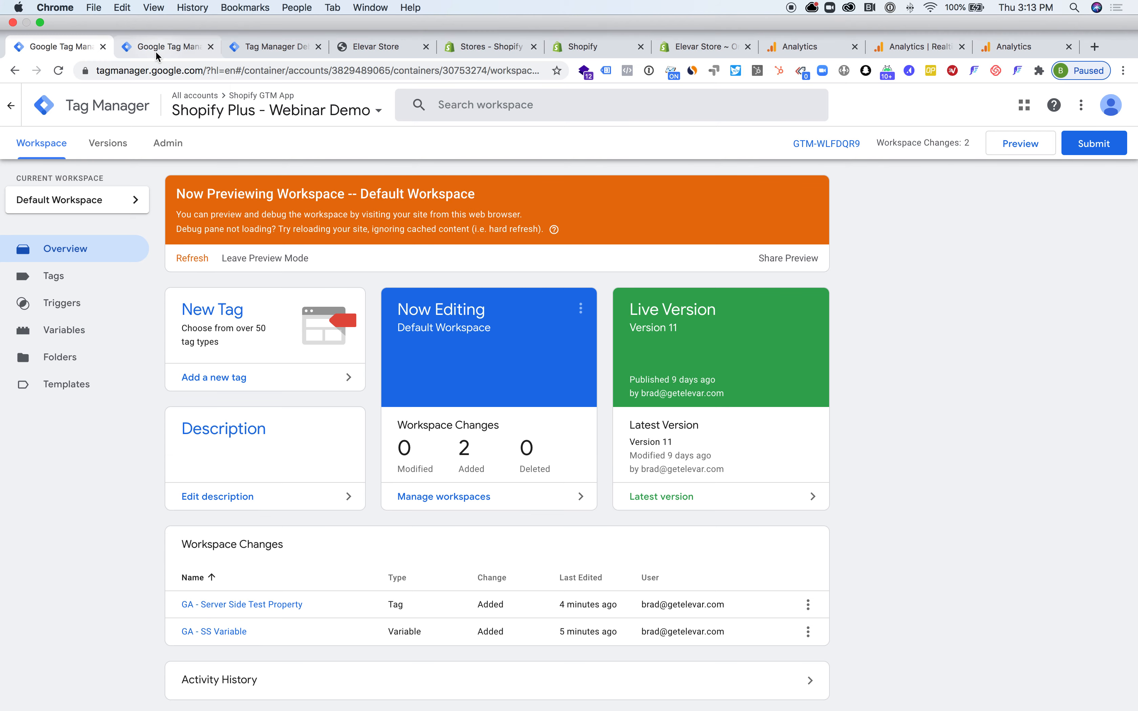
Look over the server container's tags, the Elevar storefront, the Shopify order and the Analytics realtime overview
click(158, 47)
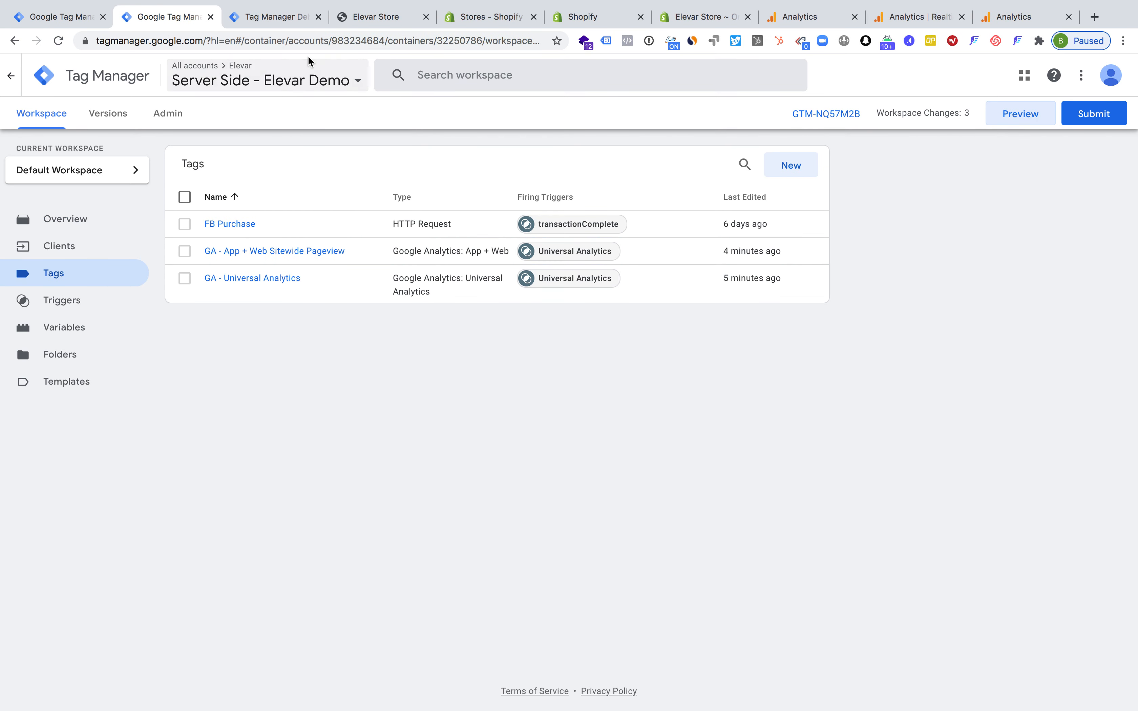
click(387, 19)
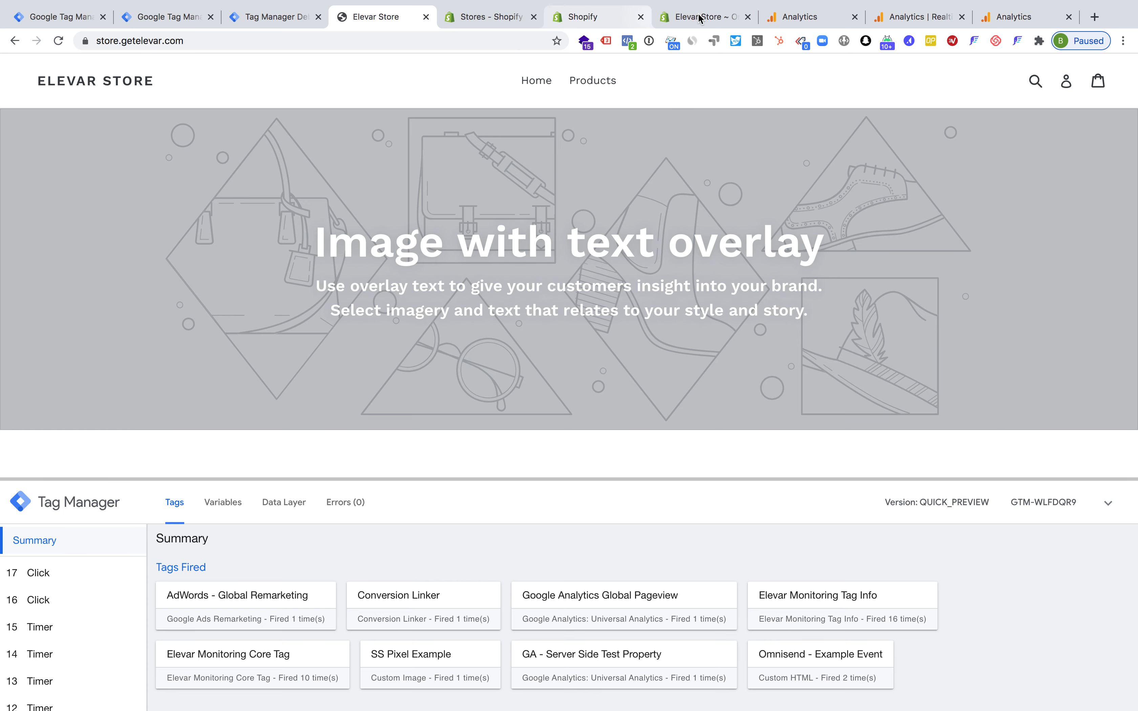
click(707, 21)
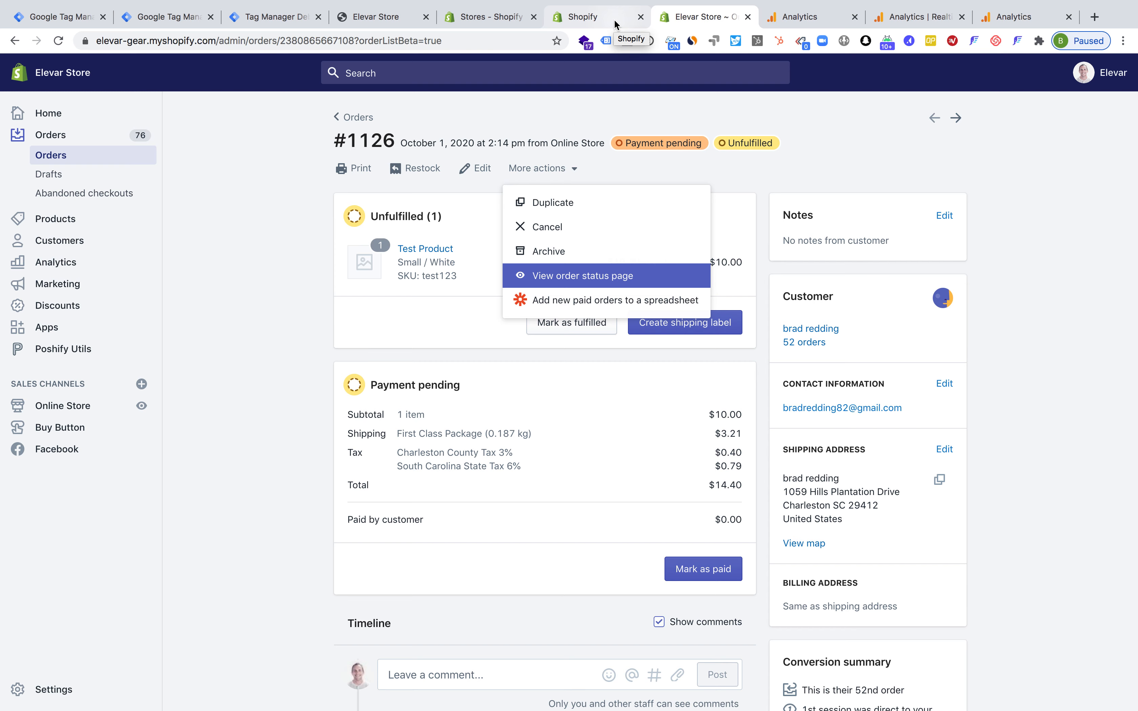
click(799, 18)
click(893, 18)
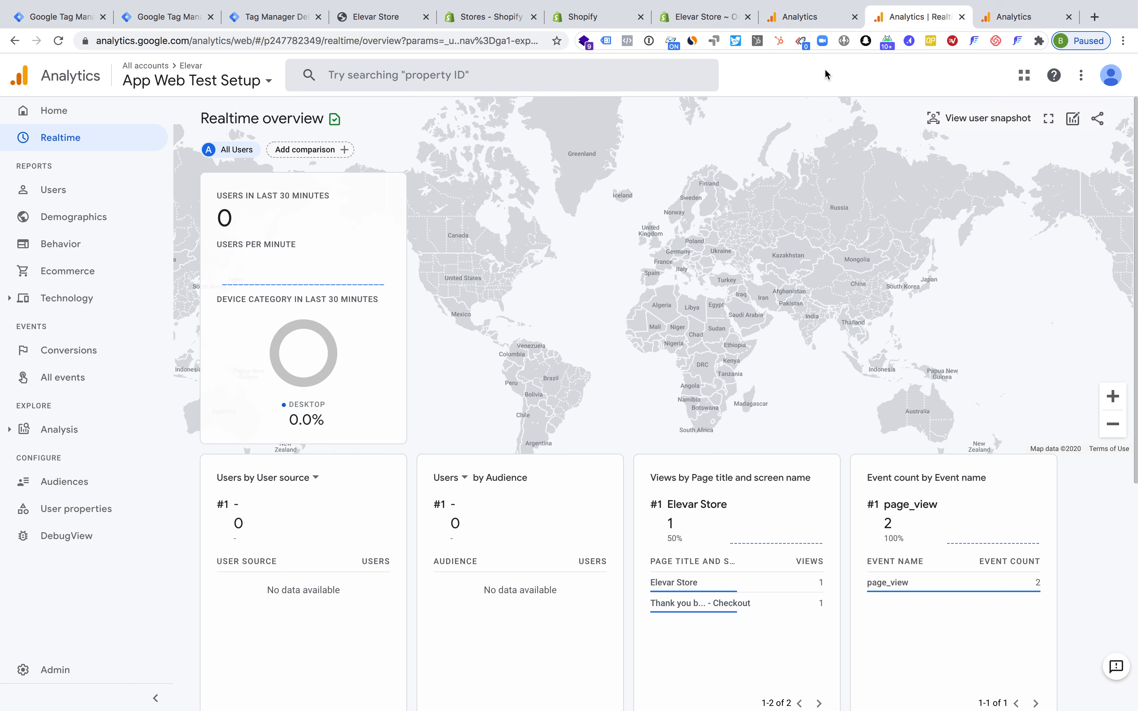
In the Shopify Plus - Webinar Demo container, open the GA - SS Variable configuration and examine its Tracking ID
click(55, 21)
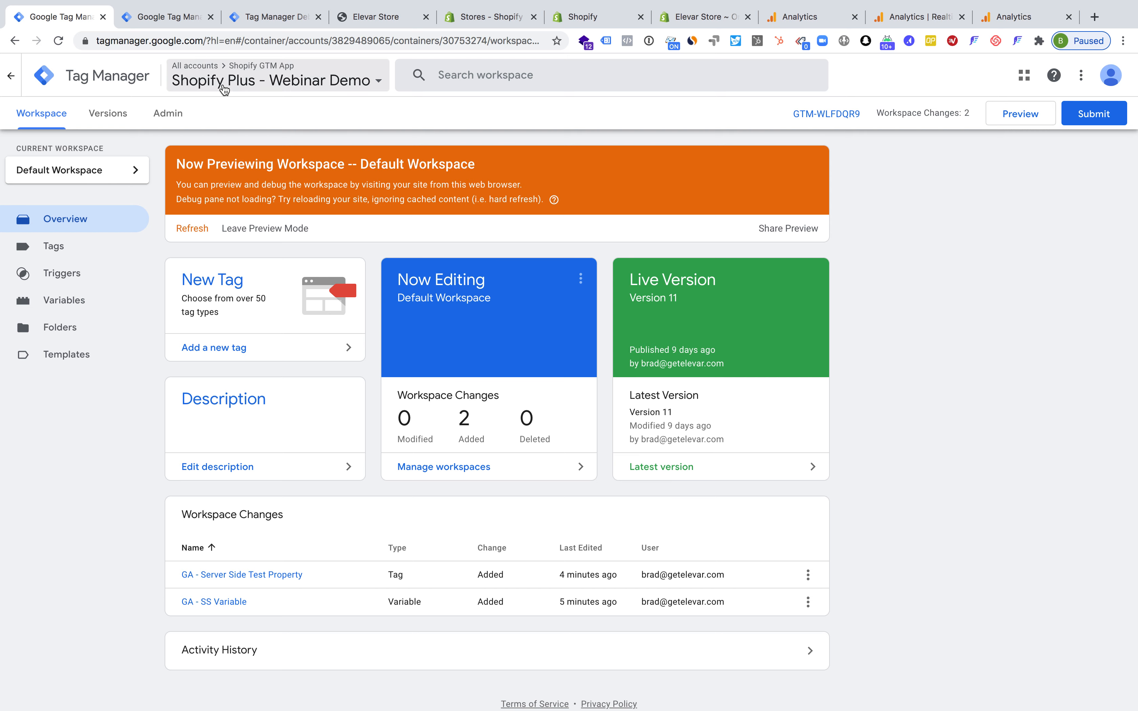
scroll(265, 588, down, 1)
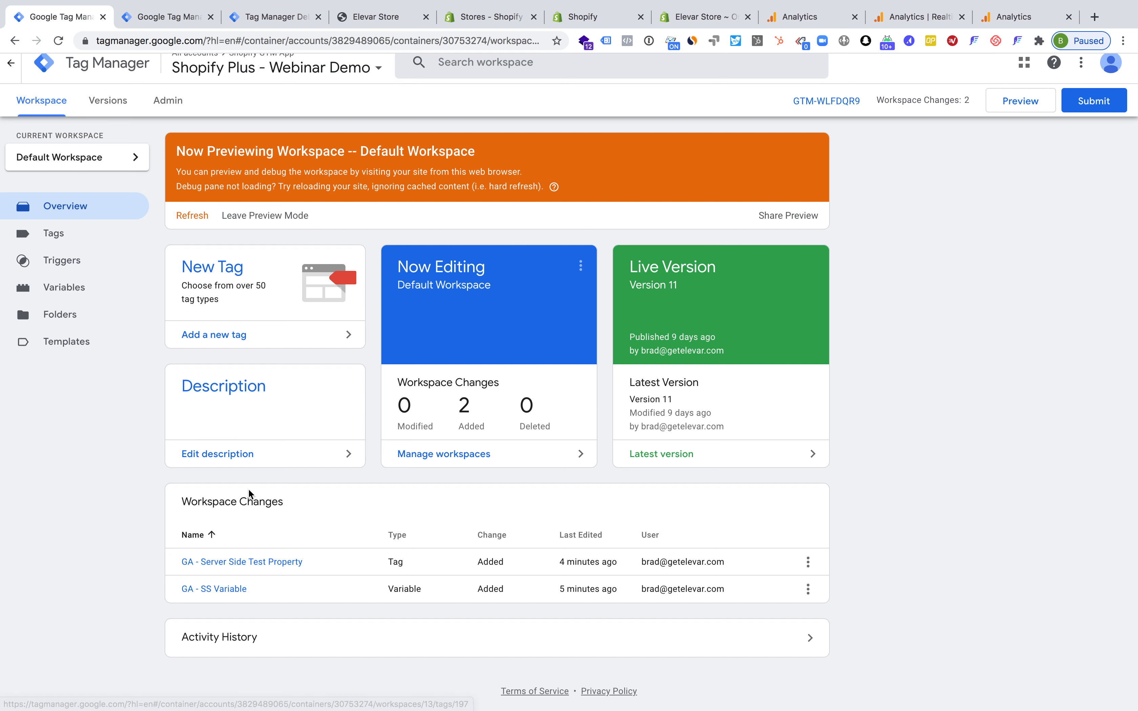
click(202, 590)
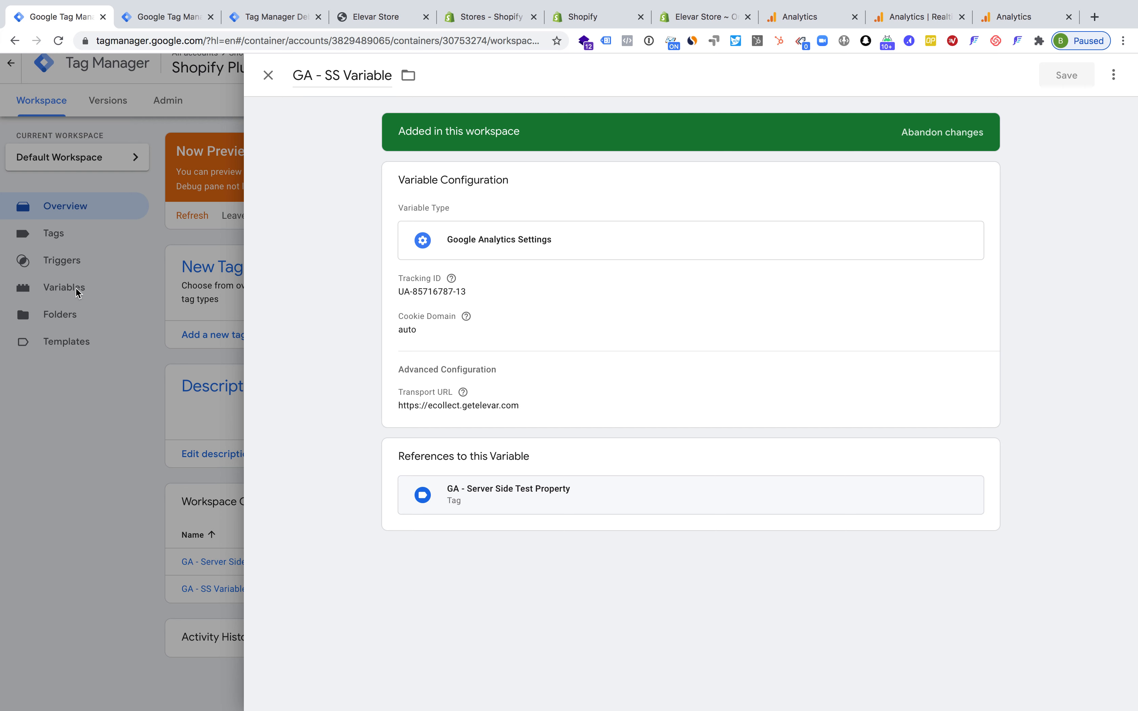
click(494, 248)
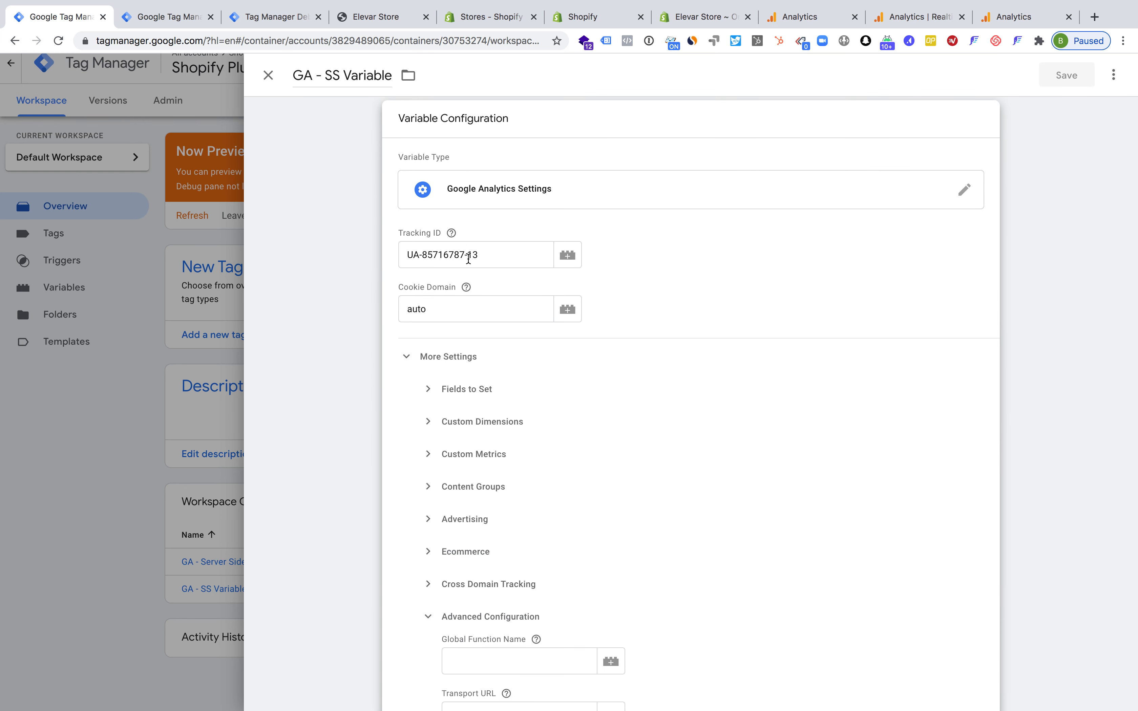
triple_click(469, 259)
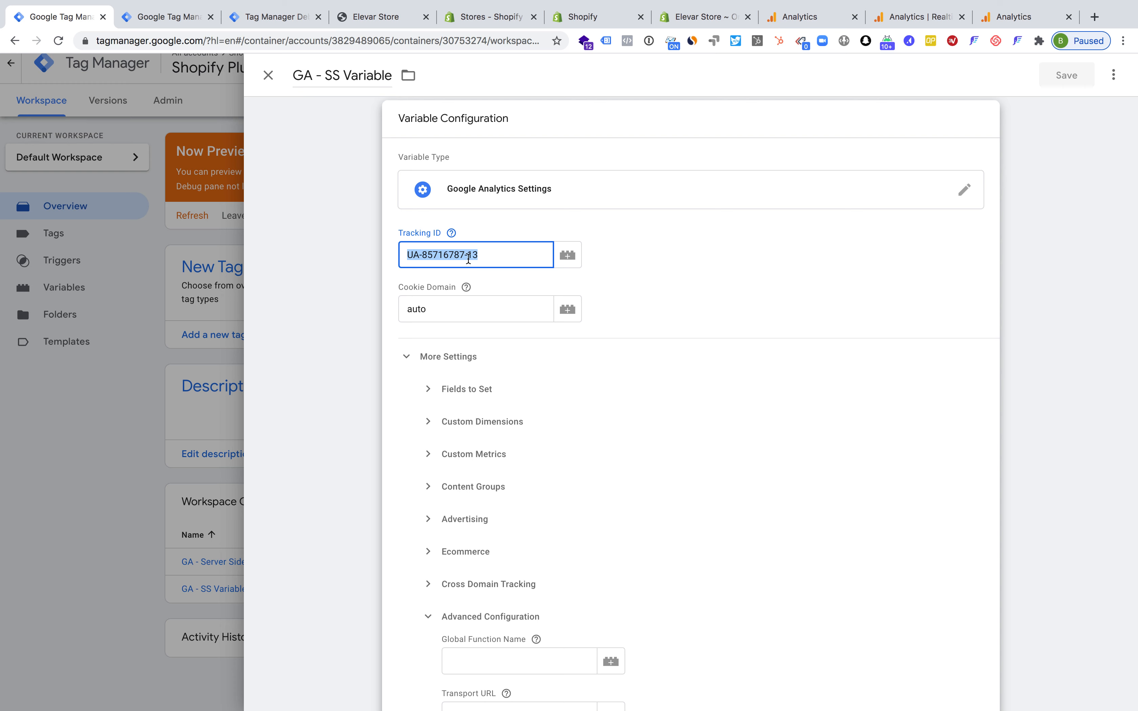
Compare the variable's Tracking ID with the one in the Analytics property settings of Server Side - Elevar Marketing Site
click(794, 19)
click(52, 668)
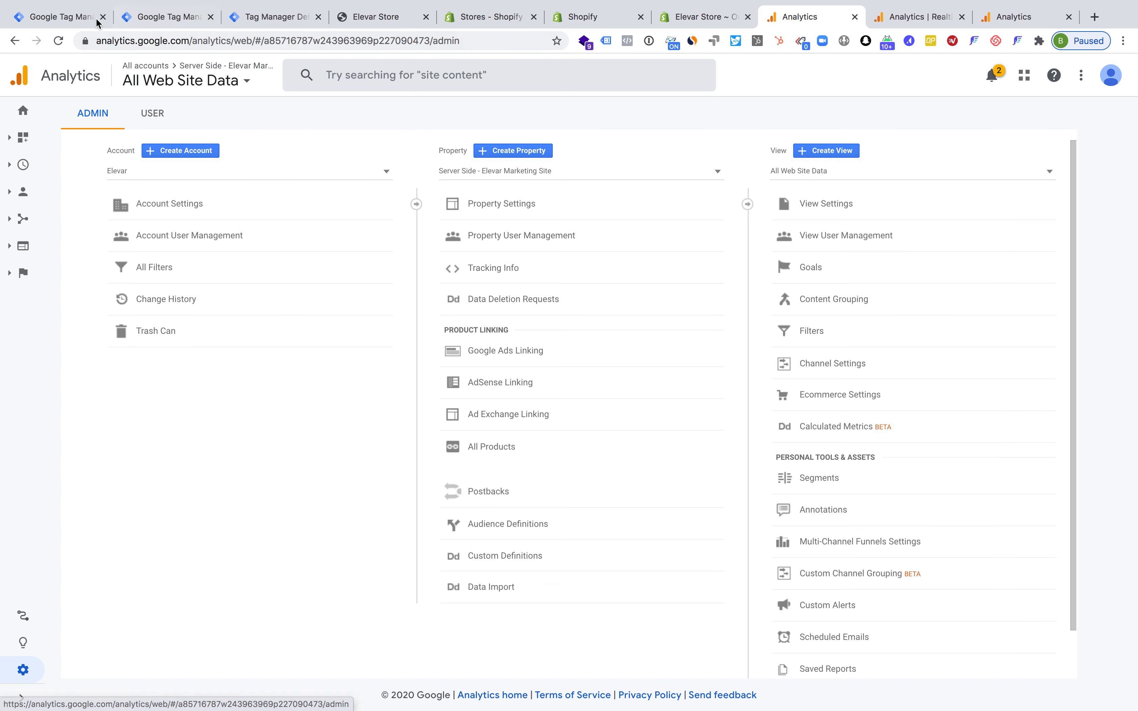
click(478, 204)
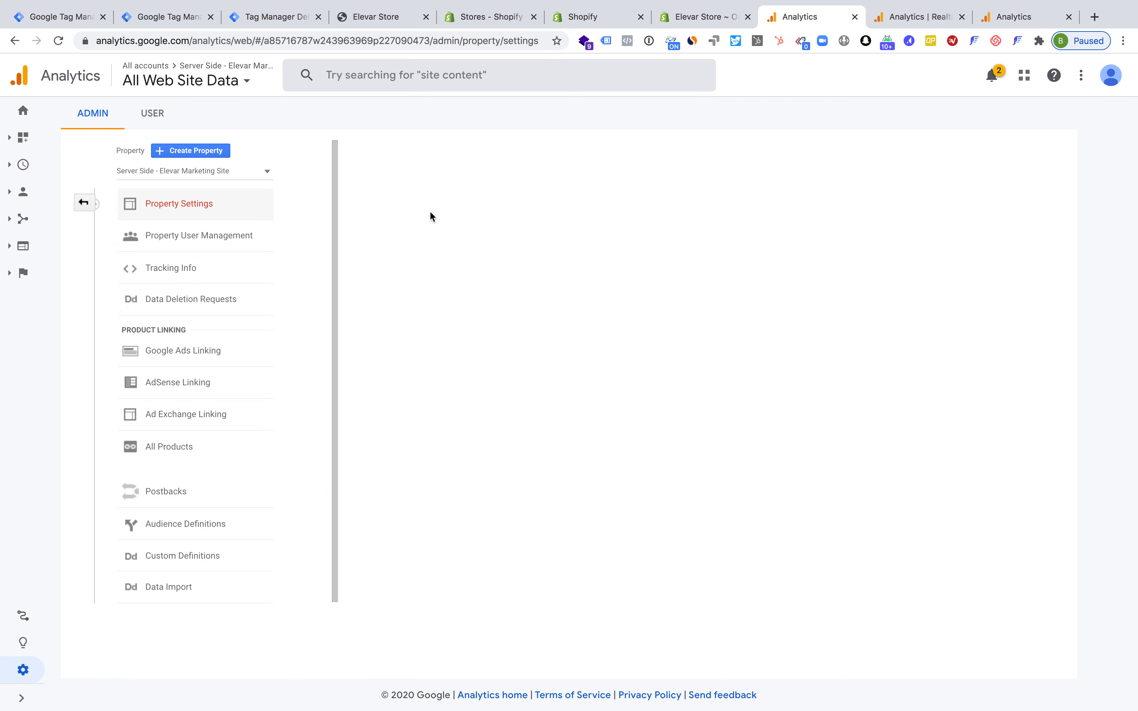
triple_click(326, 229)
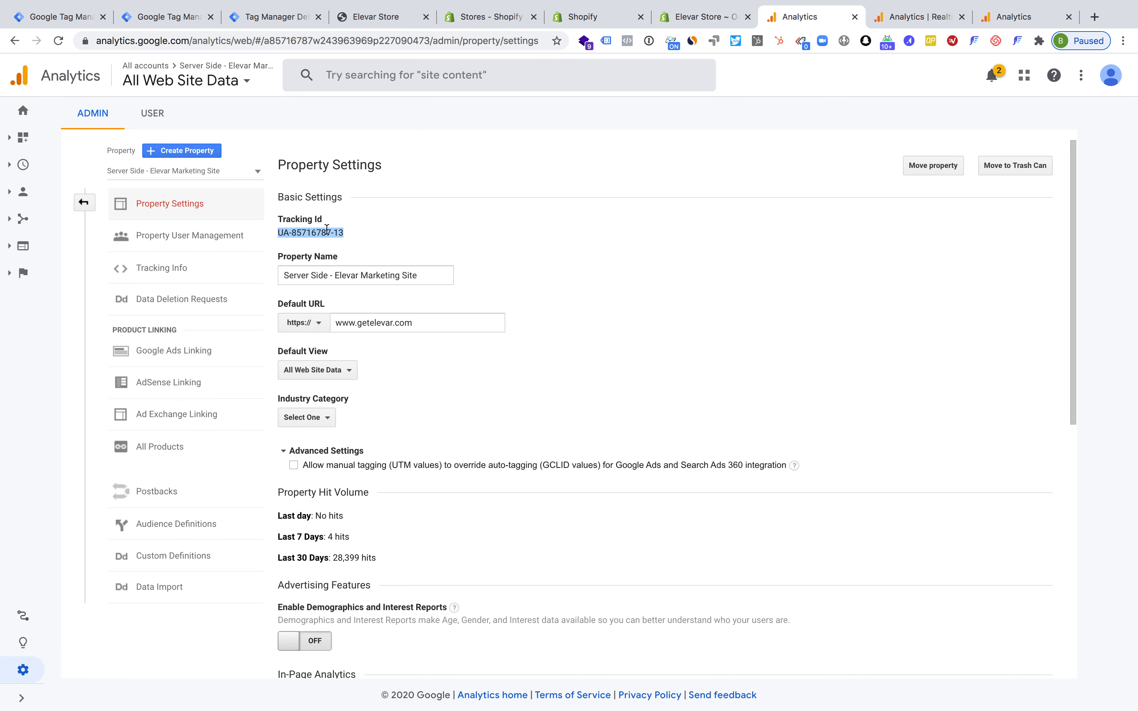
click(68, 19)
triple_click(448, 254)
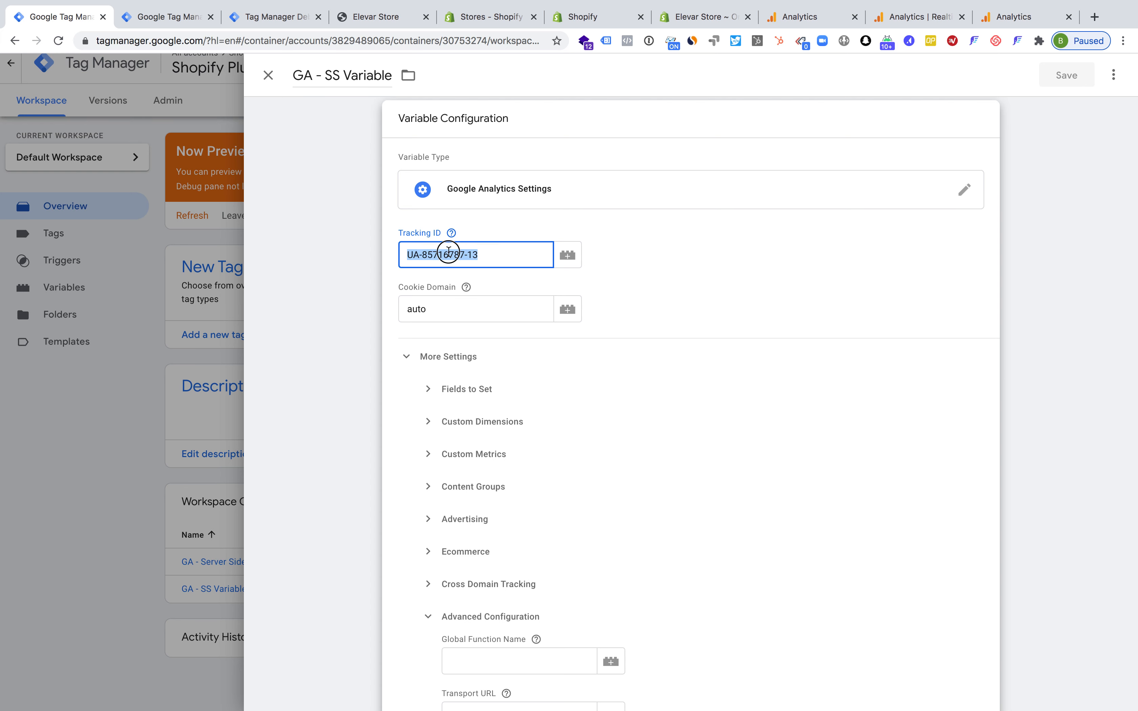
Examine the Transport URL in the advanced configuration of GA - SS Variable and close the variable unchanged
click(633, 238)
scroll(599, 345, down, 4)
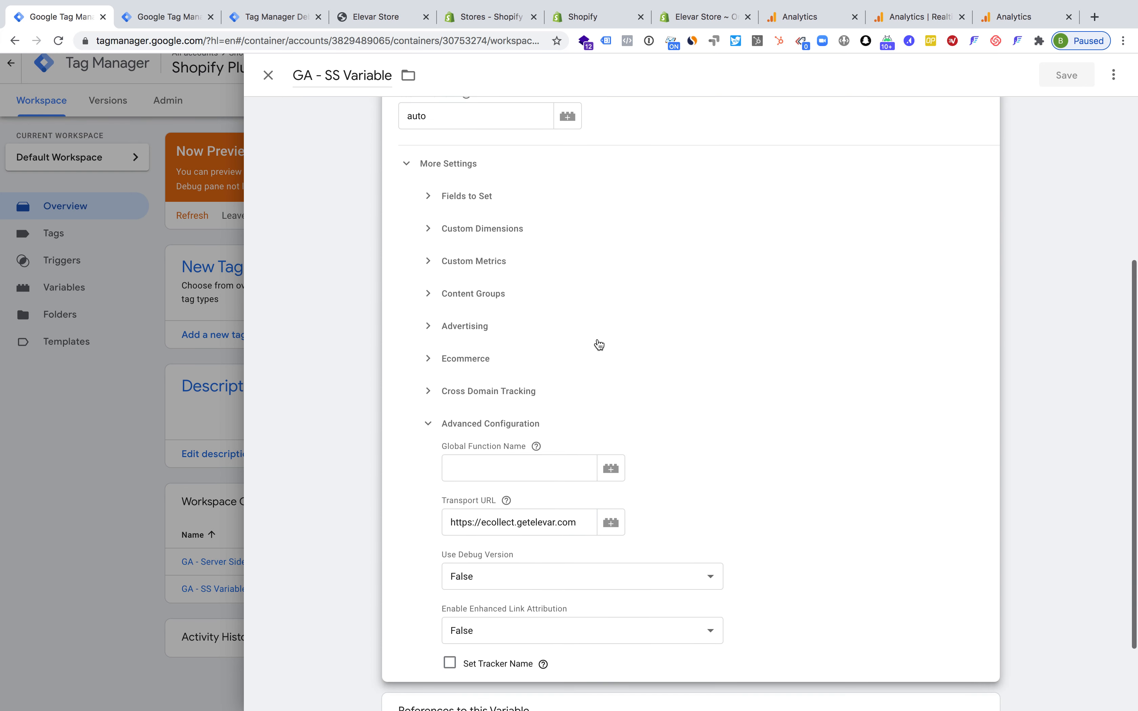
click(489, 425)
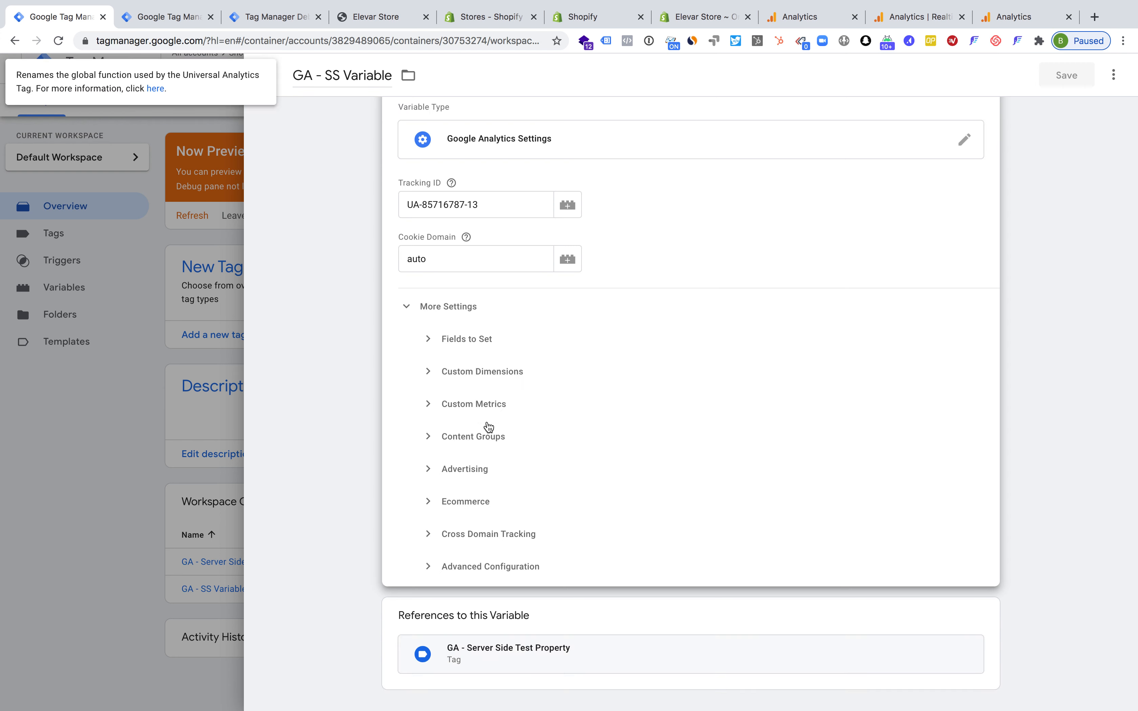
click(461, 566)
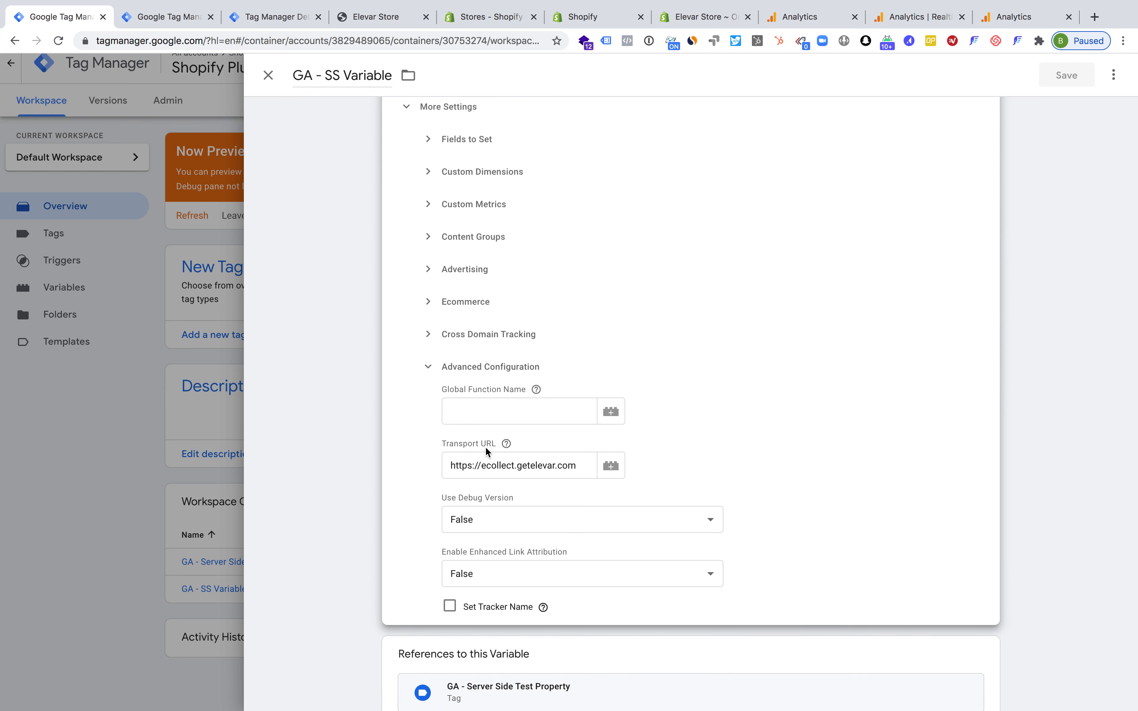
double_click(485, 466)
triple_click(485, 466)
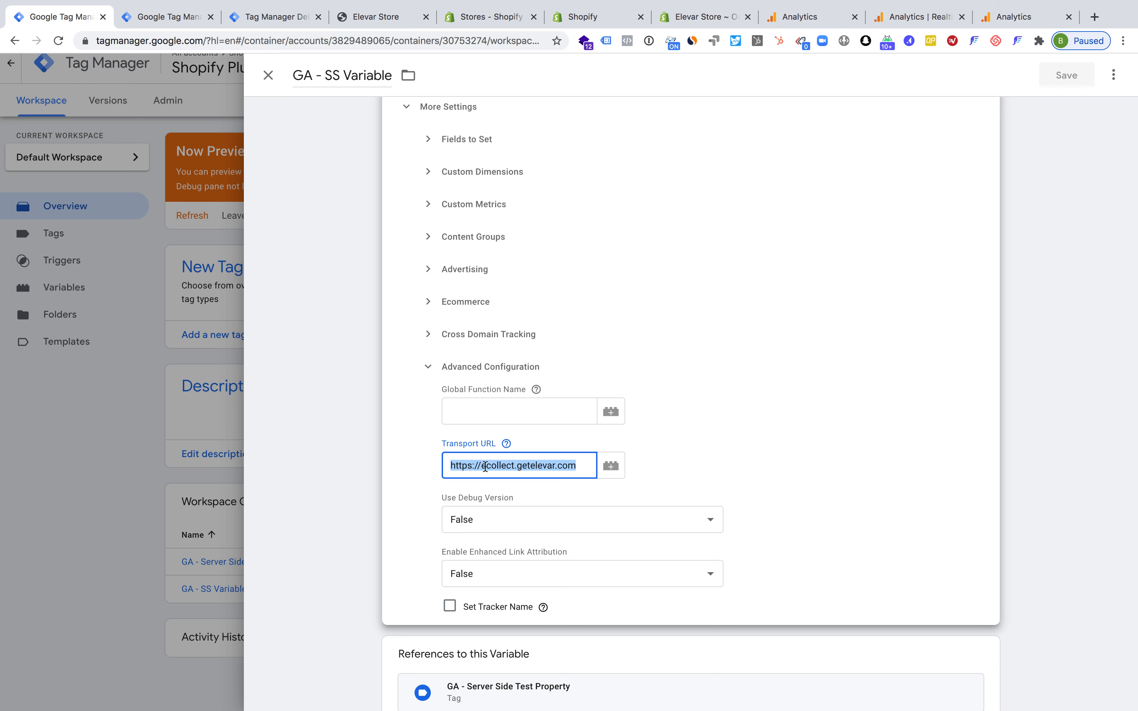
triple_click(484, 466)
click(1016, 406)
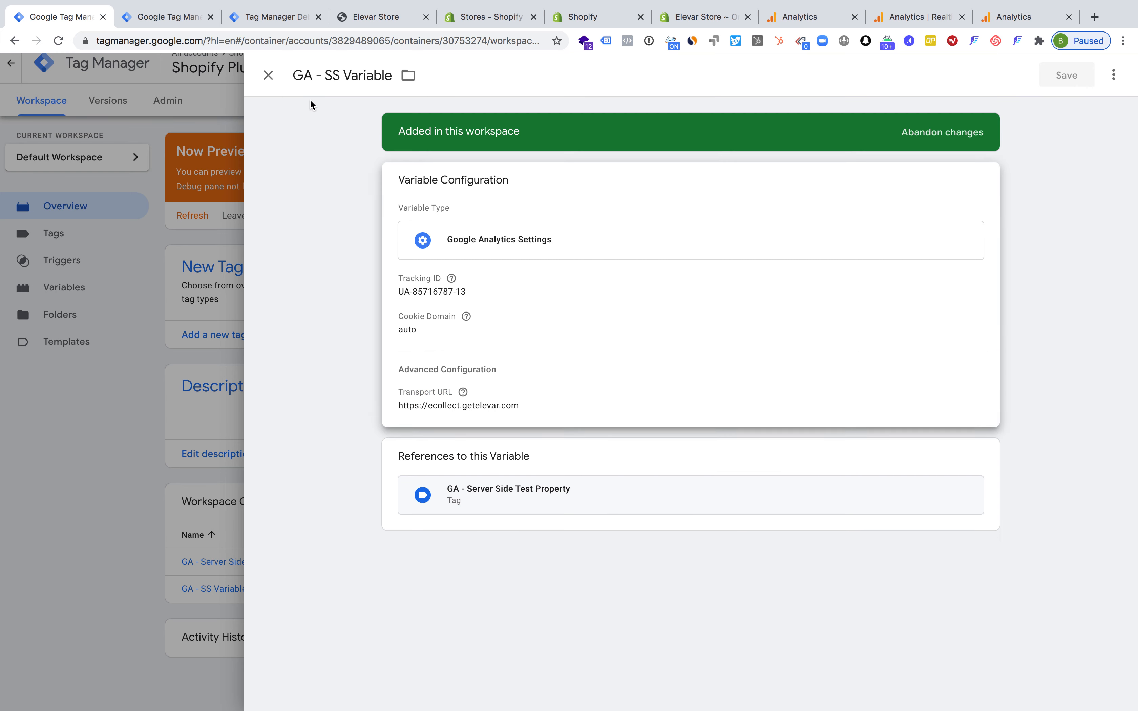
click(268, 75)
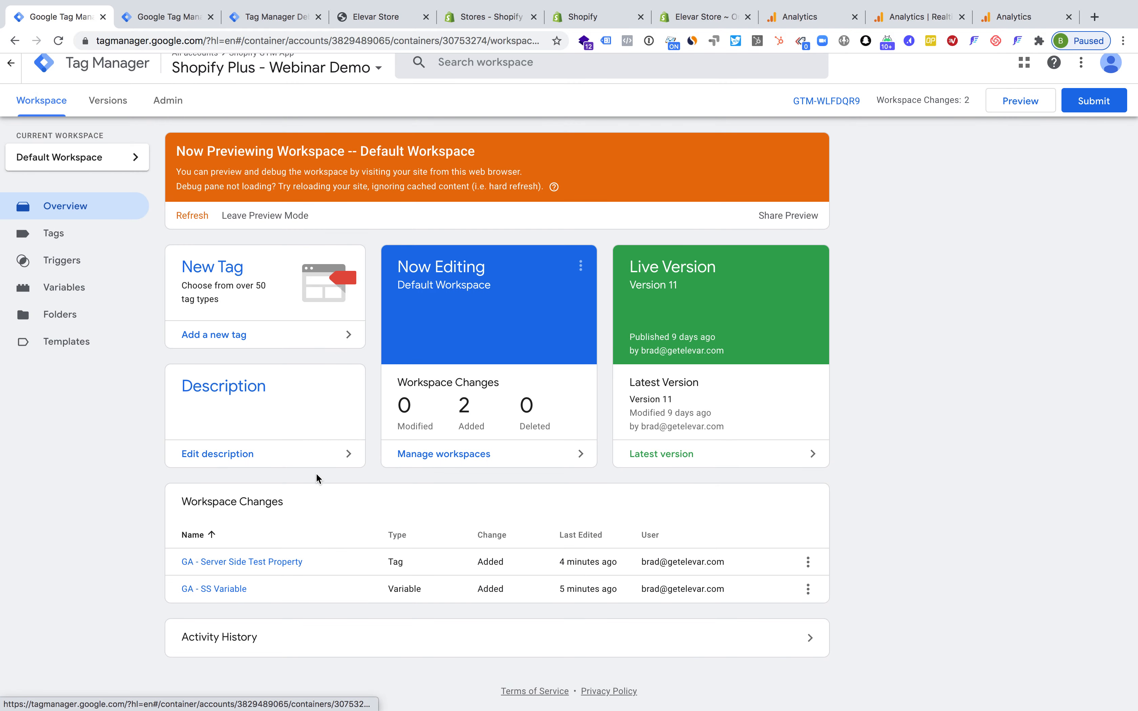
Review the GA - Server Side Test Property tag's configuration and trigger, close it and refresh the workspace preview
click(202, 562)
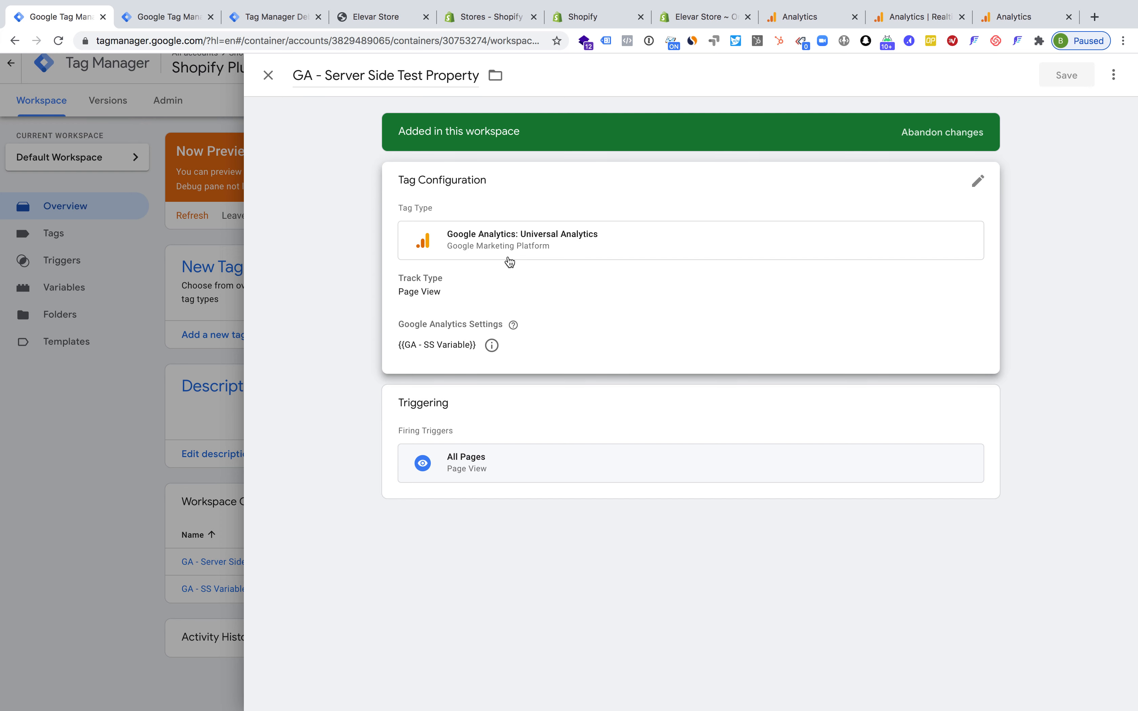
click(492, 282)
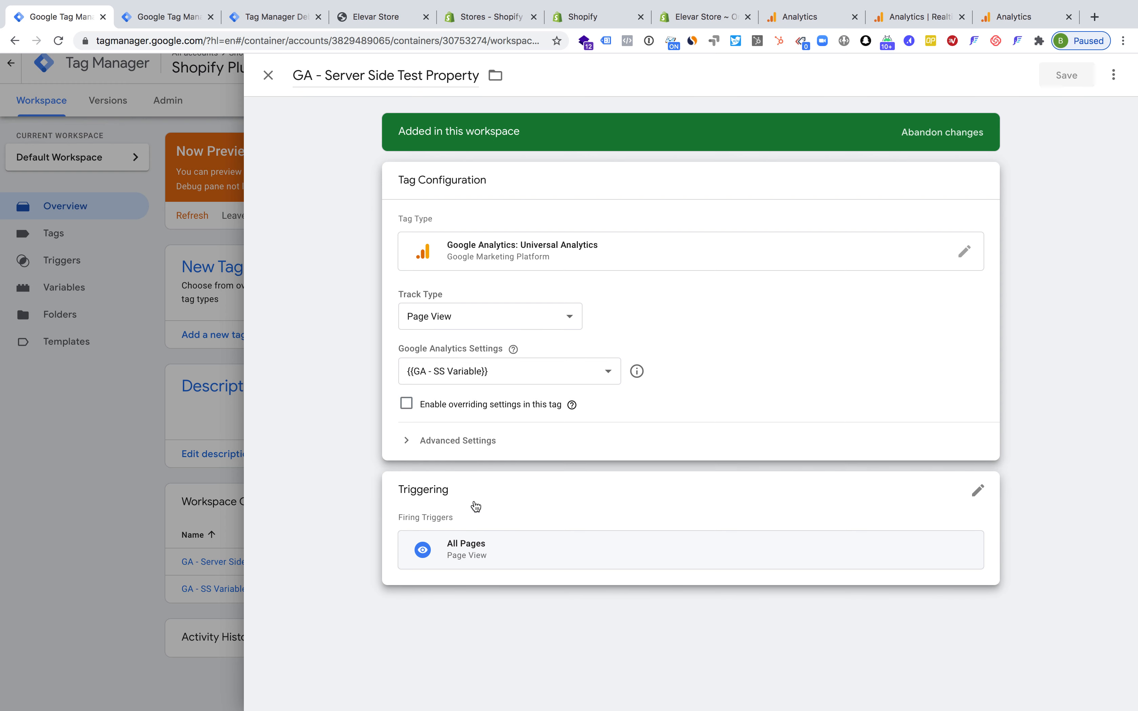
click(207, 454)
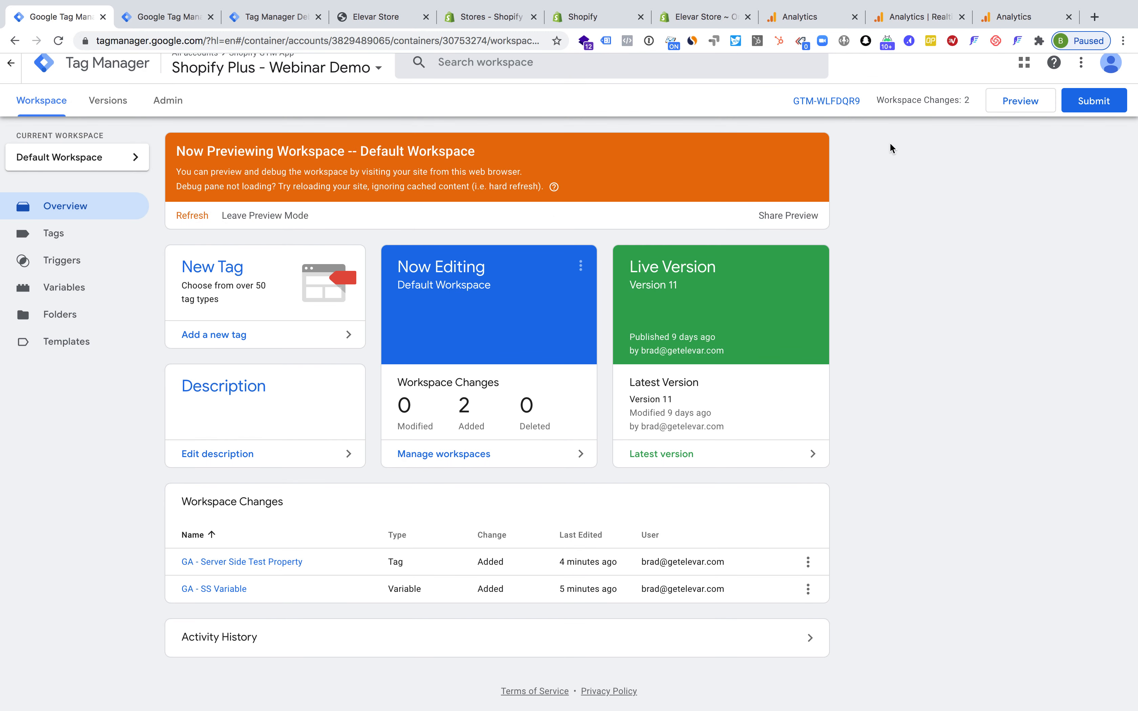
click(186, 217)
Open the container settings of Server Side - Elevar Demo and examine the tagging server URL
click(160, 24)
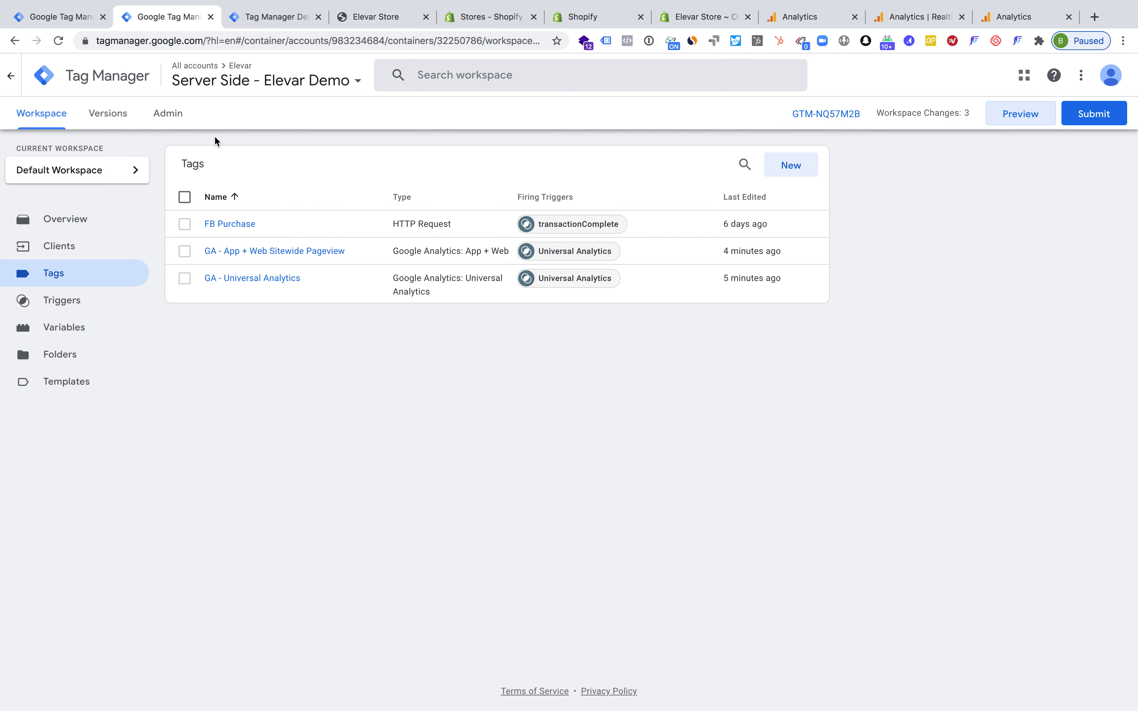
click(168, 115)
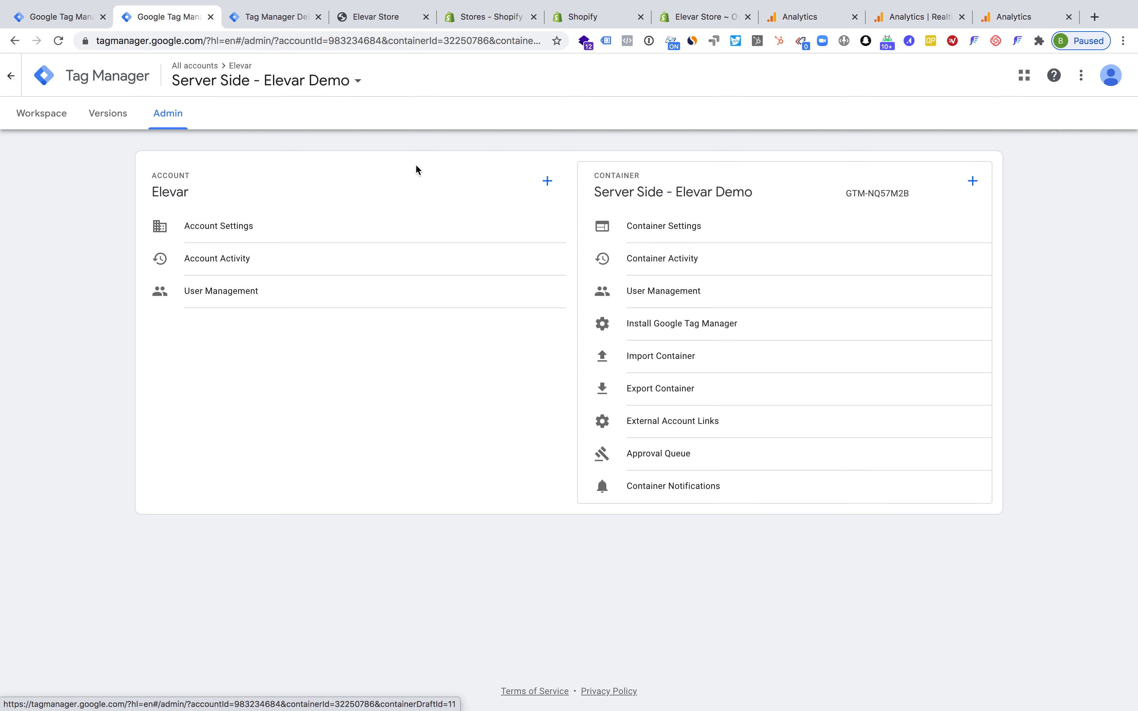
click(659, 228)
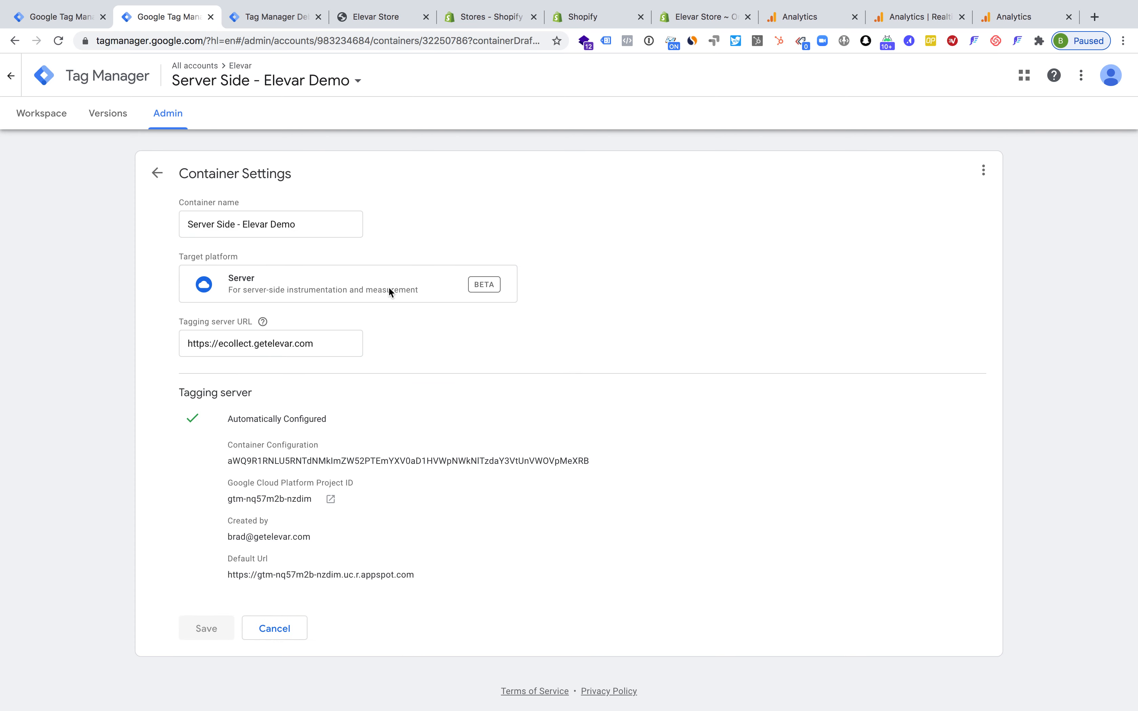
drag(180, 325, 246, 325)
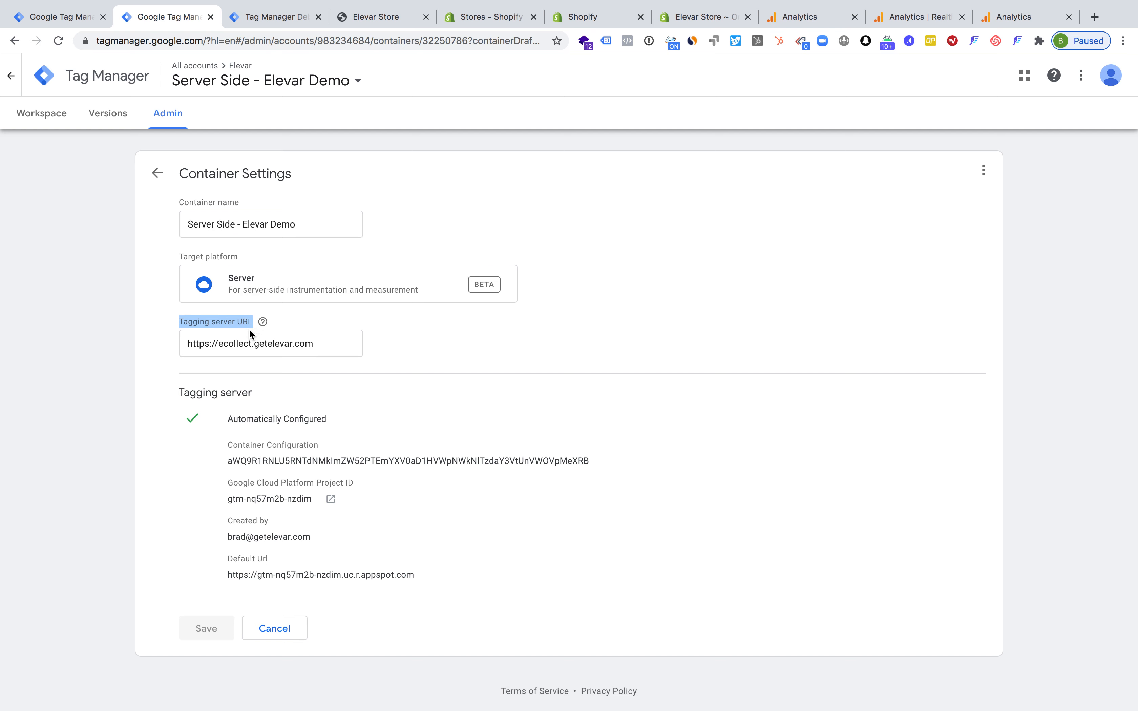
triple_click(239, 344)
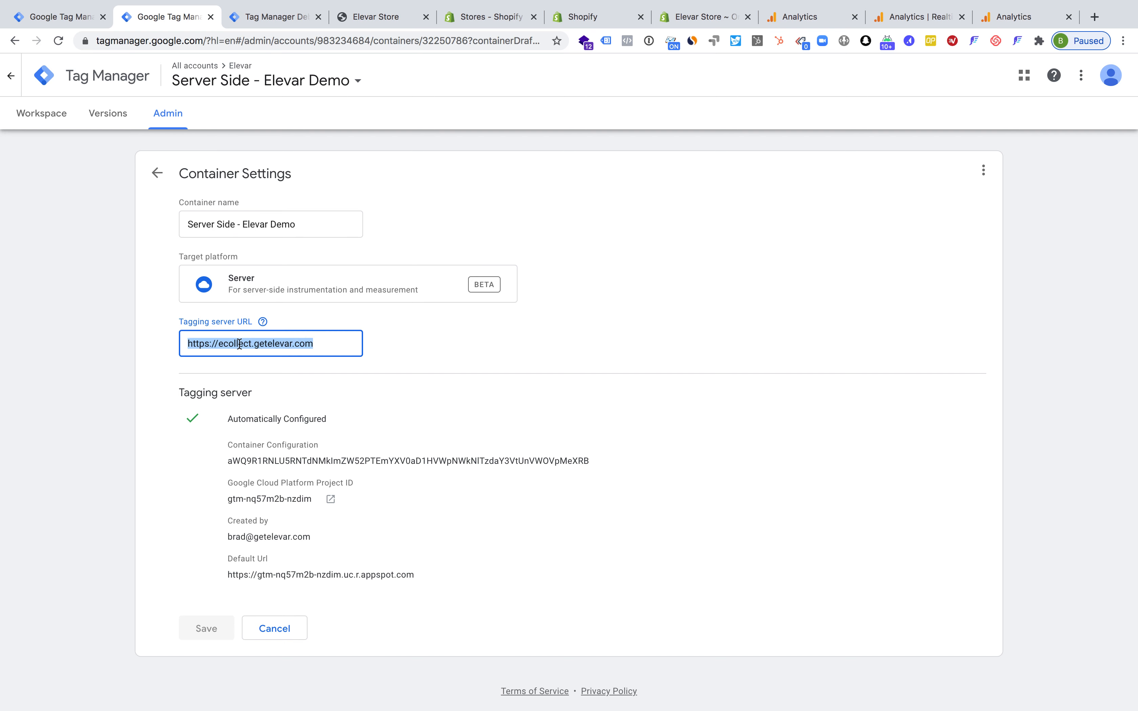
triple_click(254, 344)
Return to the server container's workspace and open its list of triggers
click(54, 118)
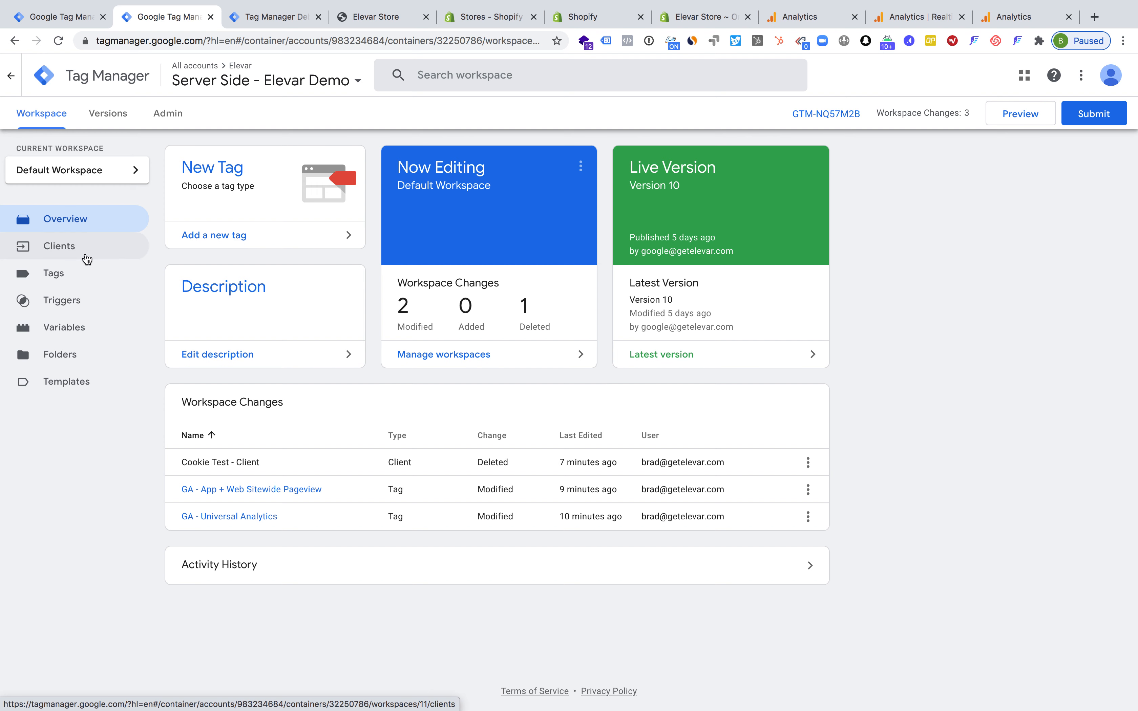
click(92, 308)
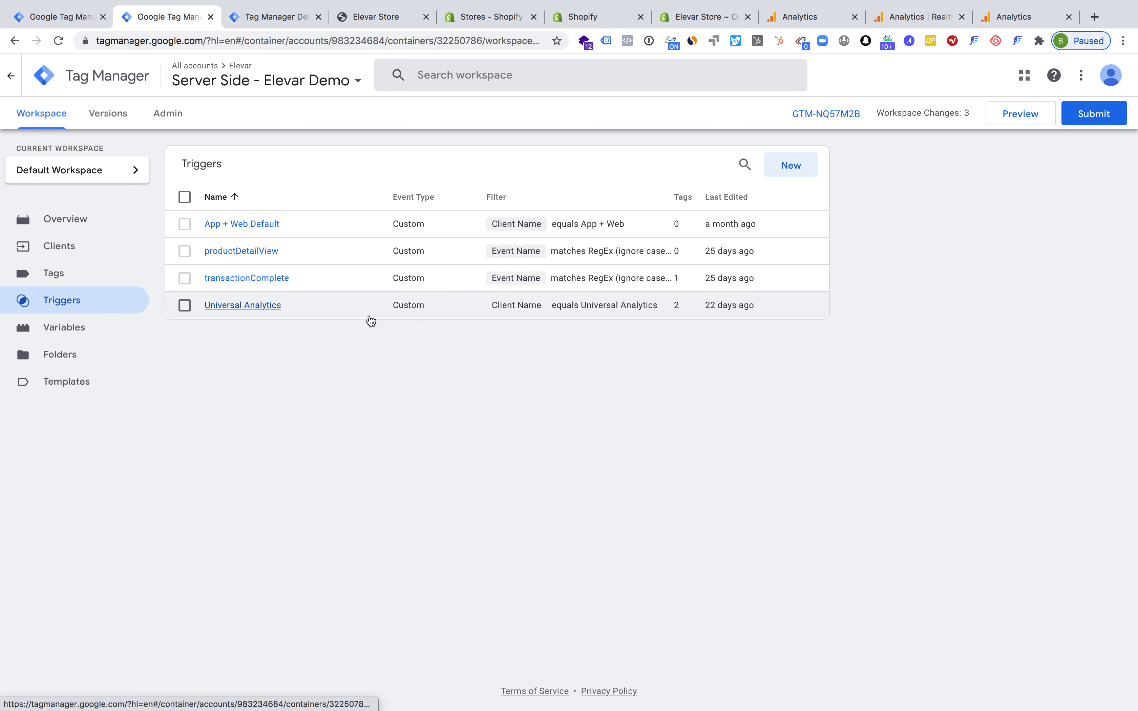
click(793, 170)
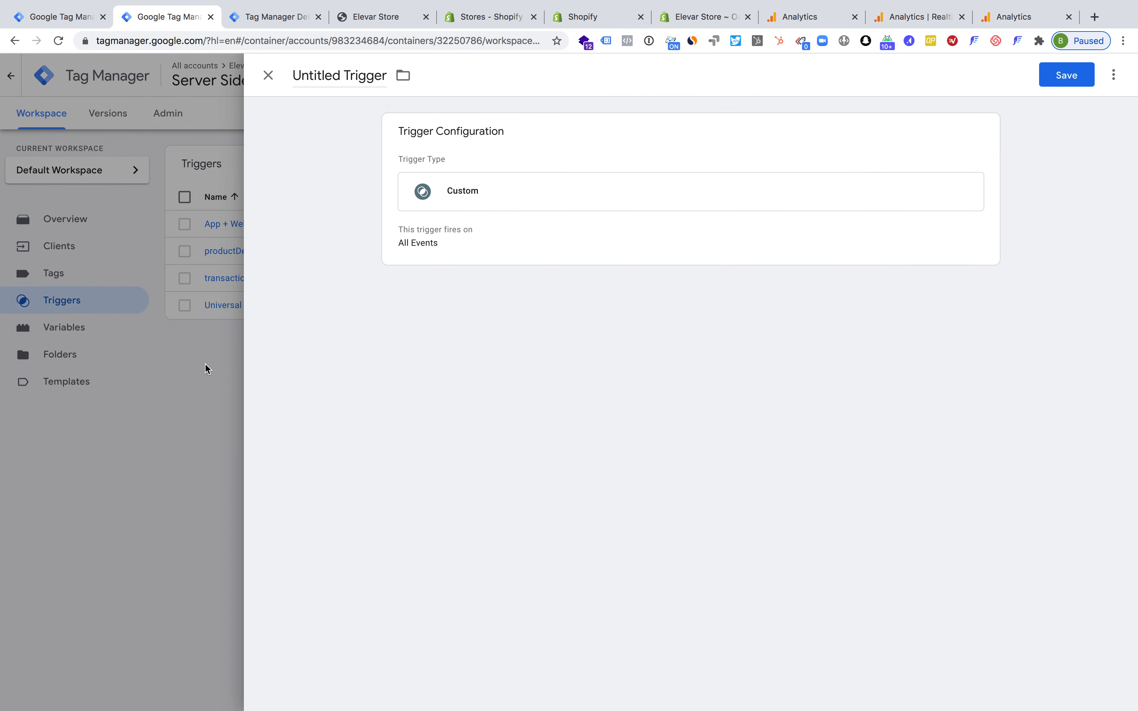
click(204, 363)
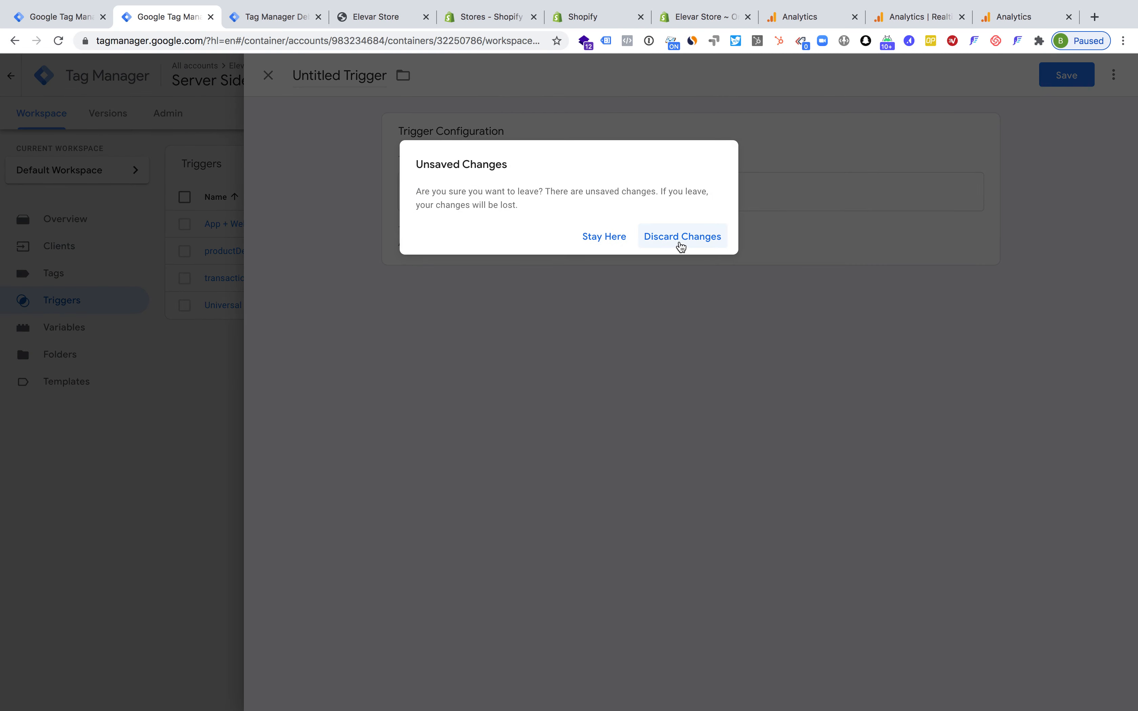
click(681, 243)
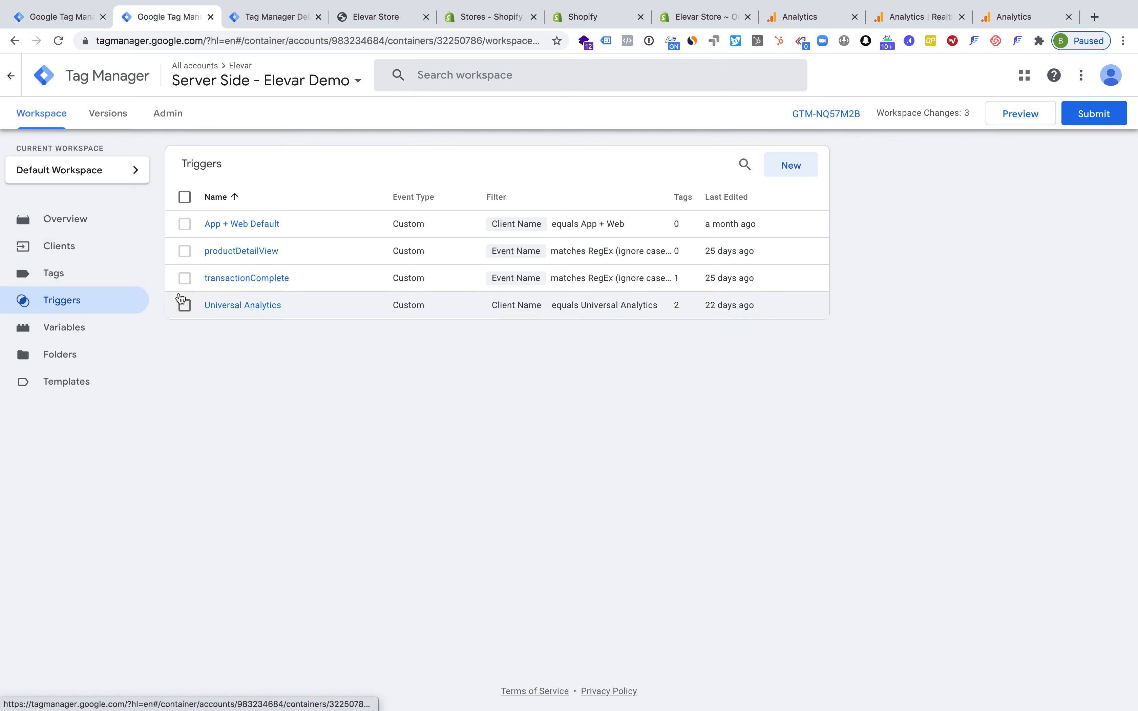
Check the server container's clients and open the Universal Analytics trigger to examine its firing condition
click(84, 262)
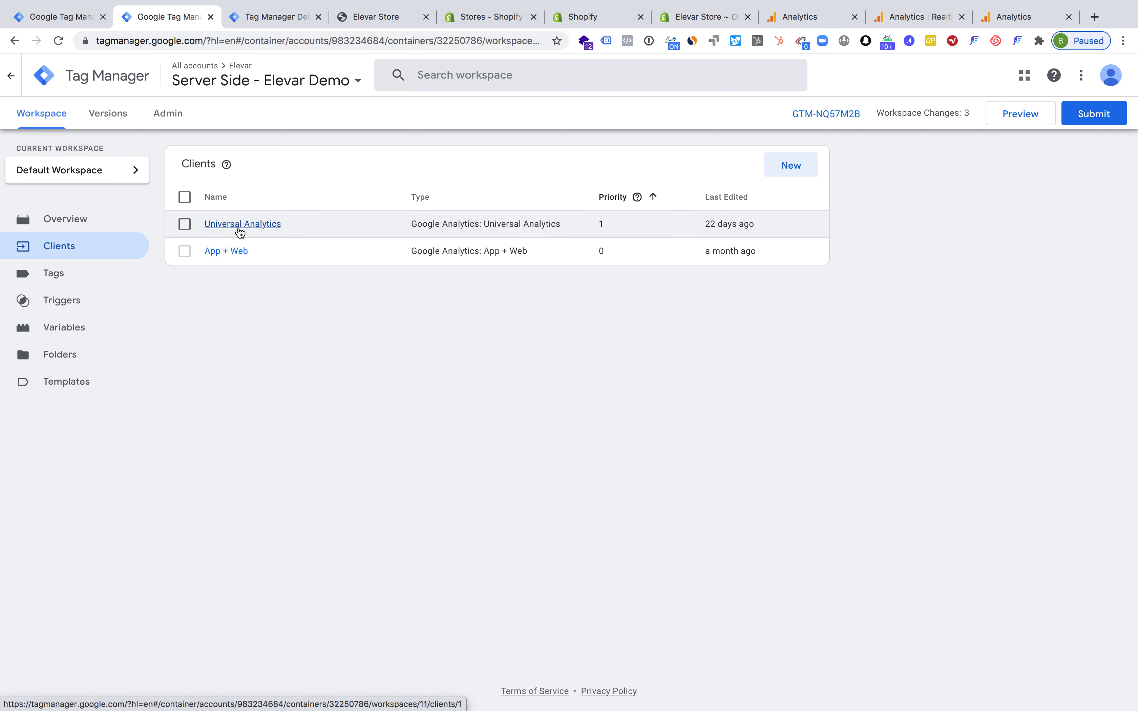
click(59, 299)
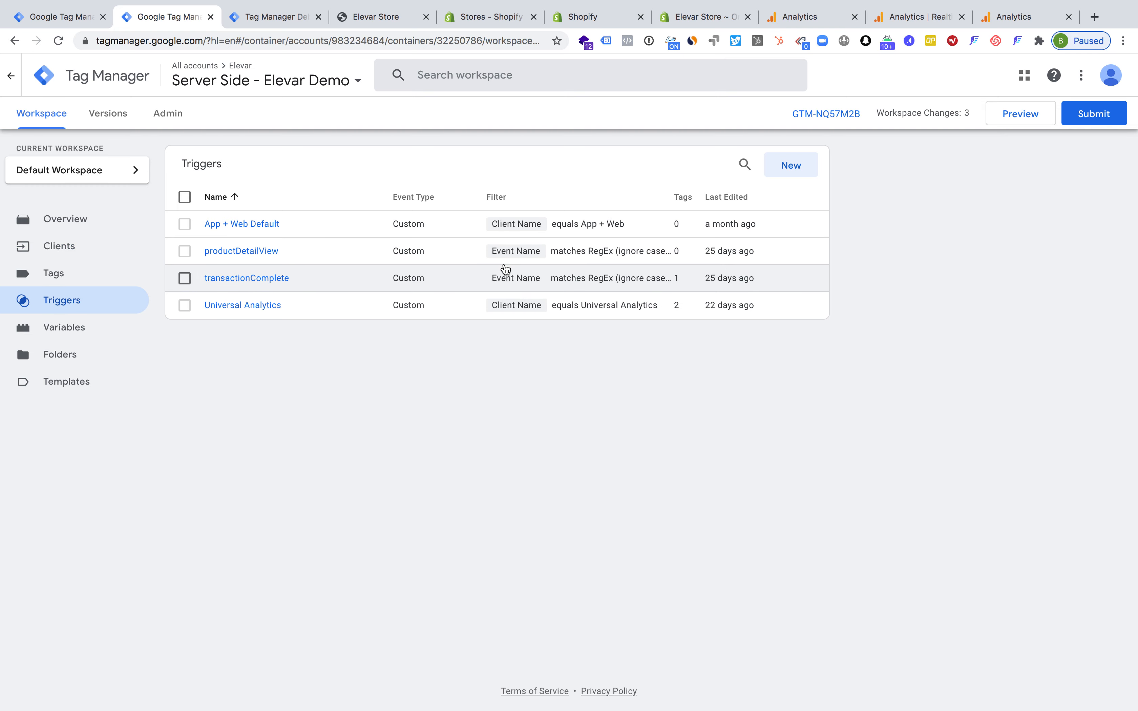
click(232, 304)
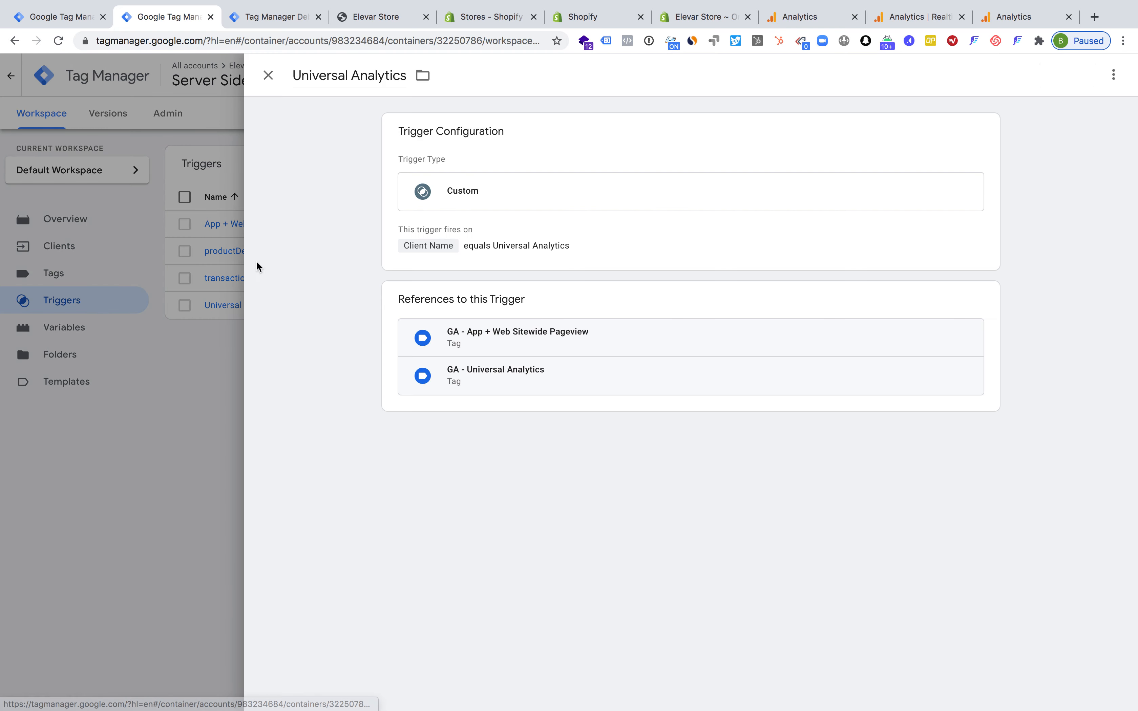
Examine the Universal Analytics trigger's Client Name condition and its available variables, and close the trigger
click(341, 72)
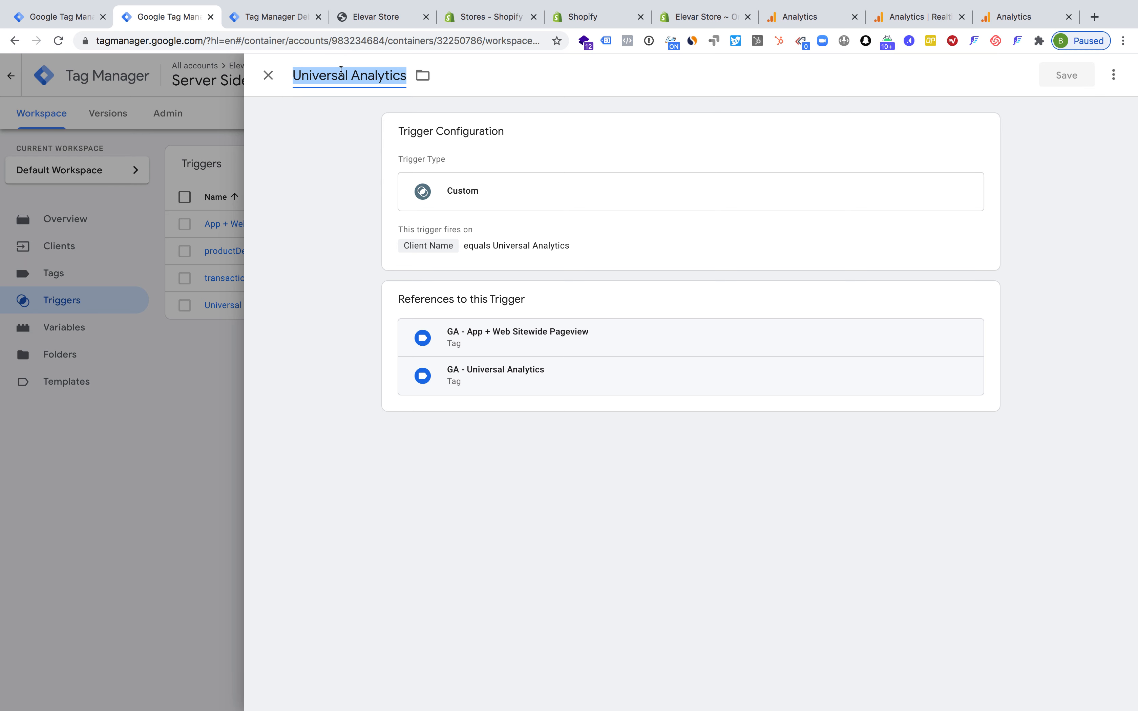
click(477, 247)
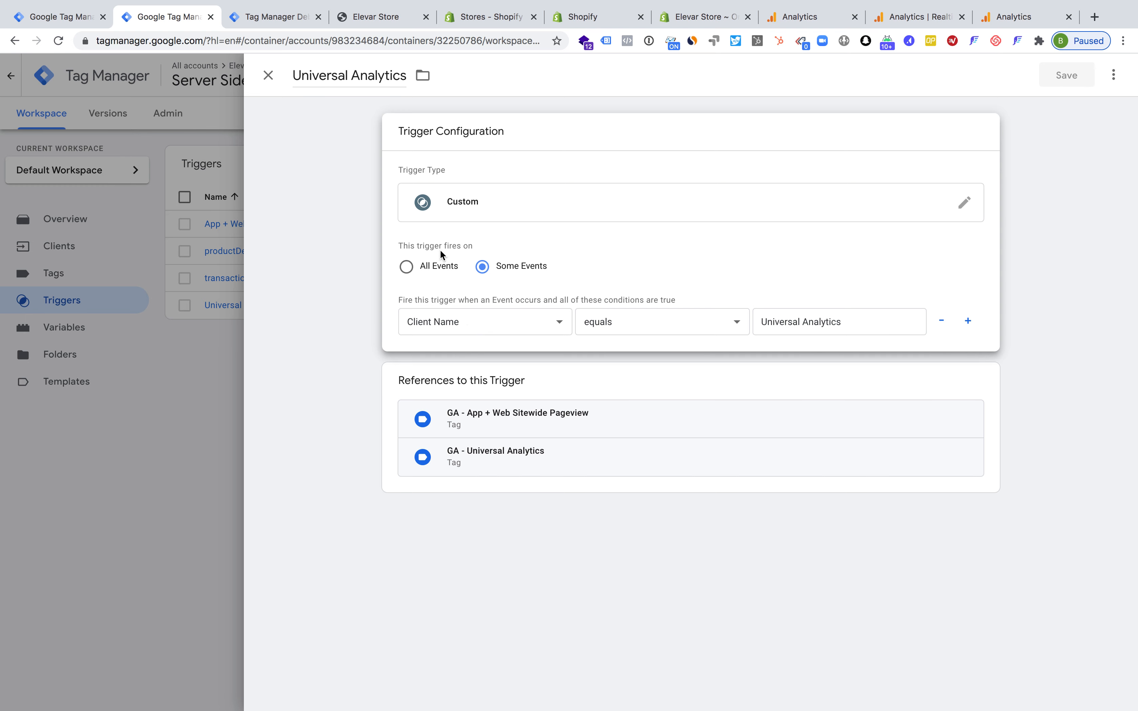
click(434, 319)
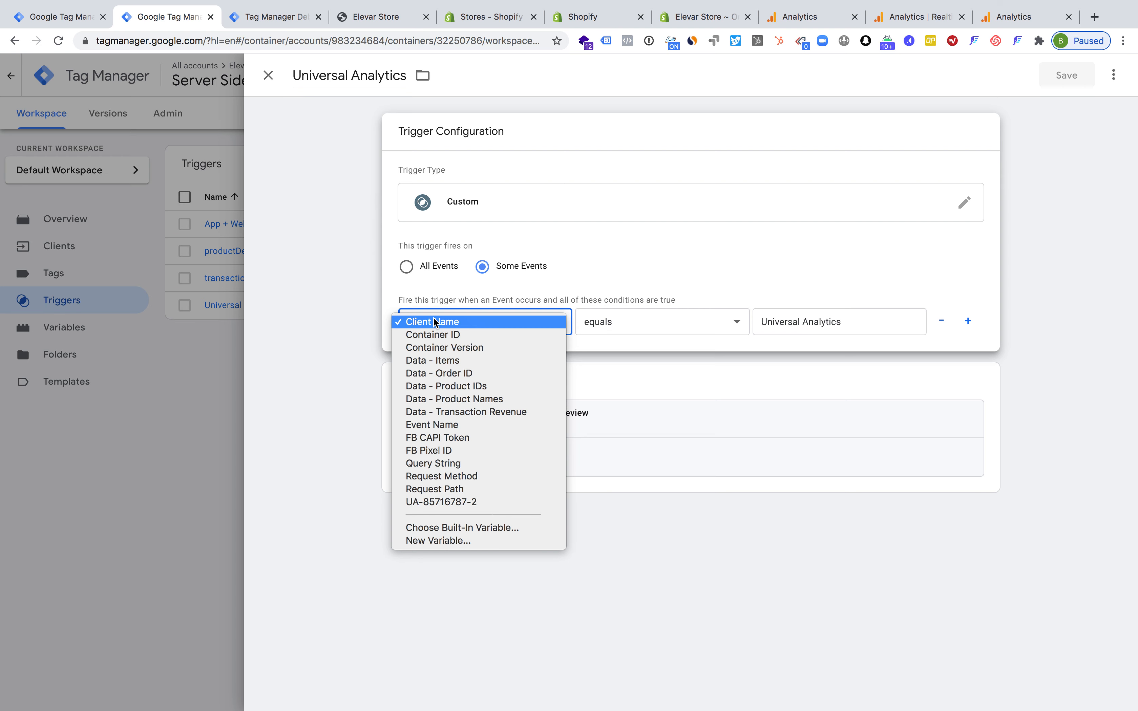
click(433, 297)
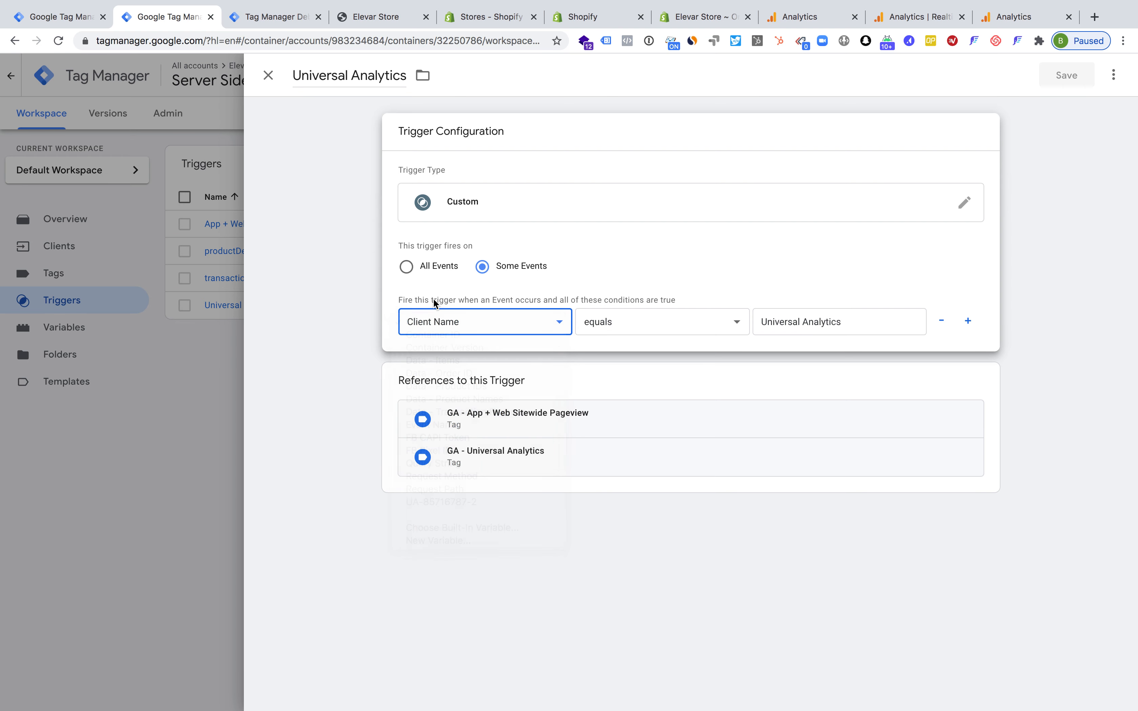
click(428, 322)
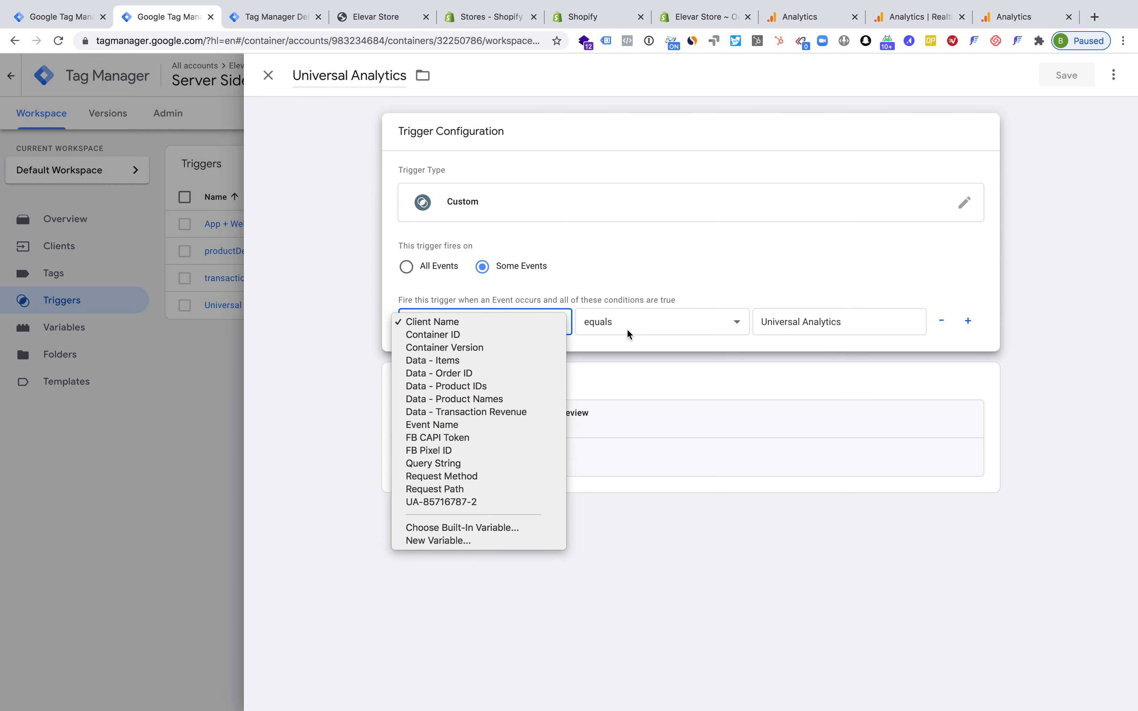
click(797, 323)
click(743, 295)
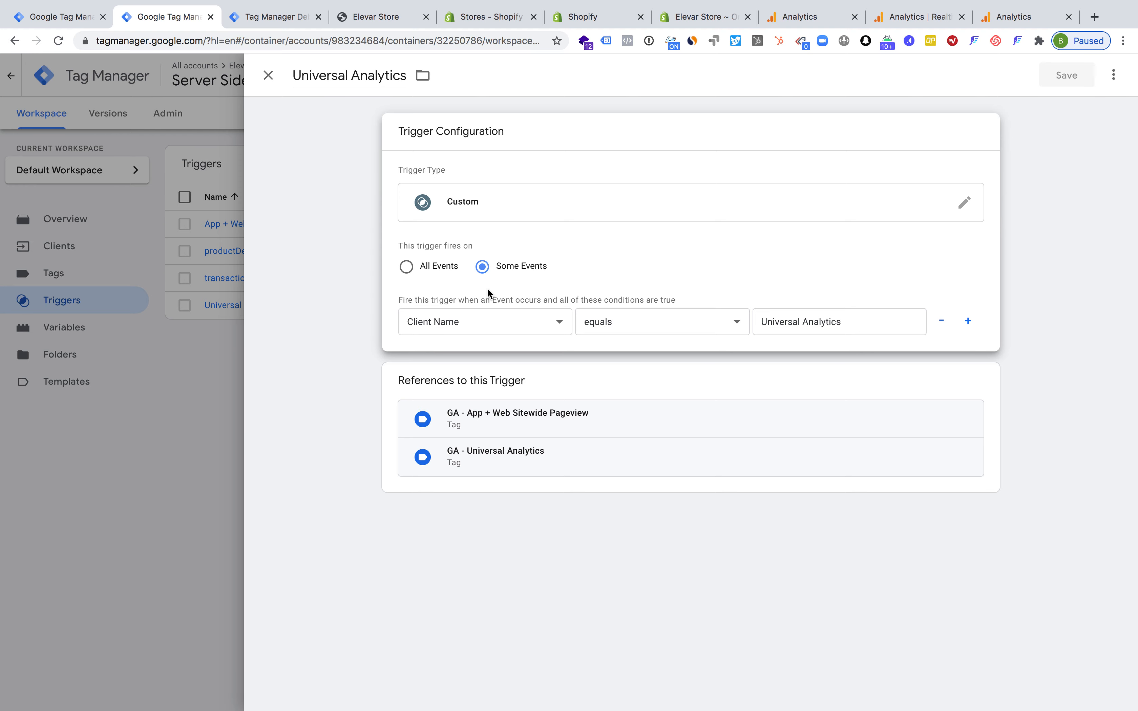
click(270, 77)
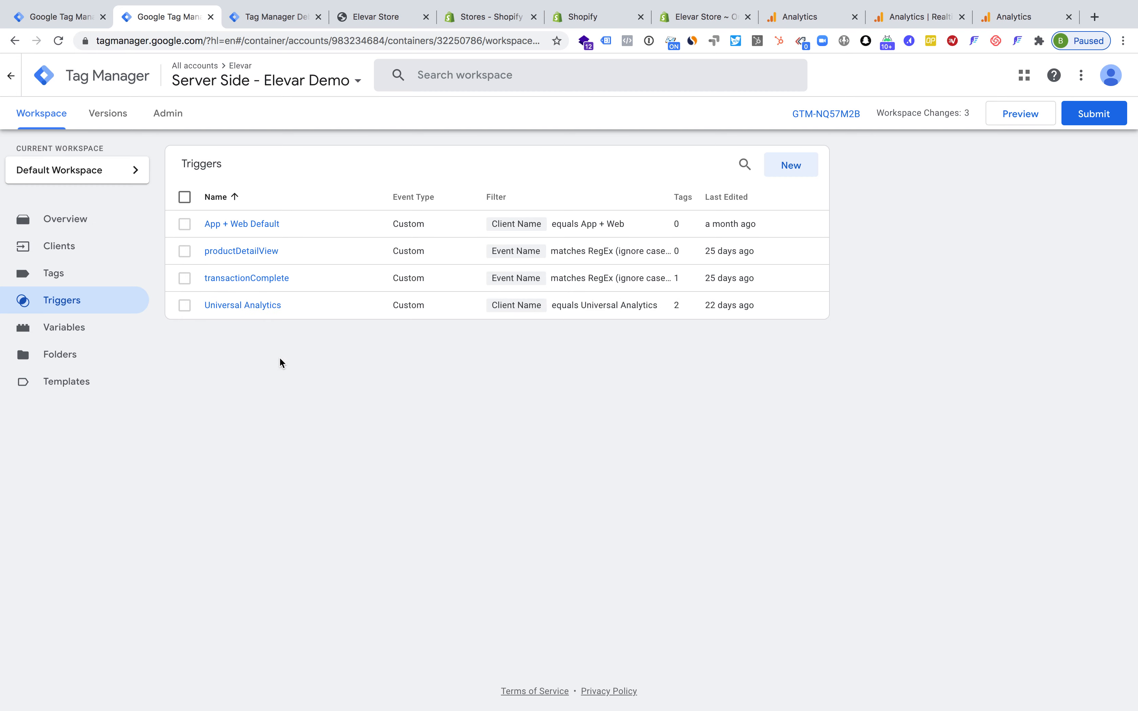
Open the transactionComplete trigger and examine the variable options of its Event Name condition
click(229, 285)
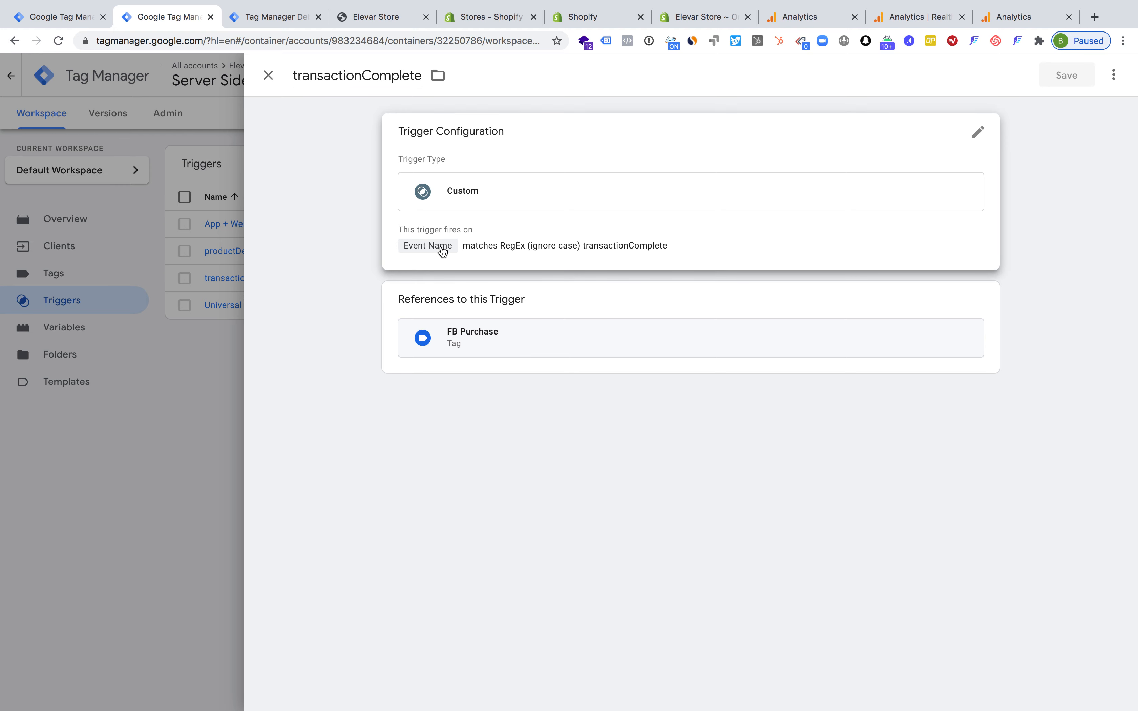
click(494, 248)
click(461, 321)
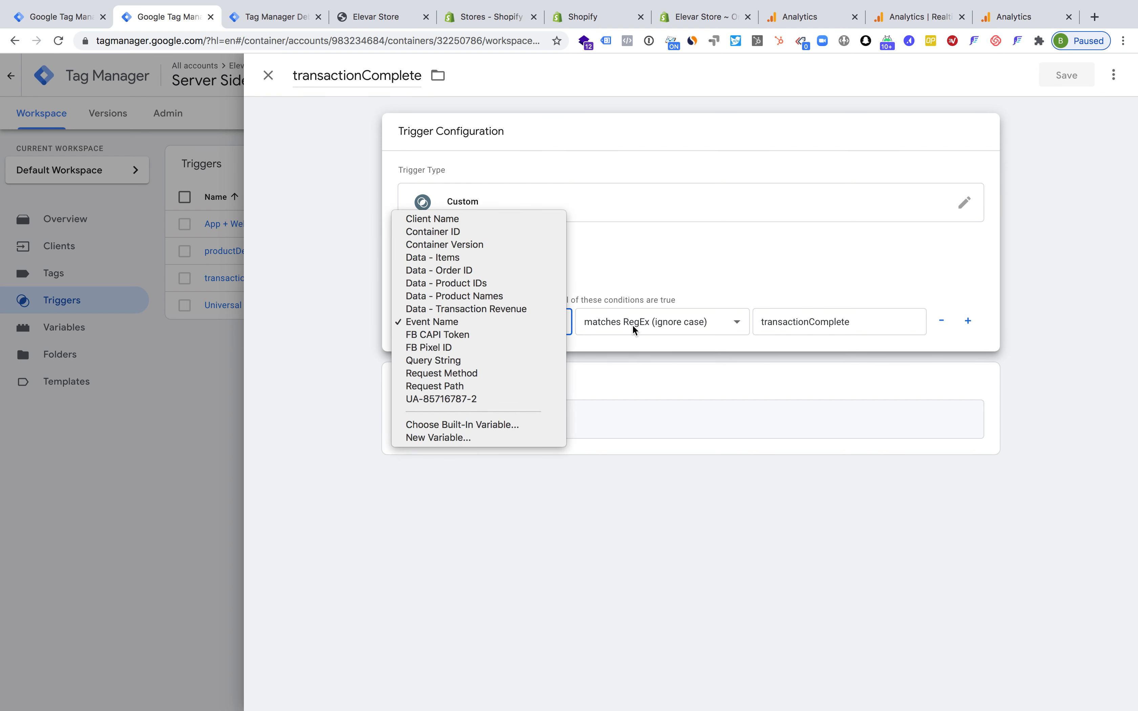
click(838, 329)
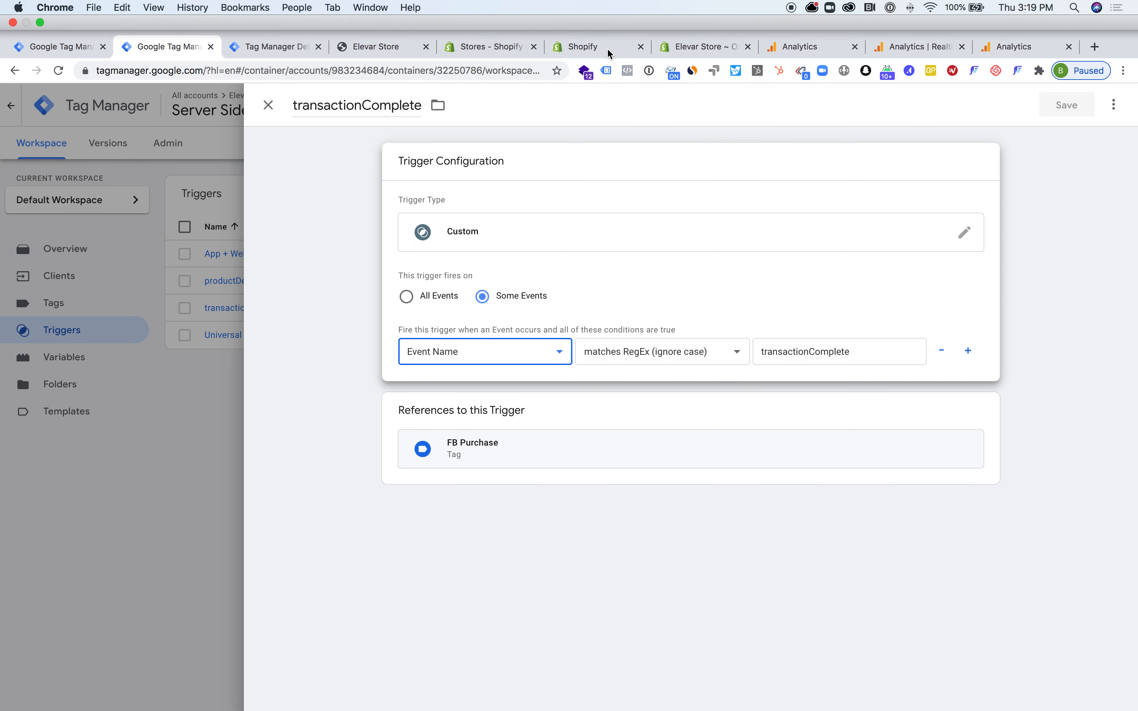
Switch to the Shopify checkout settings and highlight the transactionComplete event action in the image pixel's collect URL
click(608, 45)
click(788, 383)
double_click(825, 167)
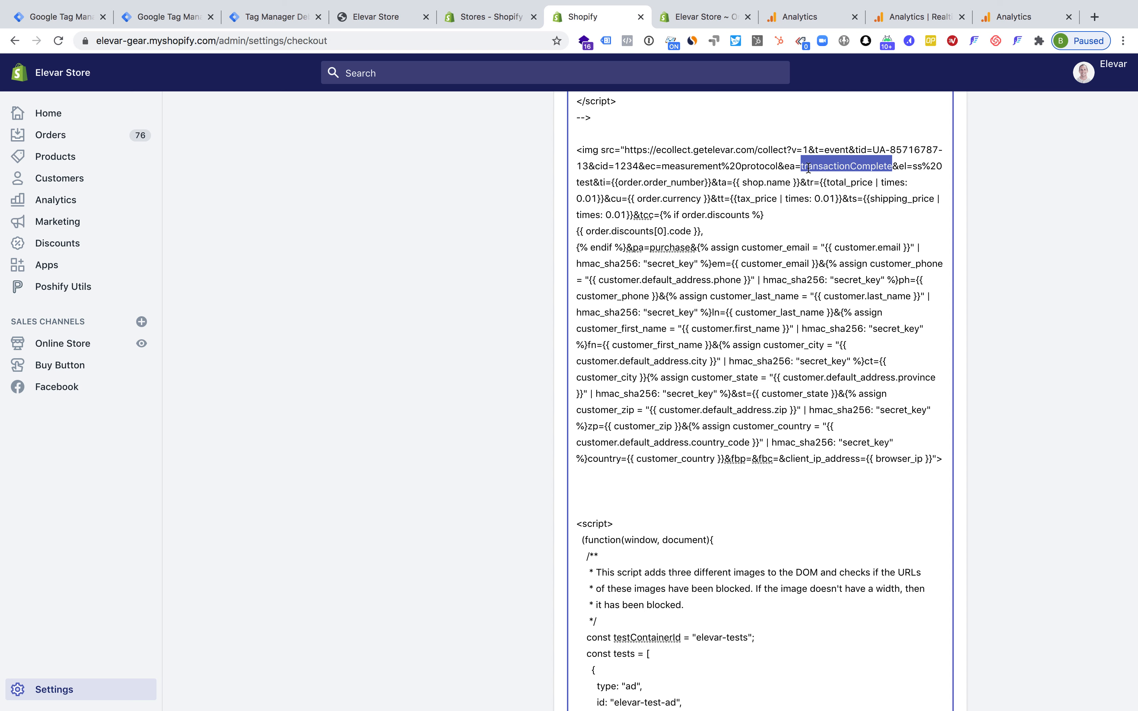
double_click(813, 166)
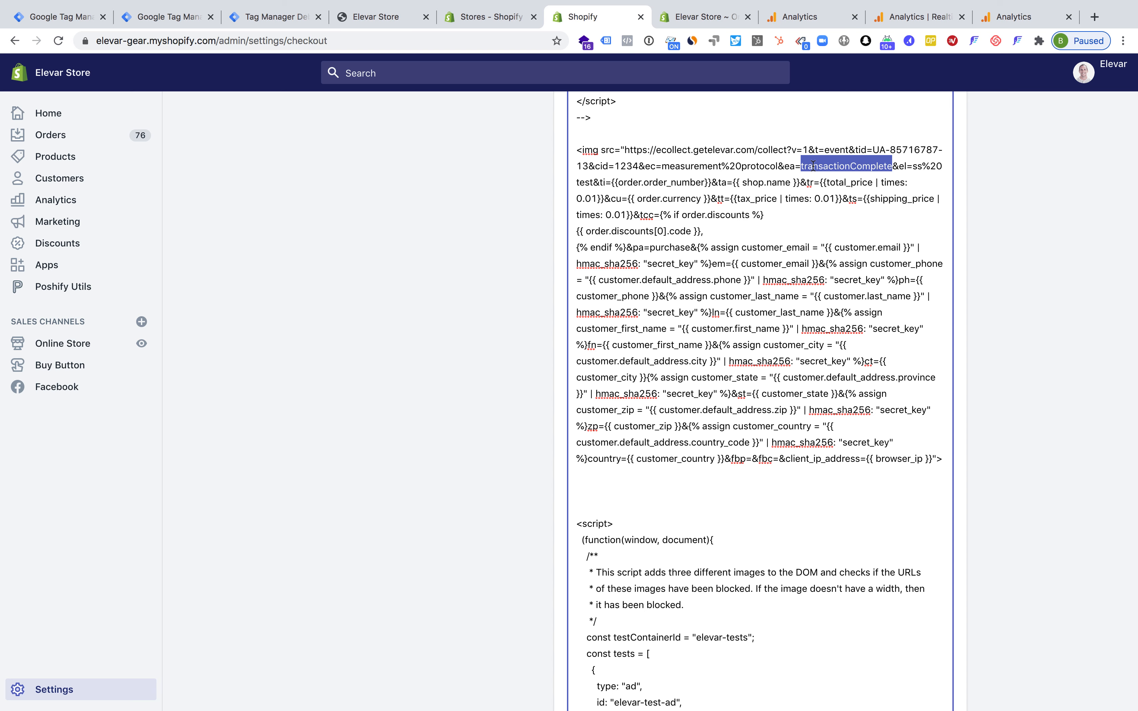
Return to the server container, check the transactionComplete trigger's matching value, close it and open the list of tags
click(72, 18)
click(155, 17)
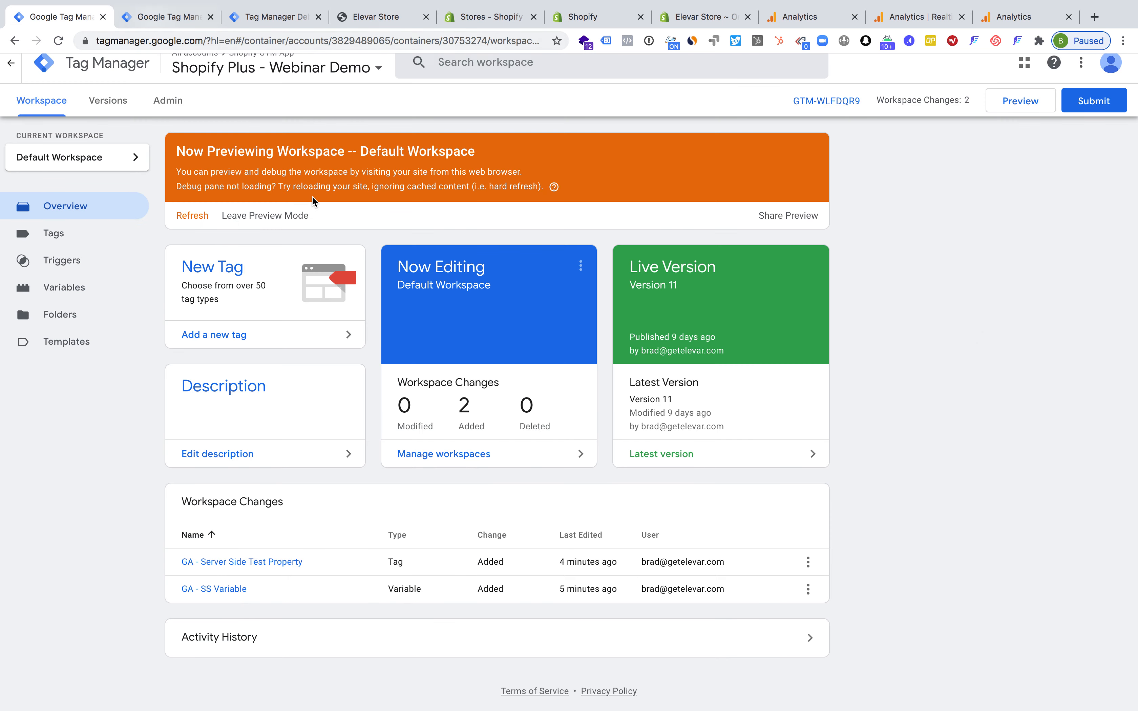
click(463, 322)
click(689, 324)
double_click(844, 328)
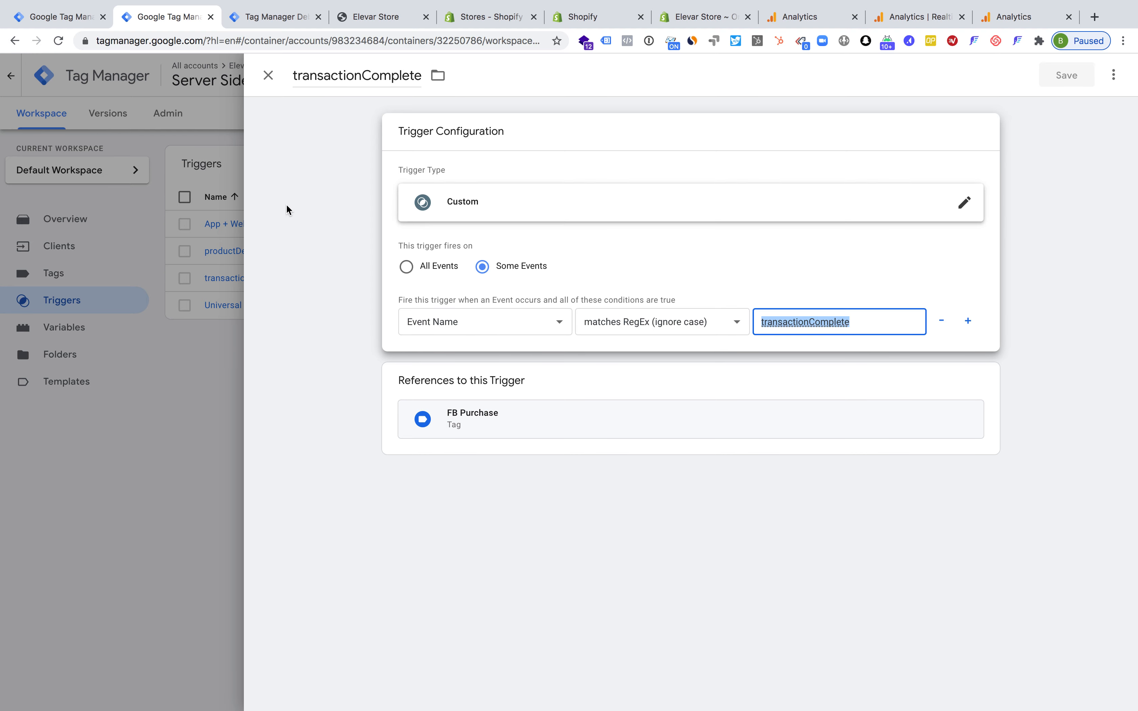
click(189, 275)
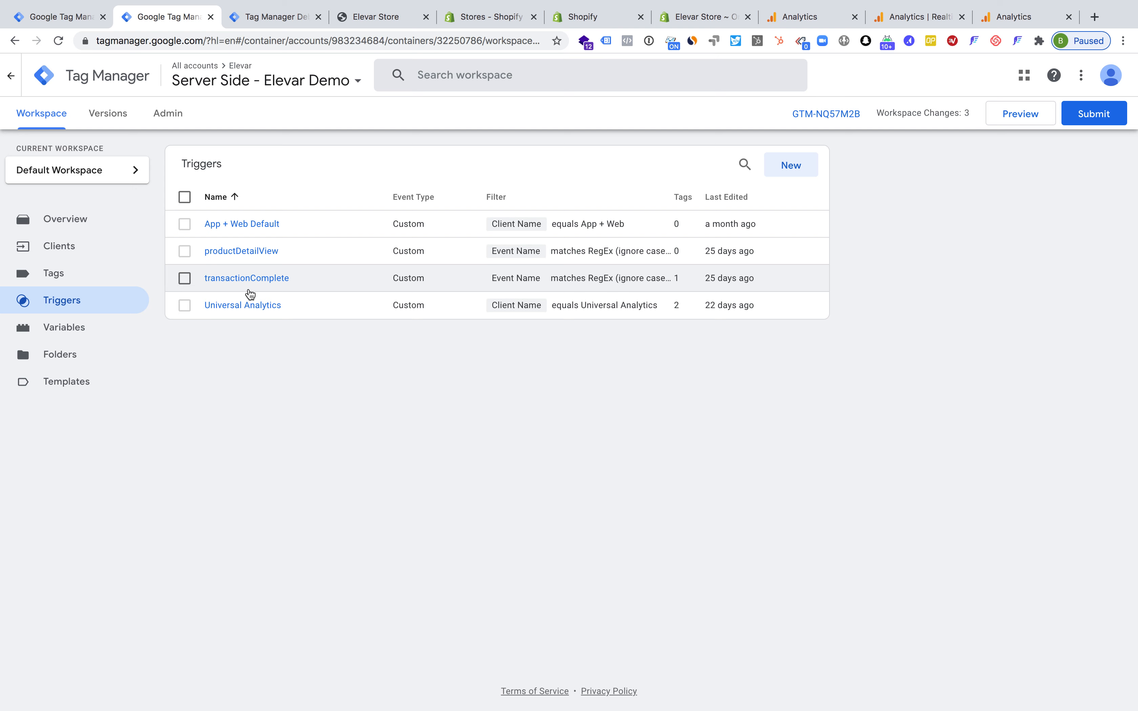
click(104, 280)
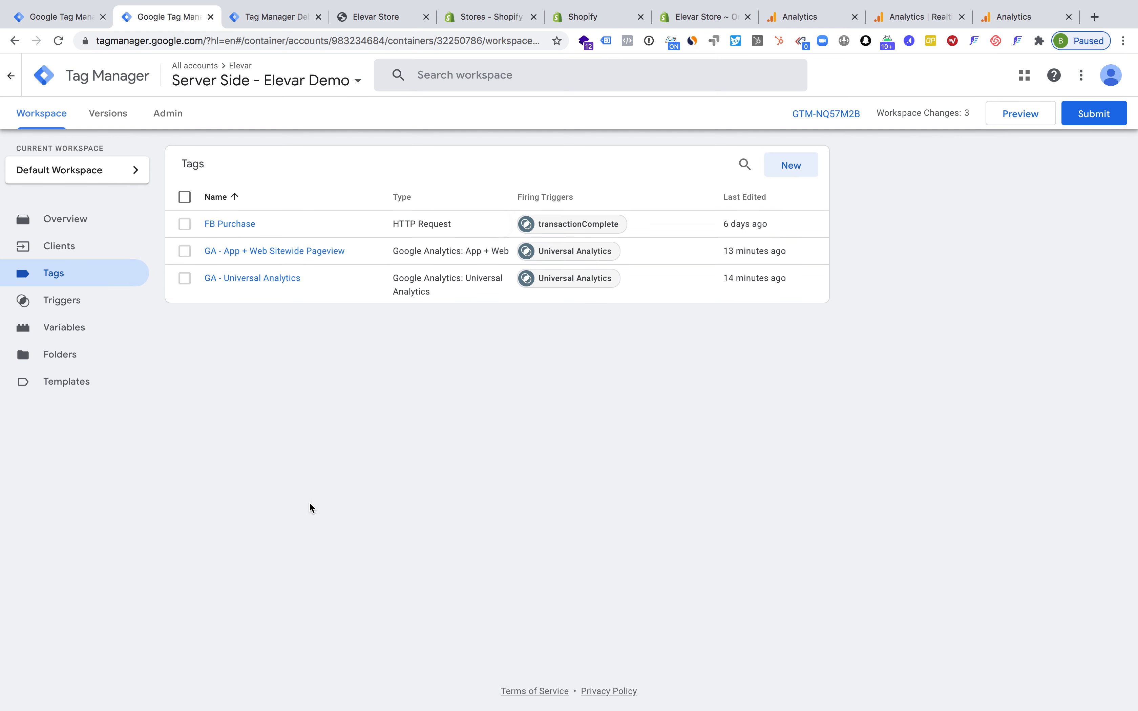
Draft a Google Analytics: Universal Analytics tag fired by the Universal Analytics trigger and discard it unsaved
click(794, 172)
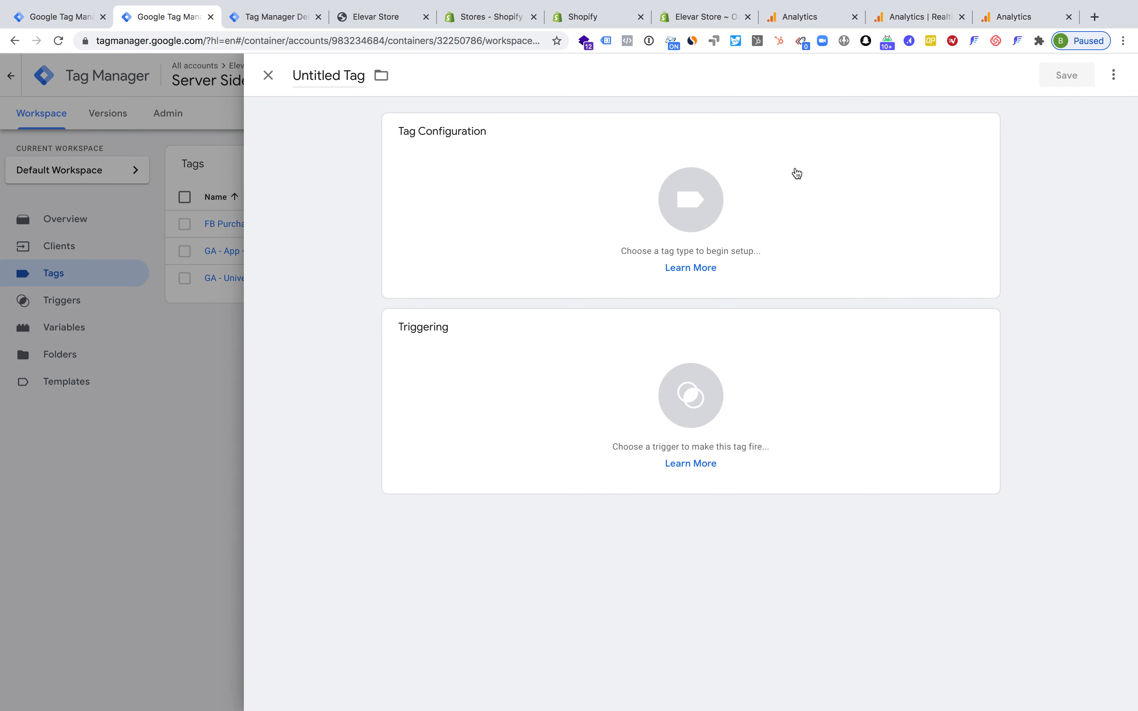
click(424, 178)
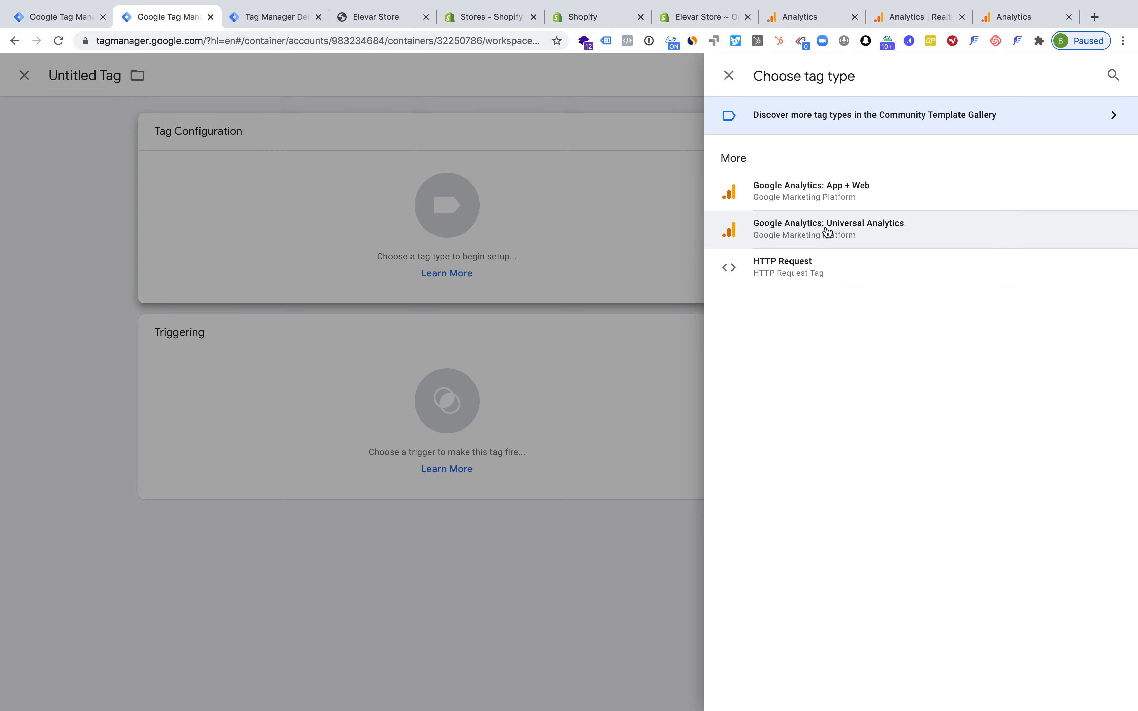
click(803, 230)
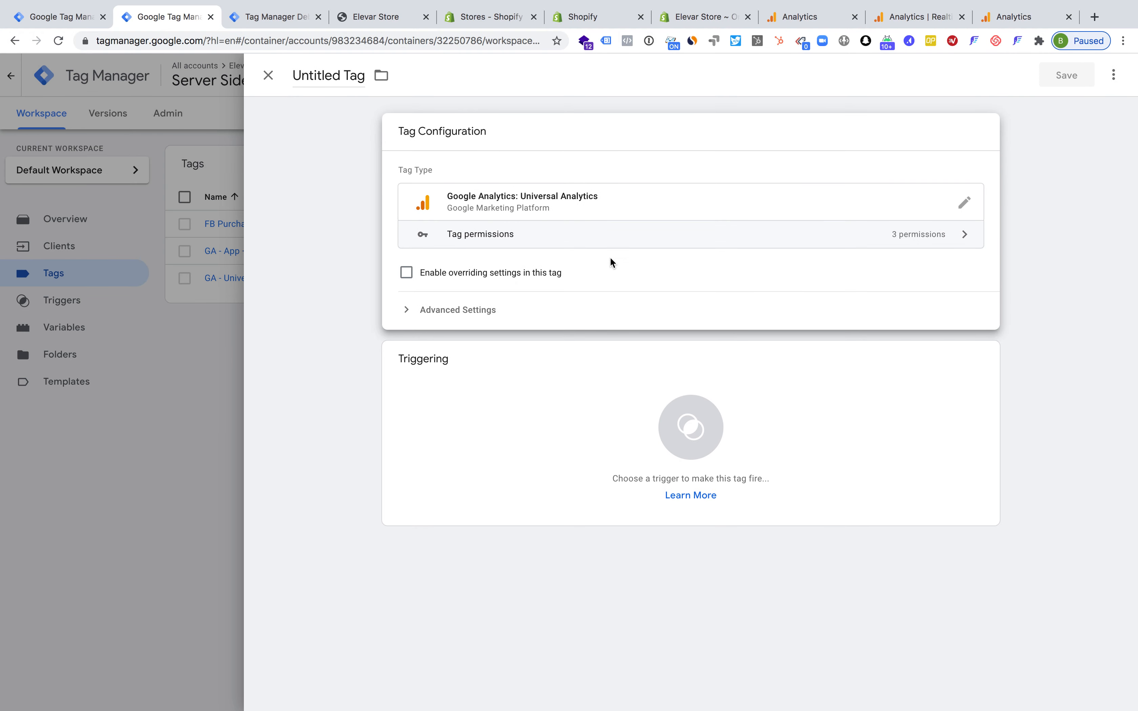
click(516, 432)
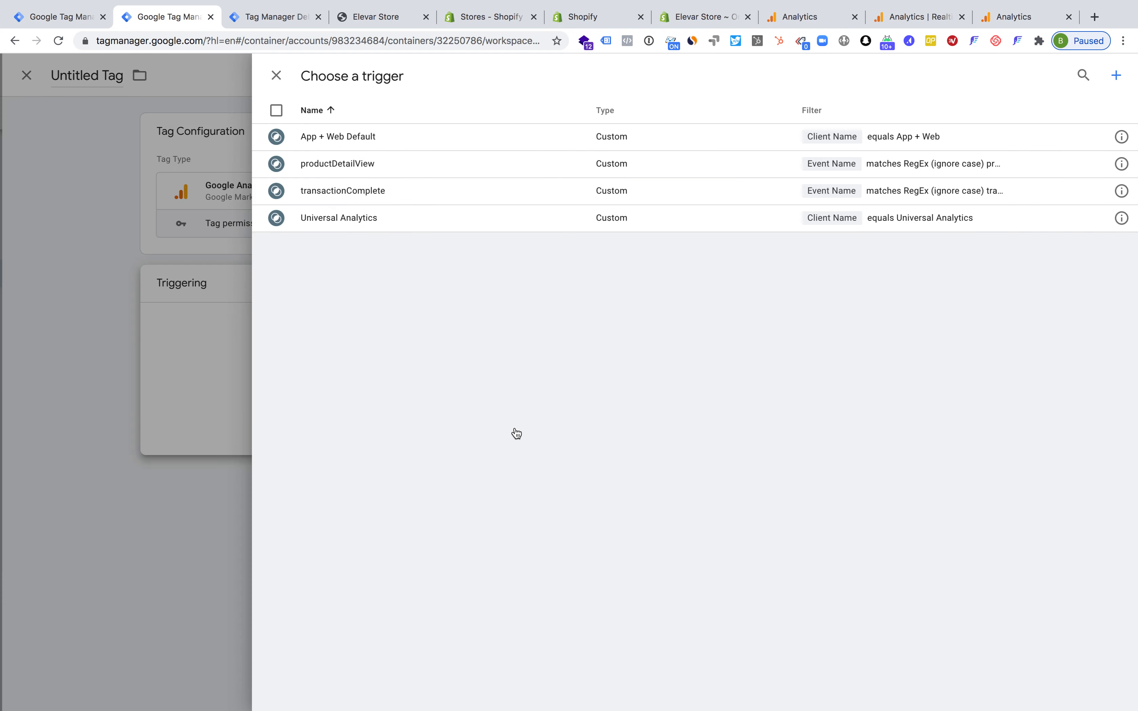
click(362, 221)
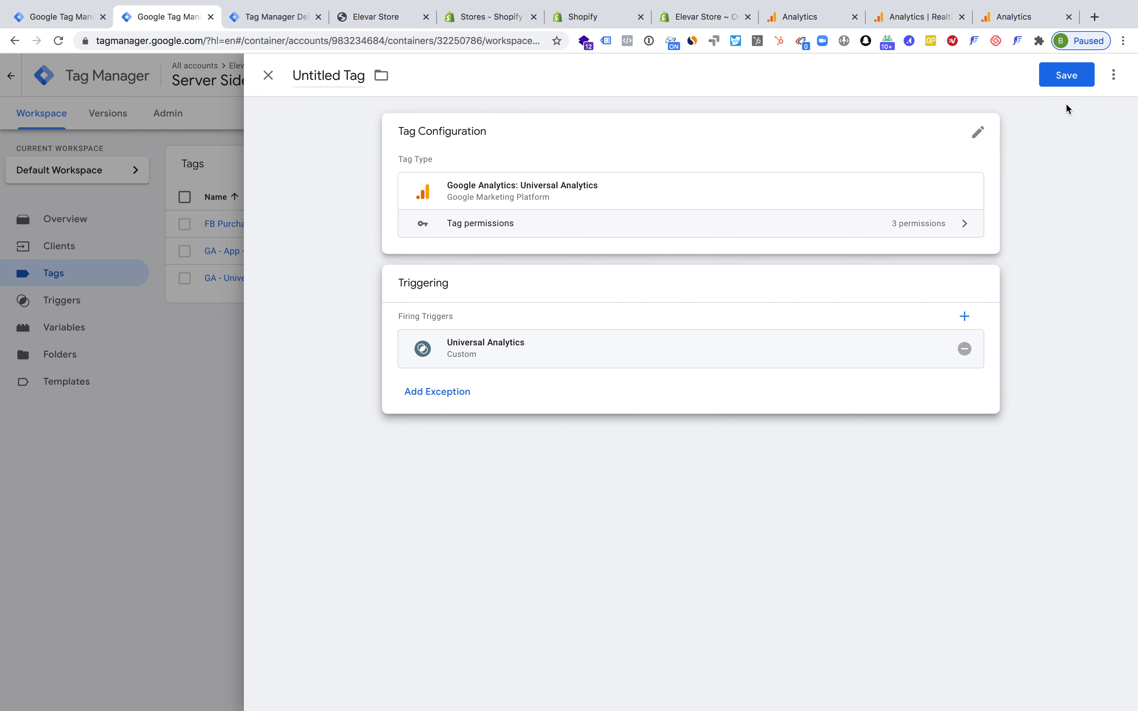
click(268, 76)
click(673, 237)
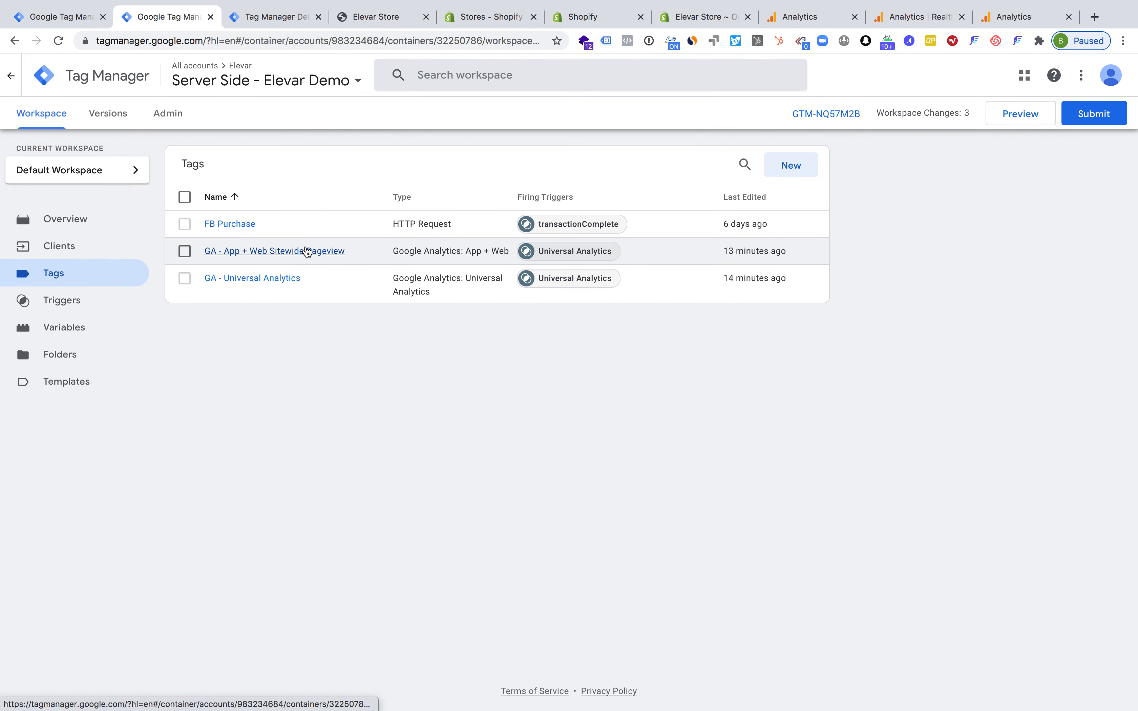
Open the GA - App + Web Sitewide Pageview tag's configuration and read the help for its Measurement ID
click(307, 251)
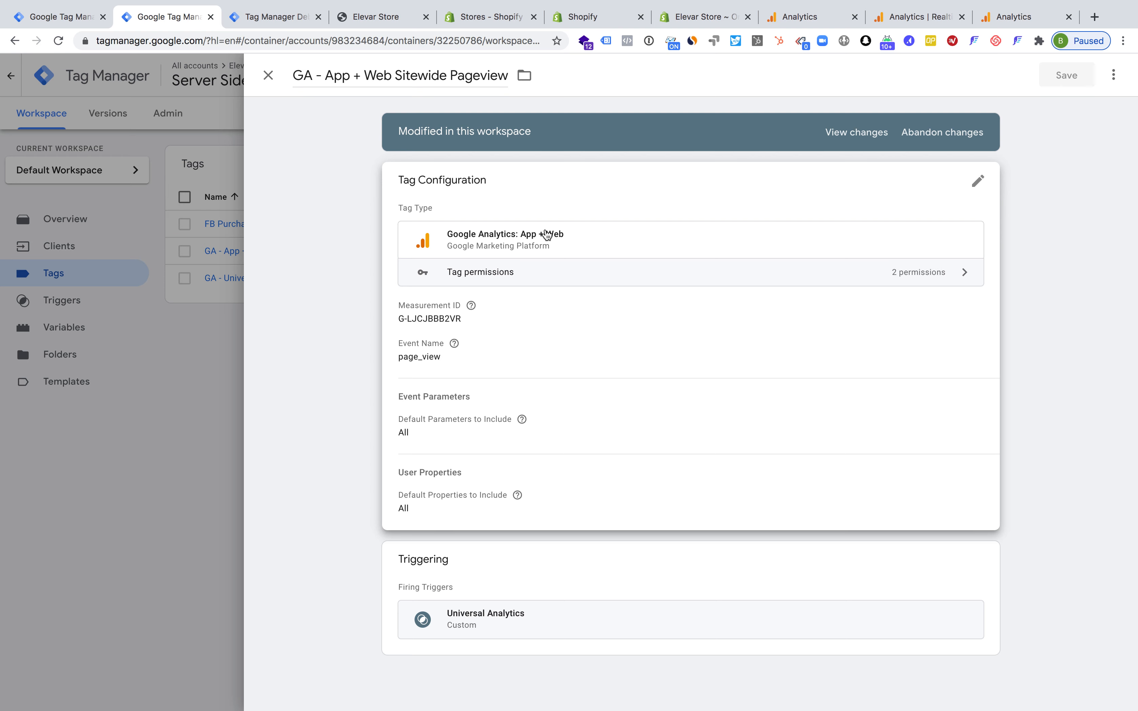
click(485, 206)
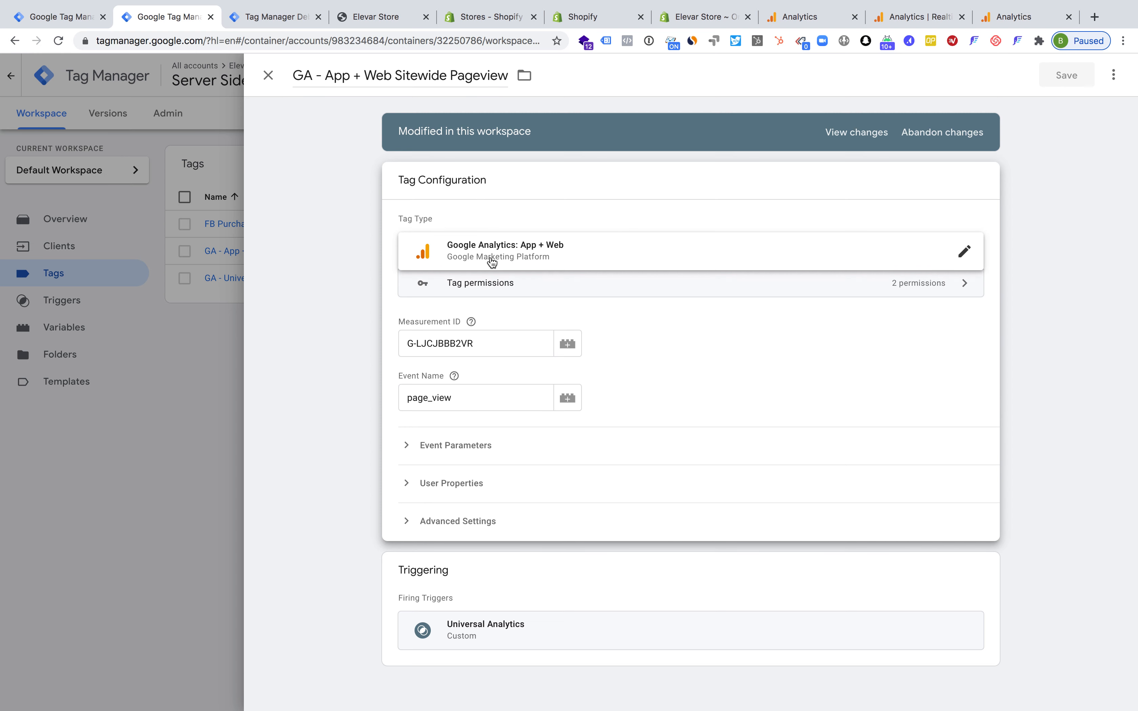
mouse_move(468, 321)
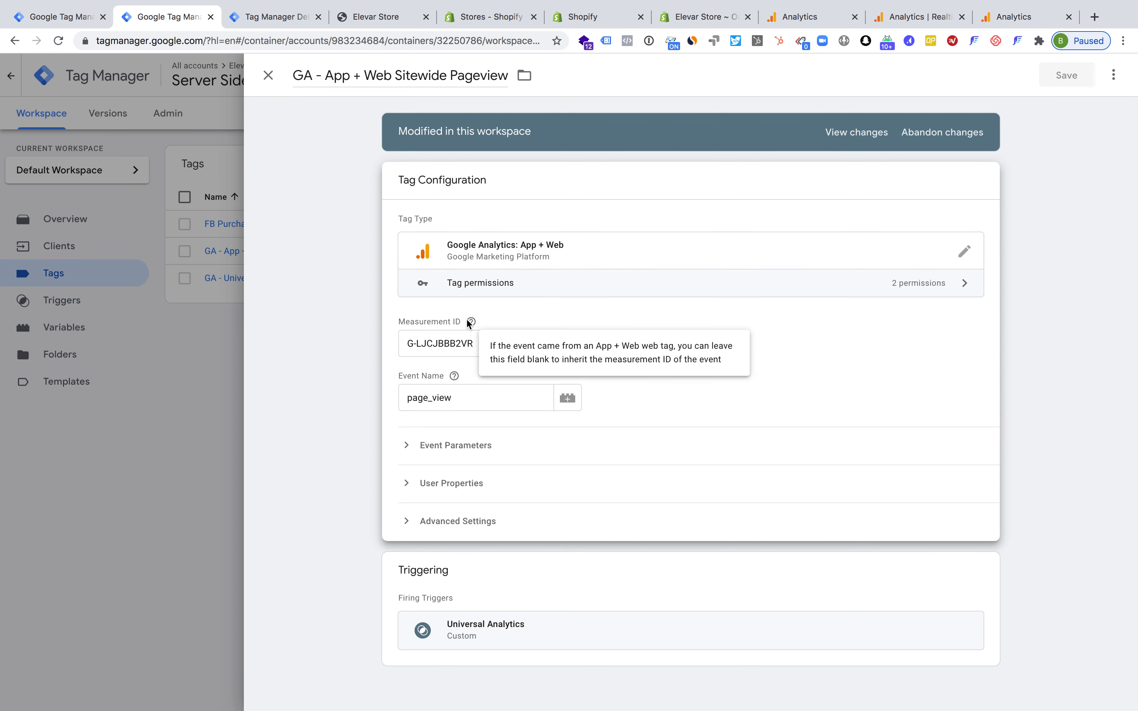
Copy the My Website data stream's measurement ID in Google Analytics and compare it with the pageview tag's Measurement ID
click(991, 52)
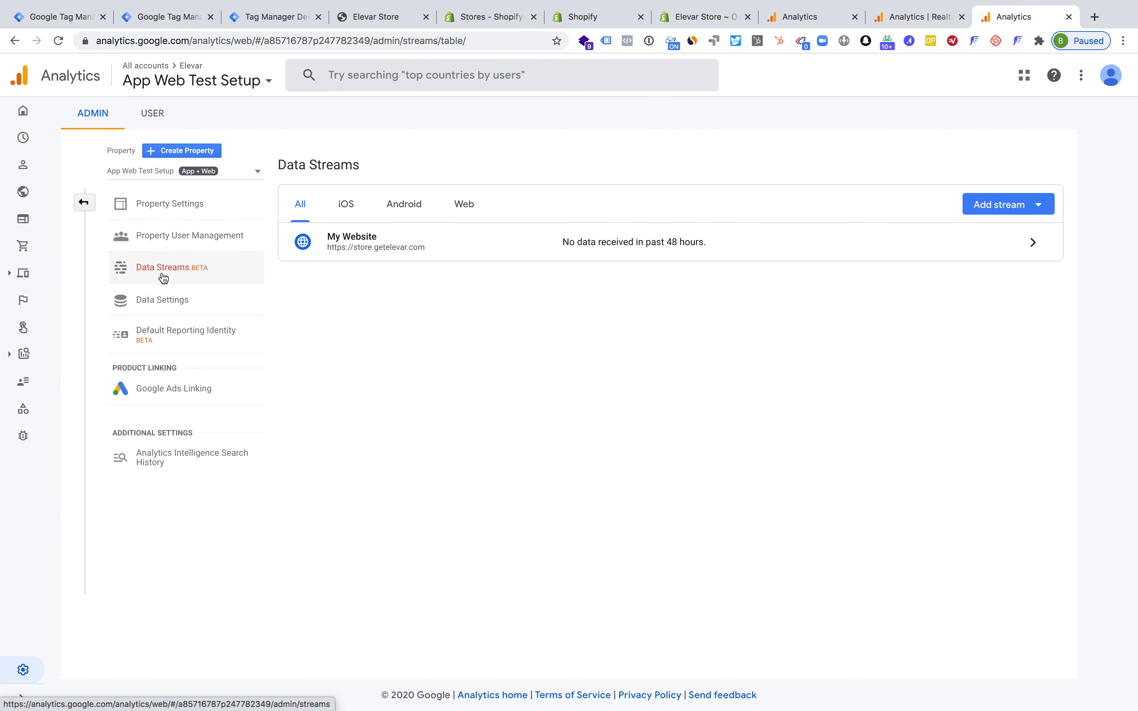
click(792, 253)
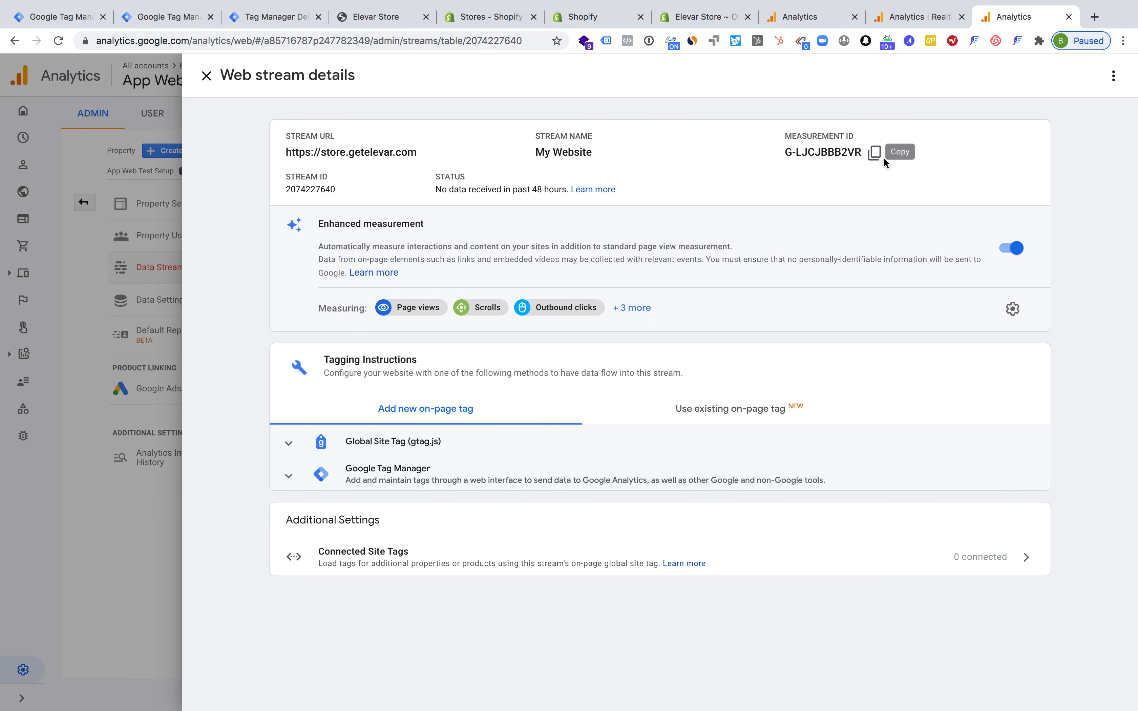
click(874, 155)
click(171, 19)
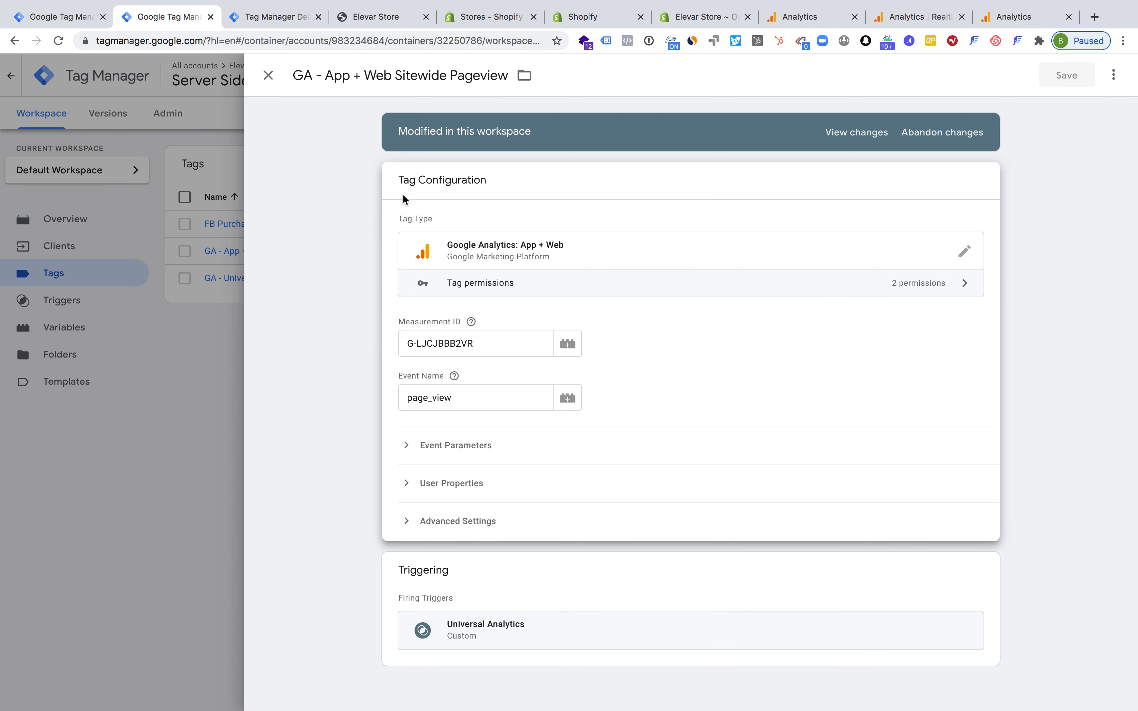
triple_click(482, 348)
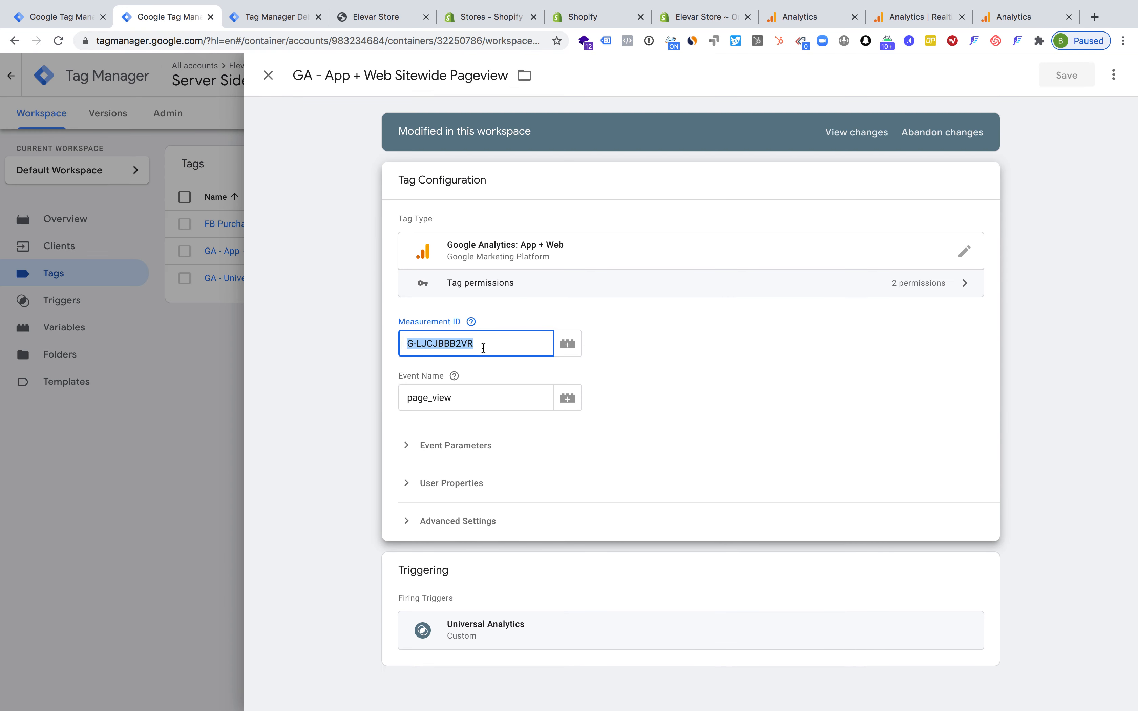
click(557, 365)
Examine the standard event names offered for the App + Web Sitewide Pageview tag's Event Name
double_click(429, 398)
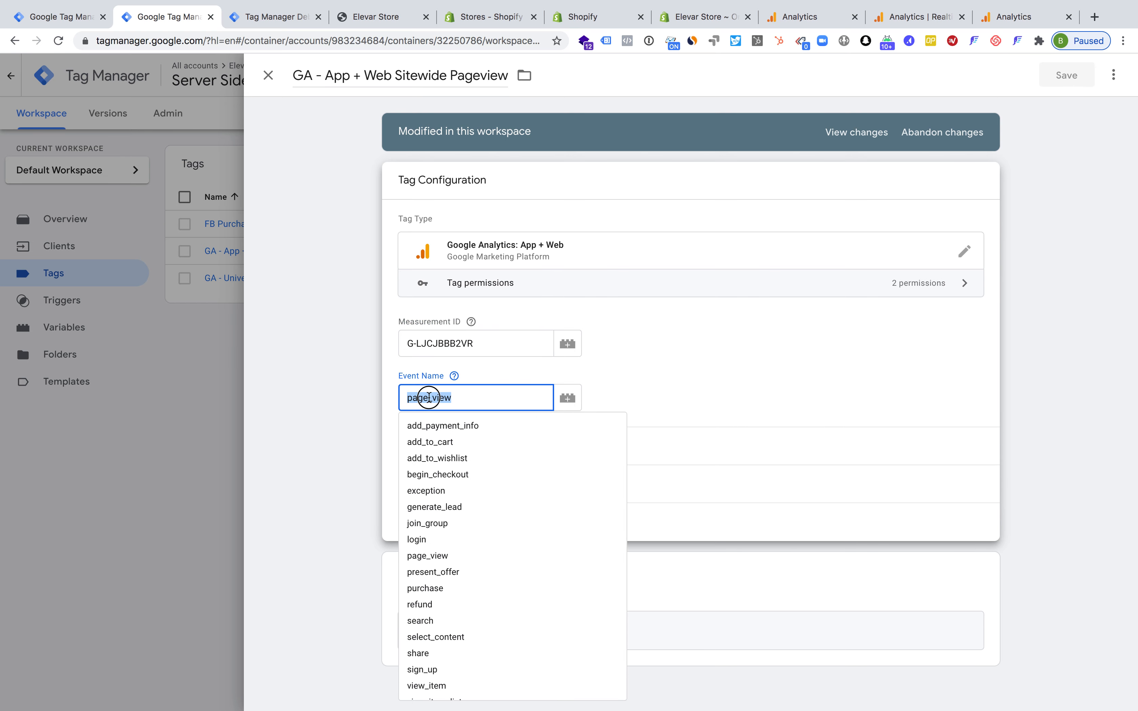
click(479, 378)
click(452, 398)
scroll(459, 535, down, 2)
scroll(459, 535, up, 2)
click(474, 379)
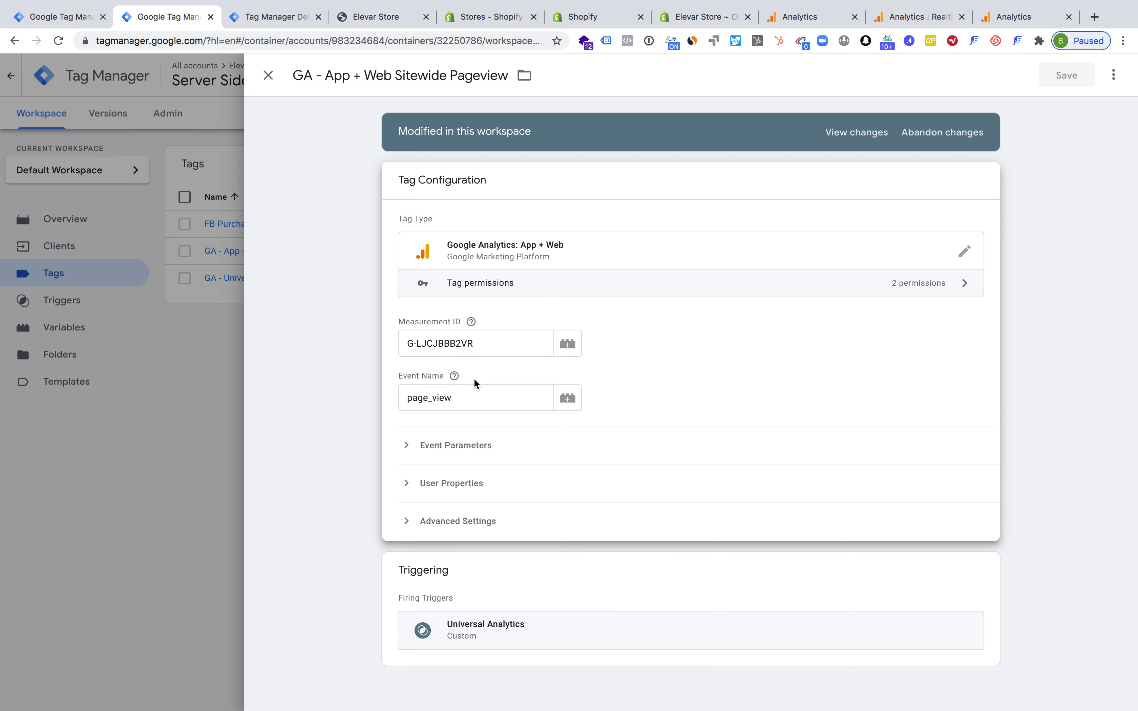
Review the Universal Analytics trigger attached to the App + Web Sitewide Pageview tag, and close both trigger and tag
click(528, 580)
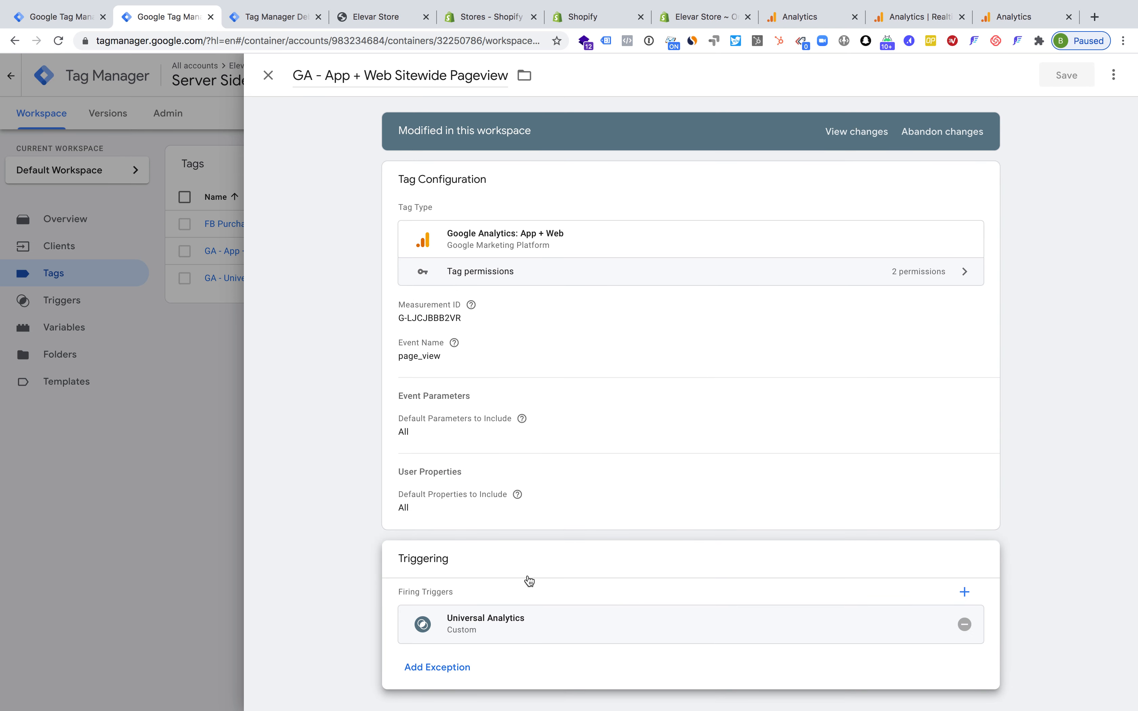
click(510, 629)
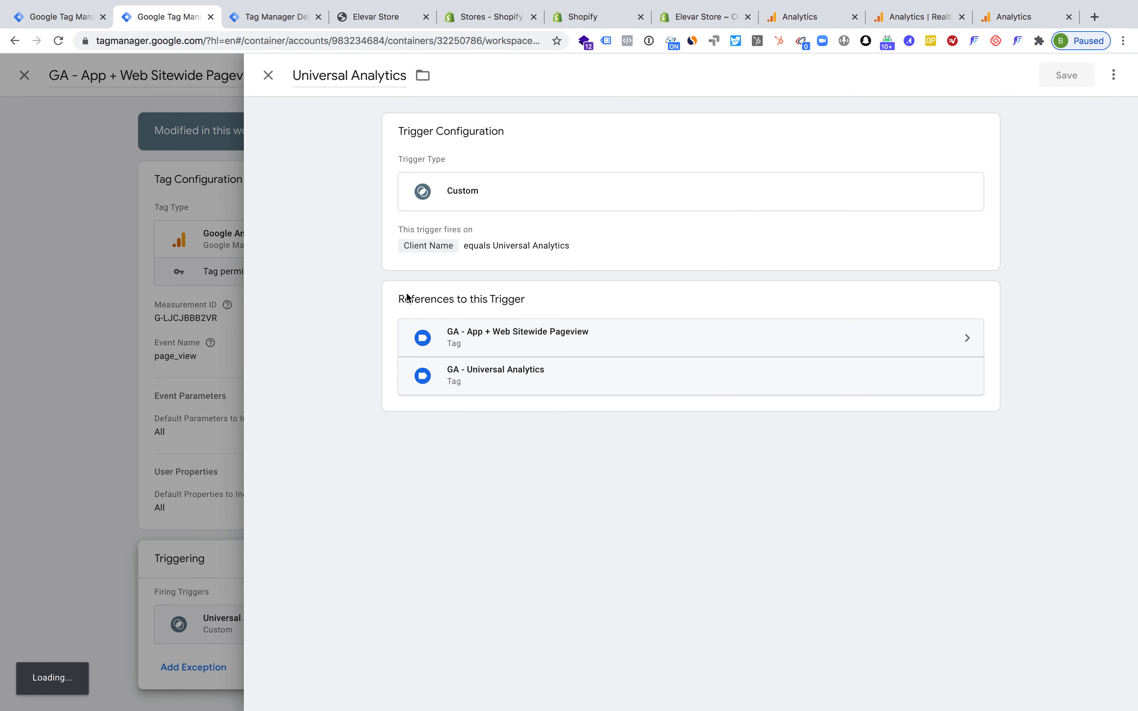
click(268, 76)
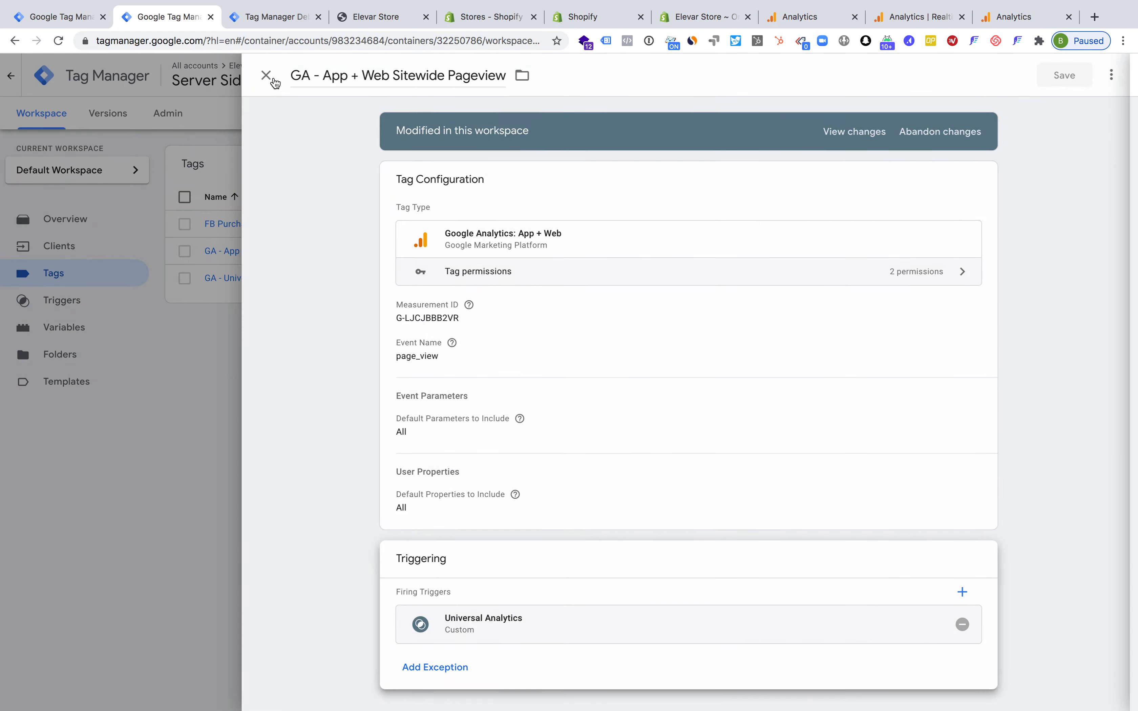
click(276, 79)
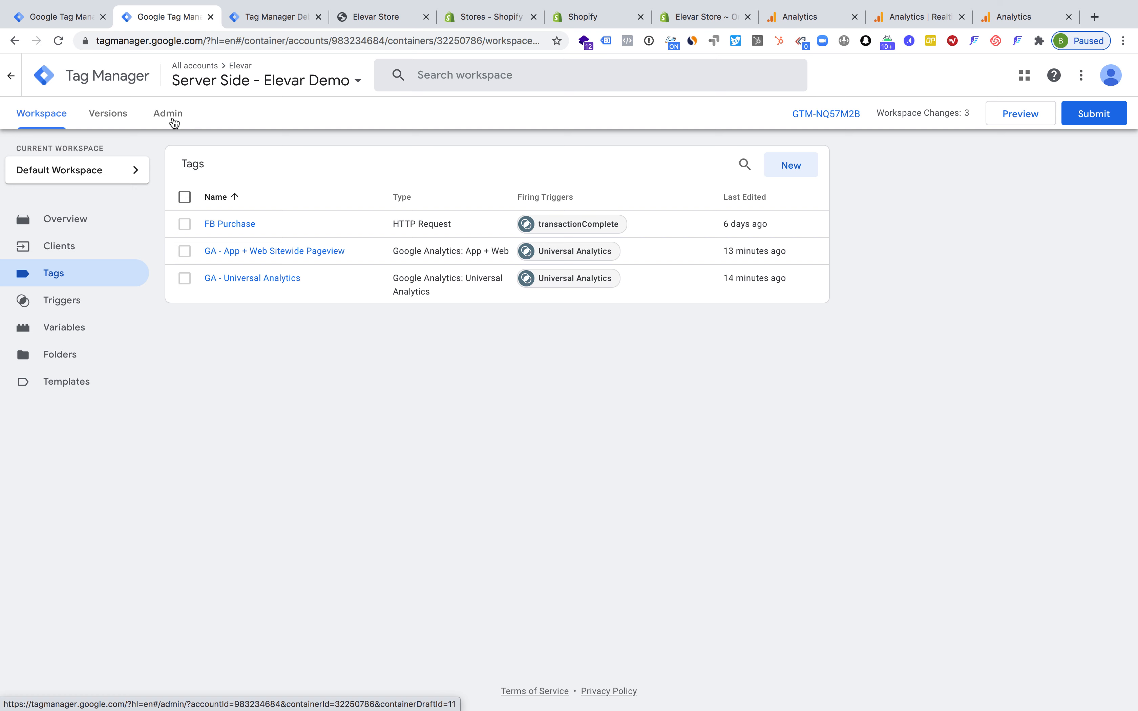
Start previewing the Server Side - Elevar Demo container and compare its debug view with the store's own Tag Manager preview
click(1008, 121)
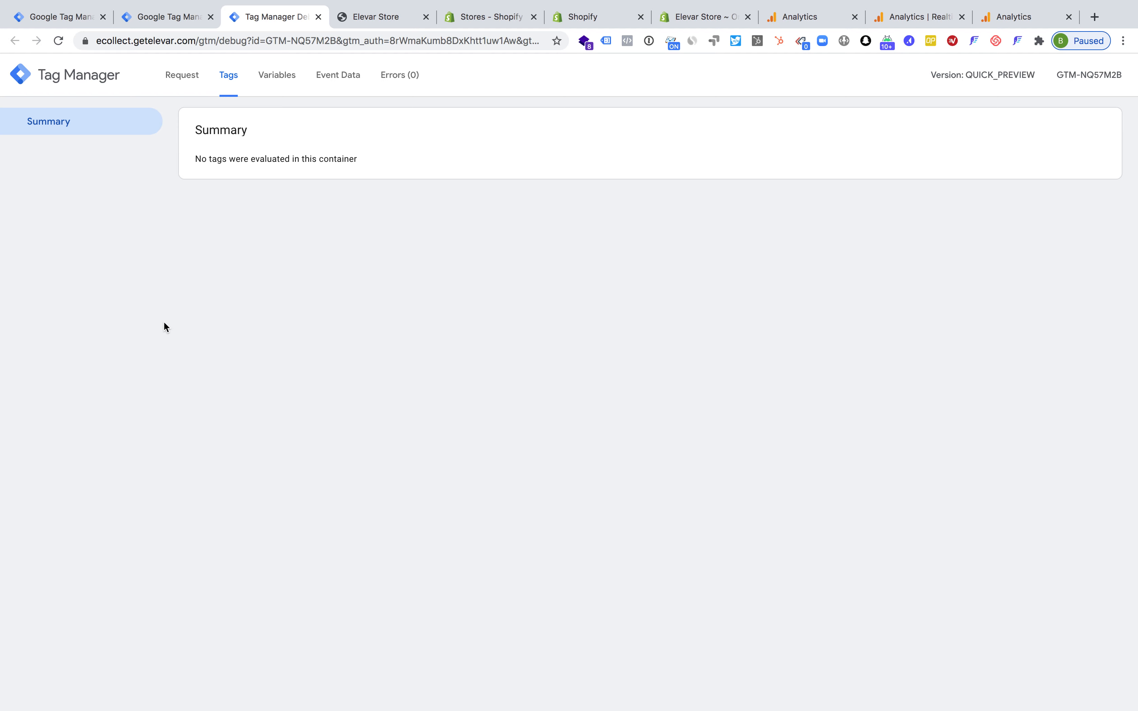
click(373, 19)
drag(444, 476, 457, 395)
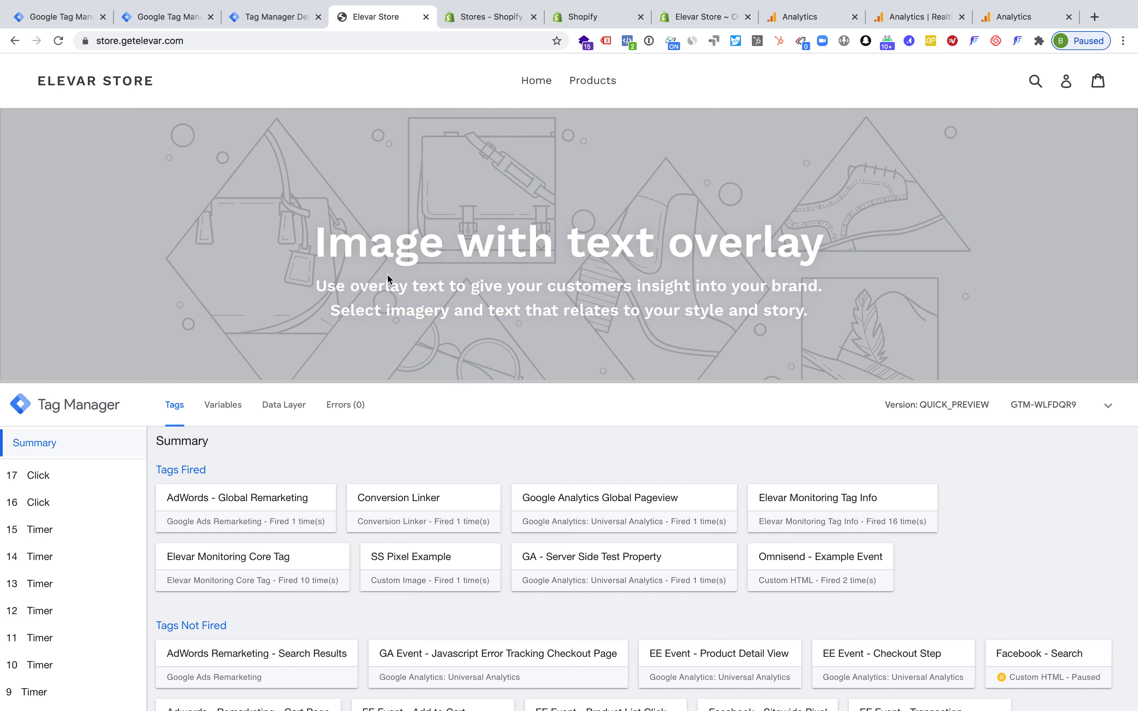
click(263, 49)
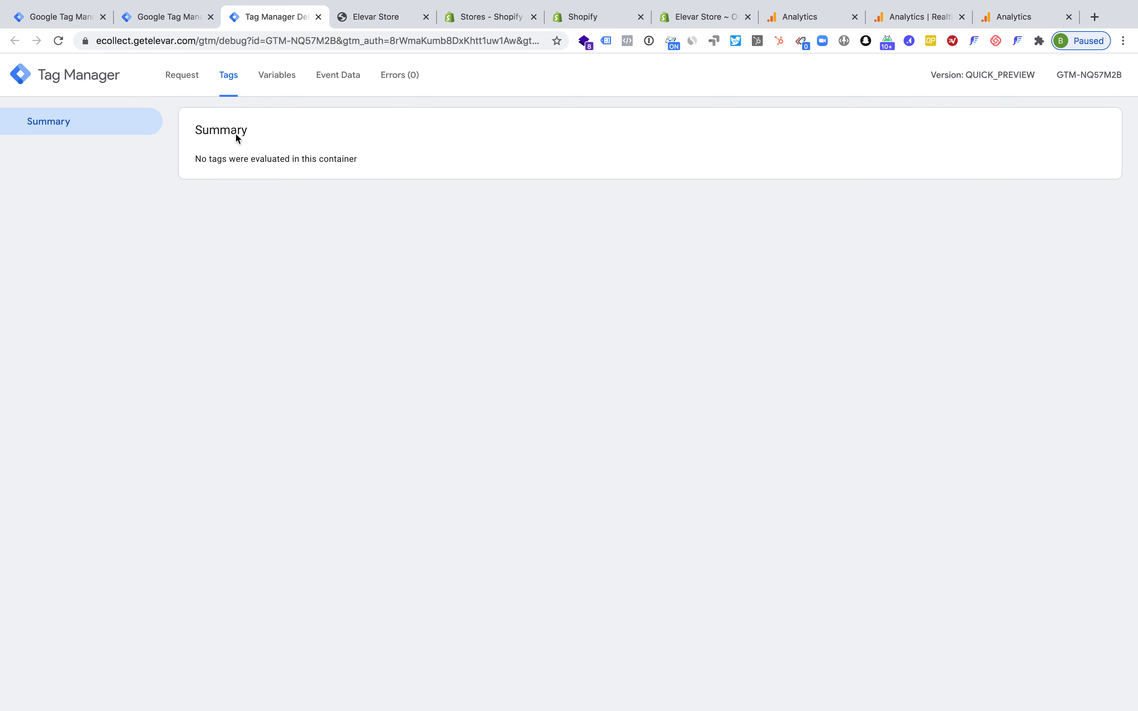
click(380, 19)
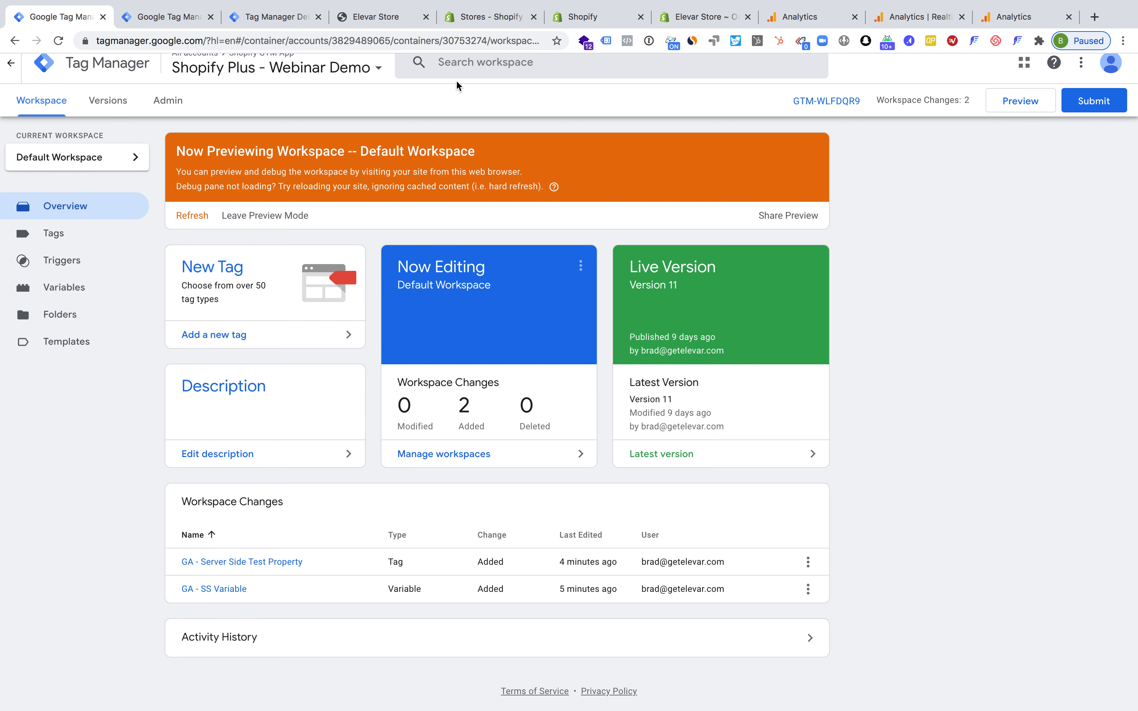
Reload the Elevar Store home page and open the Test Product page to generate page views
click(397, 19)
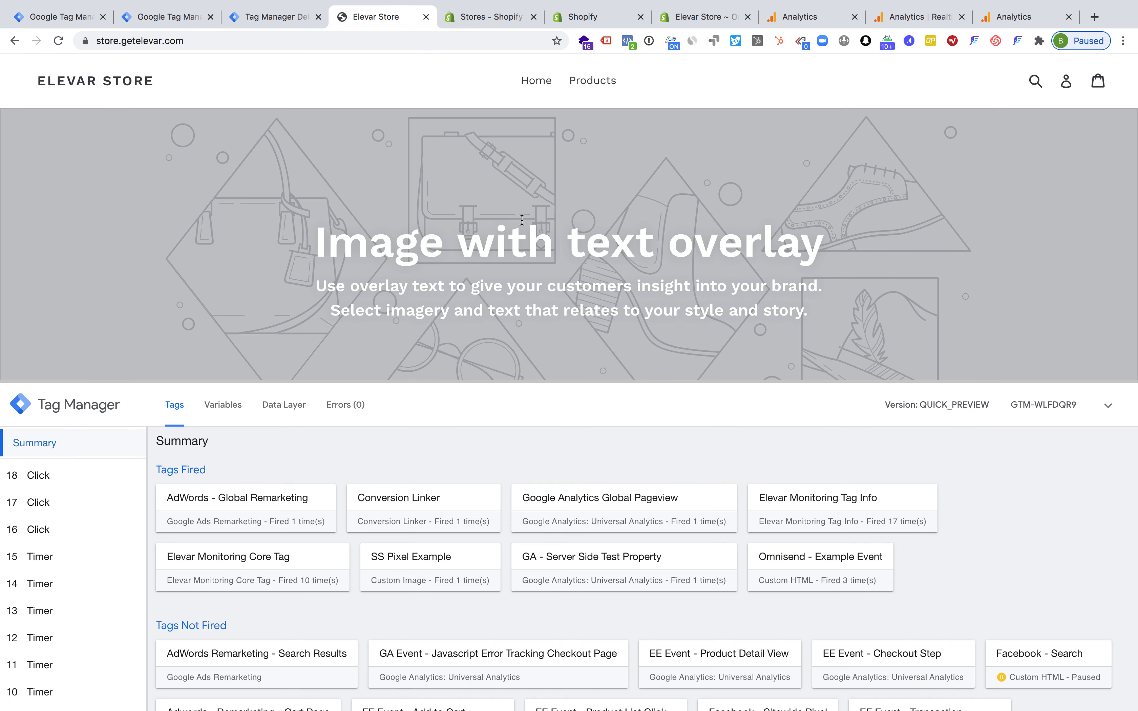
key(super+r)
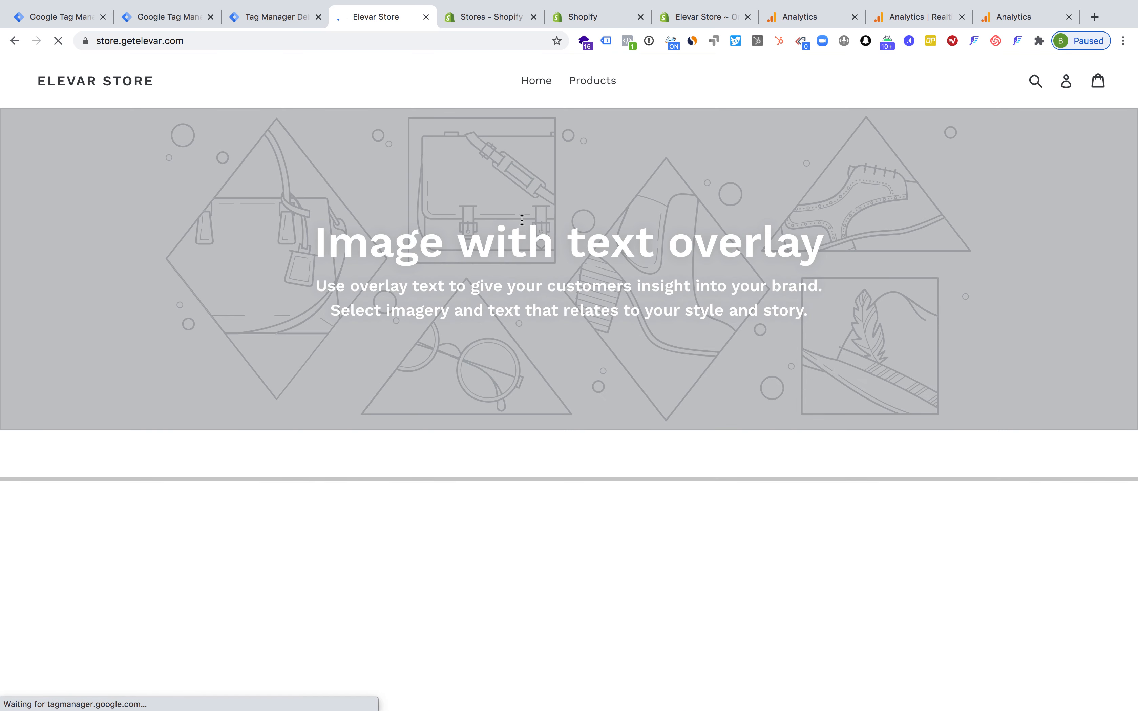
click(600, 85)
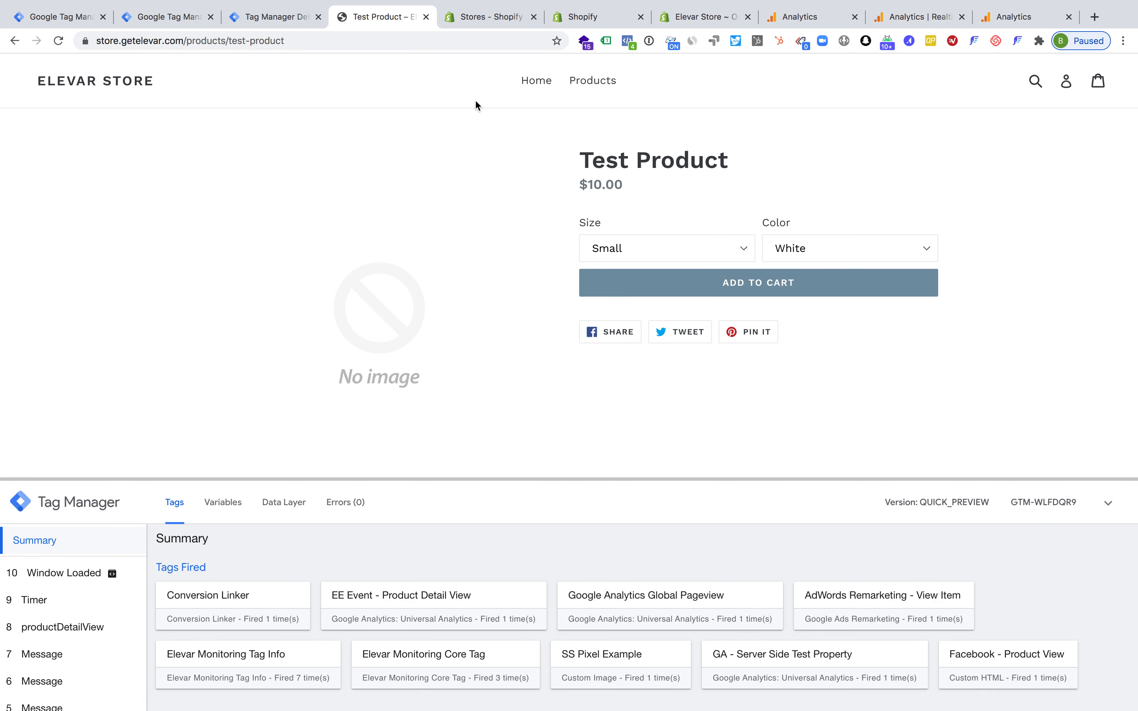
Review the tags, variables and event data of the first page_view request in the server container's debug view
click(274, 22)
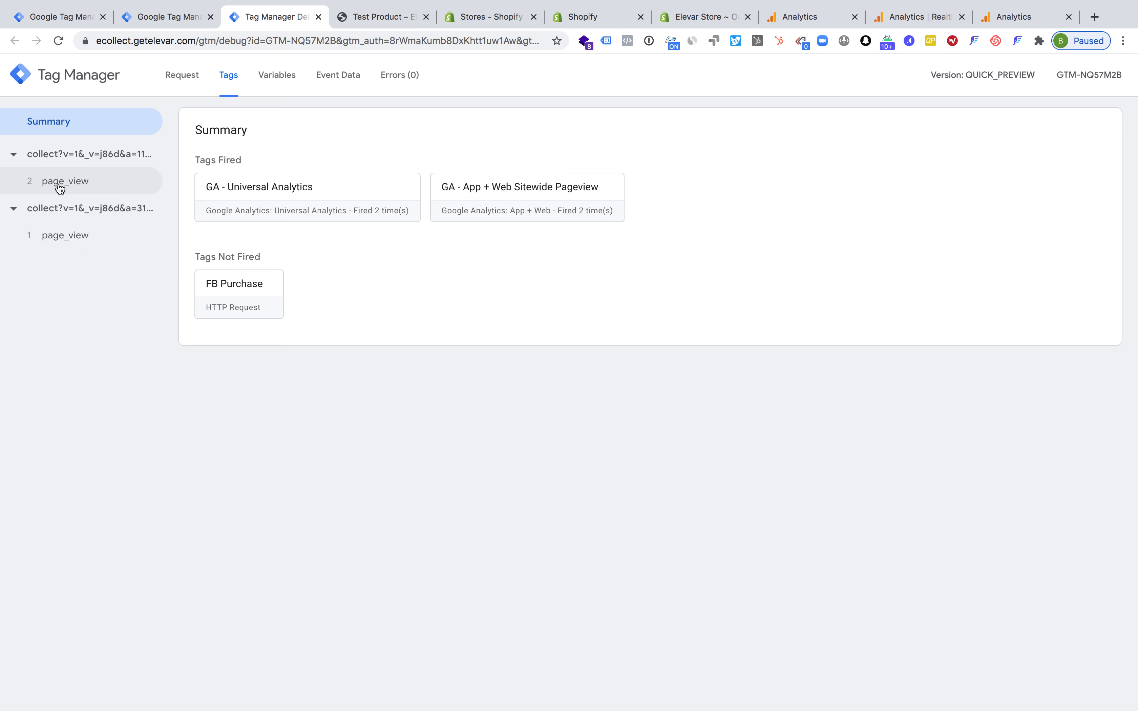
click(62, 237)
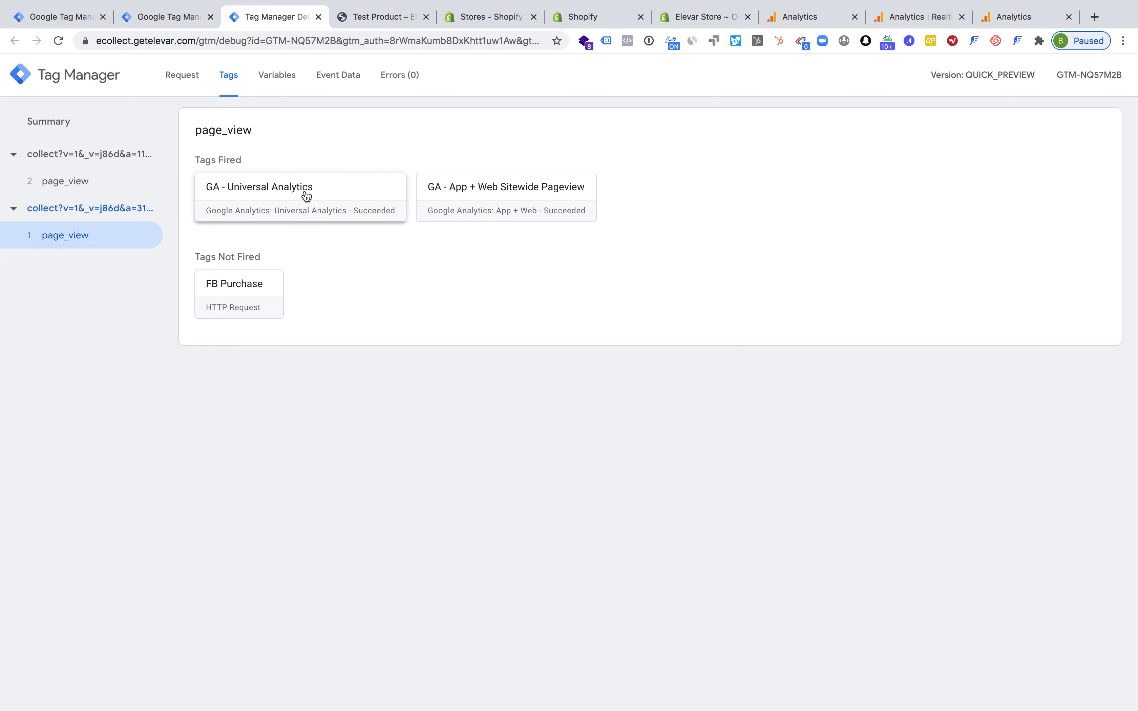
click(276, 82)
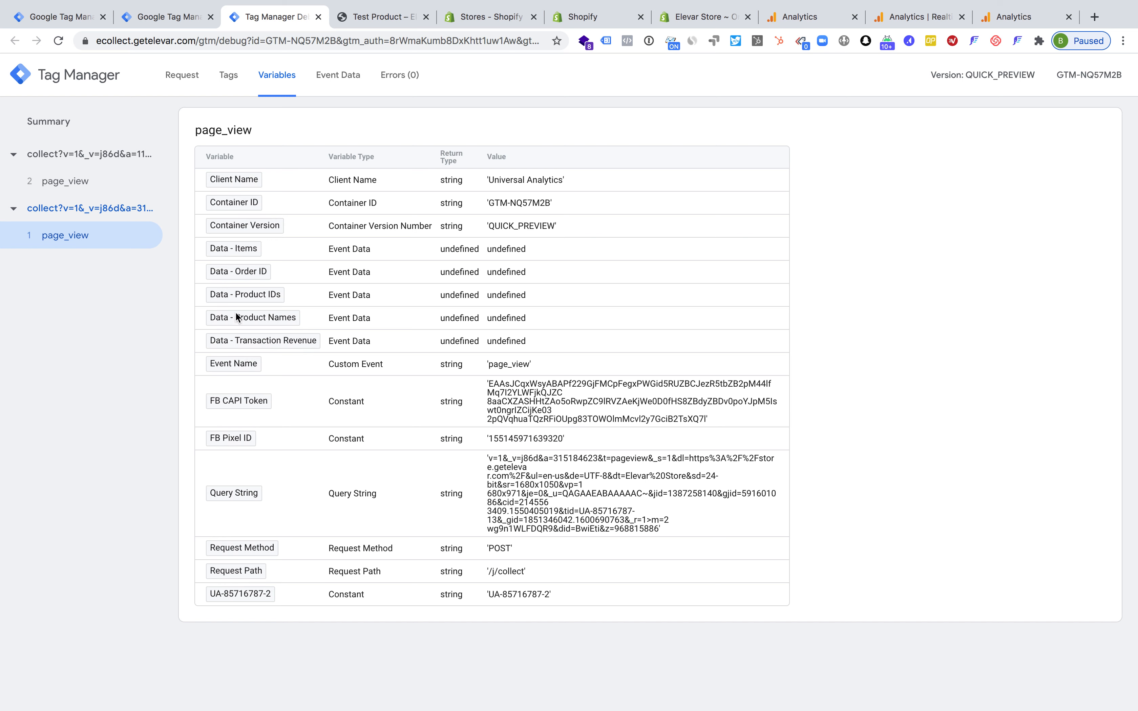
click(330, 79)
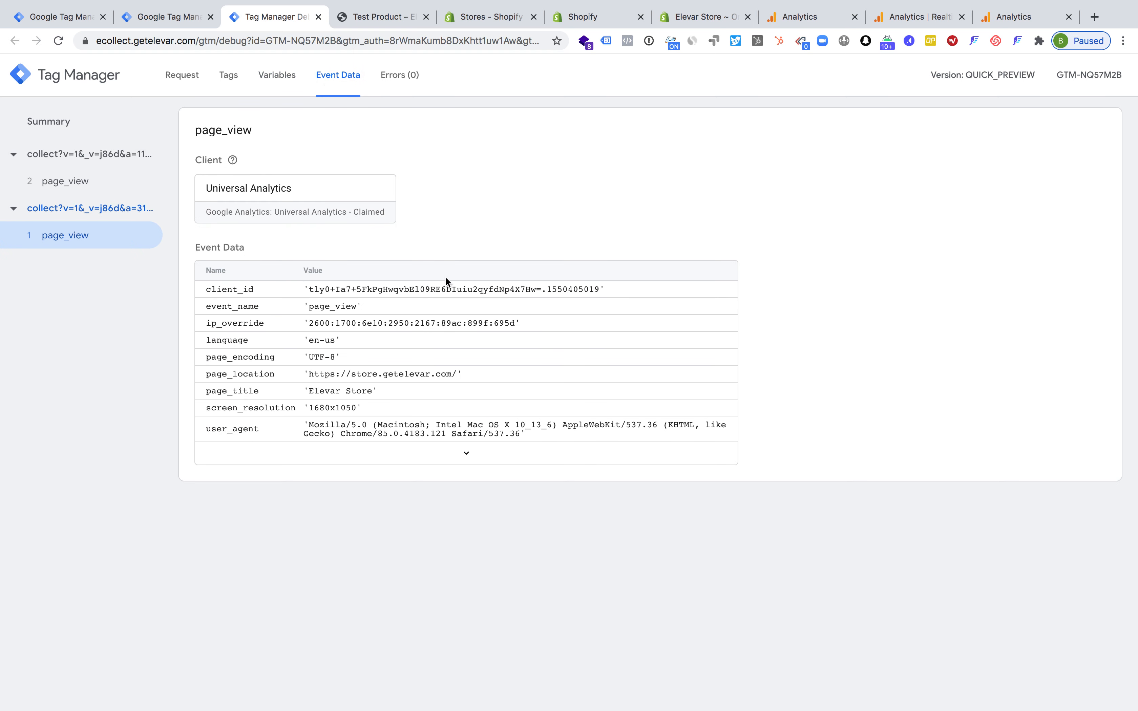
Enlarge the Tag Manager preview on the Test Product page and examine its data layer
click(379, 19)
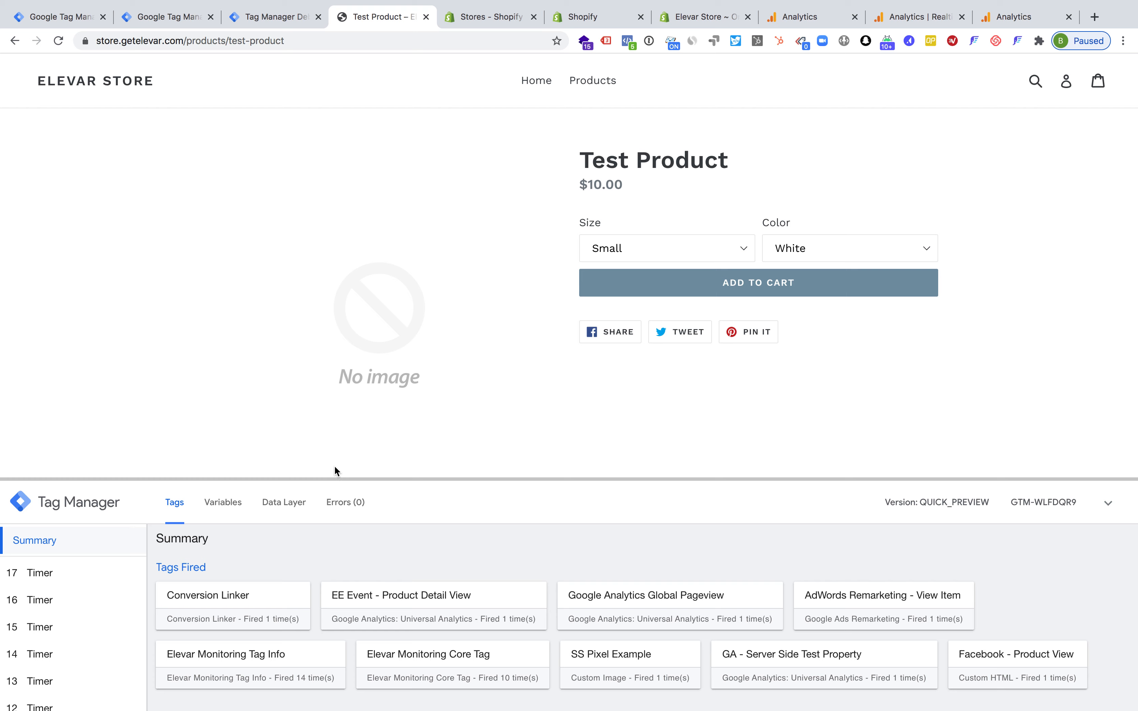
drag(305, 479, 307, 318)
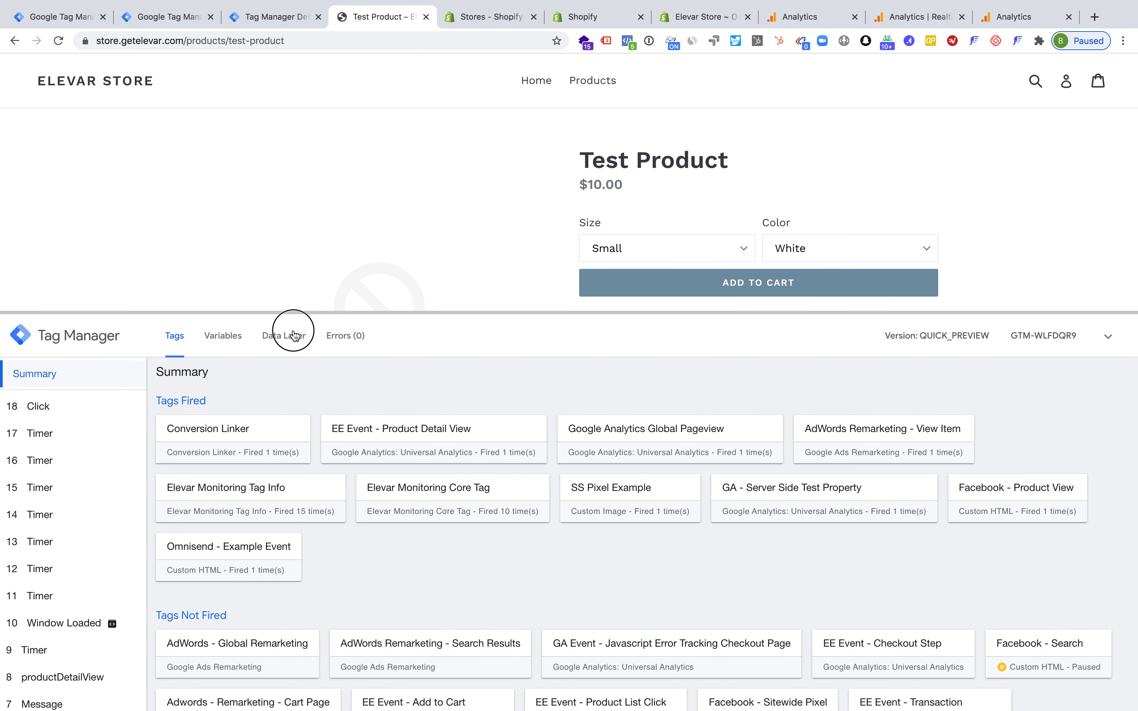
click(293, 335)
scroll(329, 470, down, 6)
scroll(329, 471, up, 3)
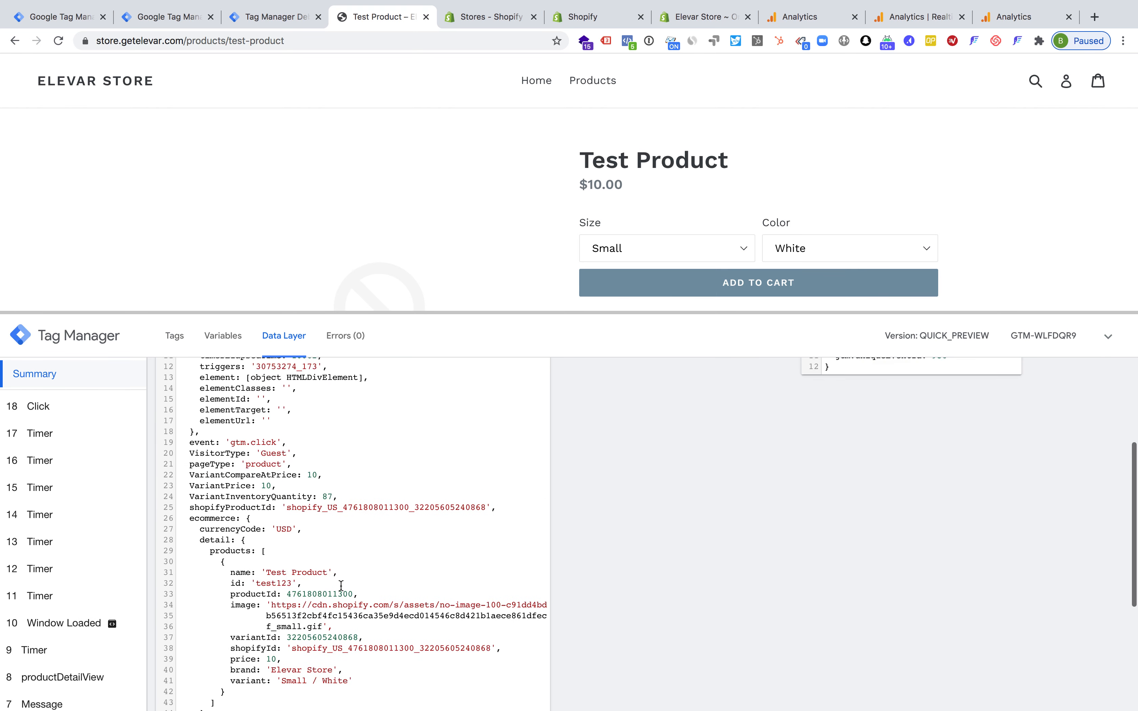
Expand the home page view's full event data in the server debug view, and check the page_title of the product page view
click(278, 18)
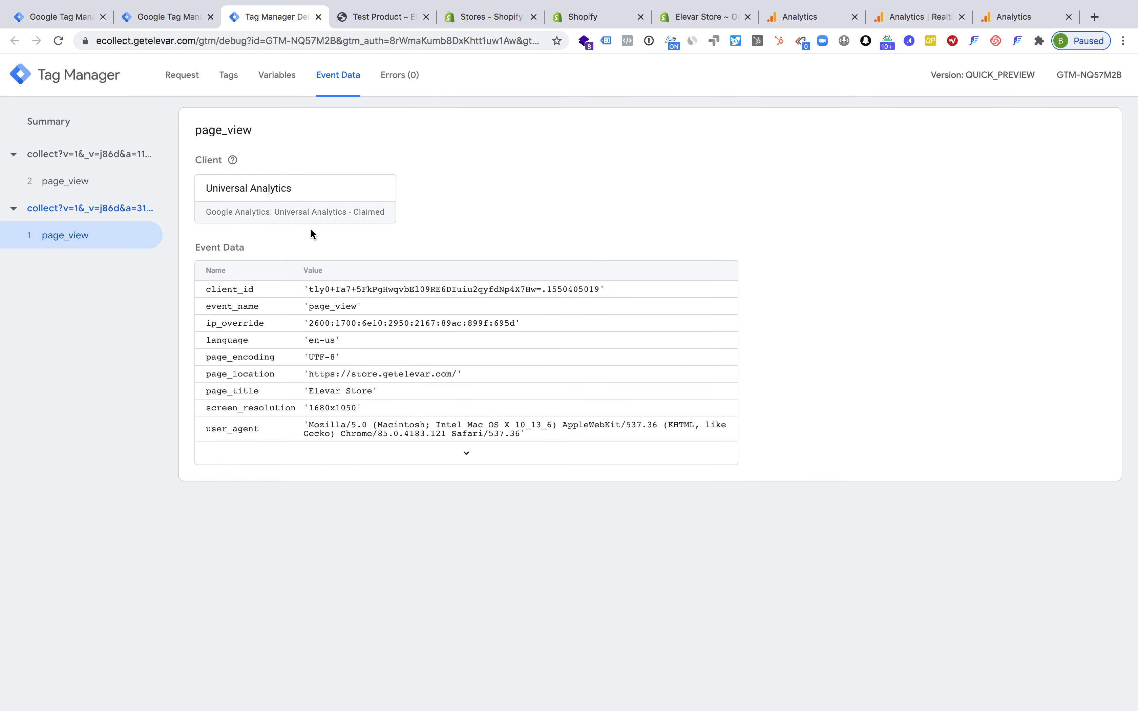
click(452, 451)
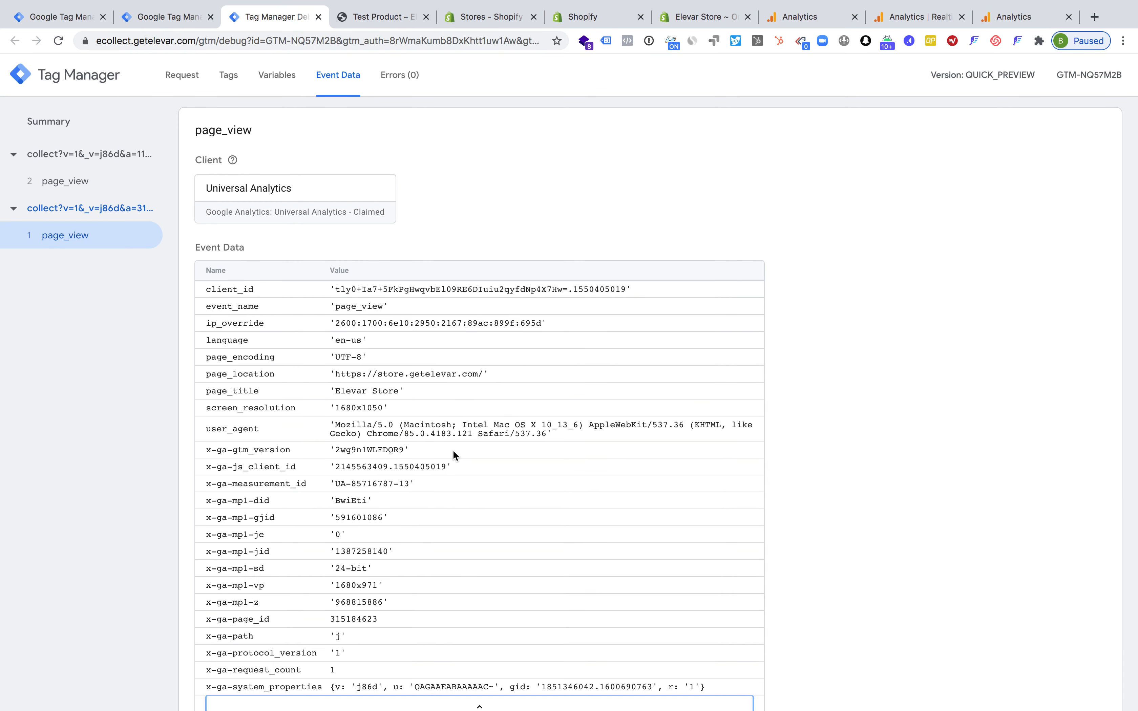
scroll(452, 451, down, 1)
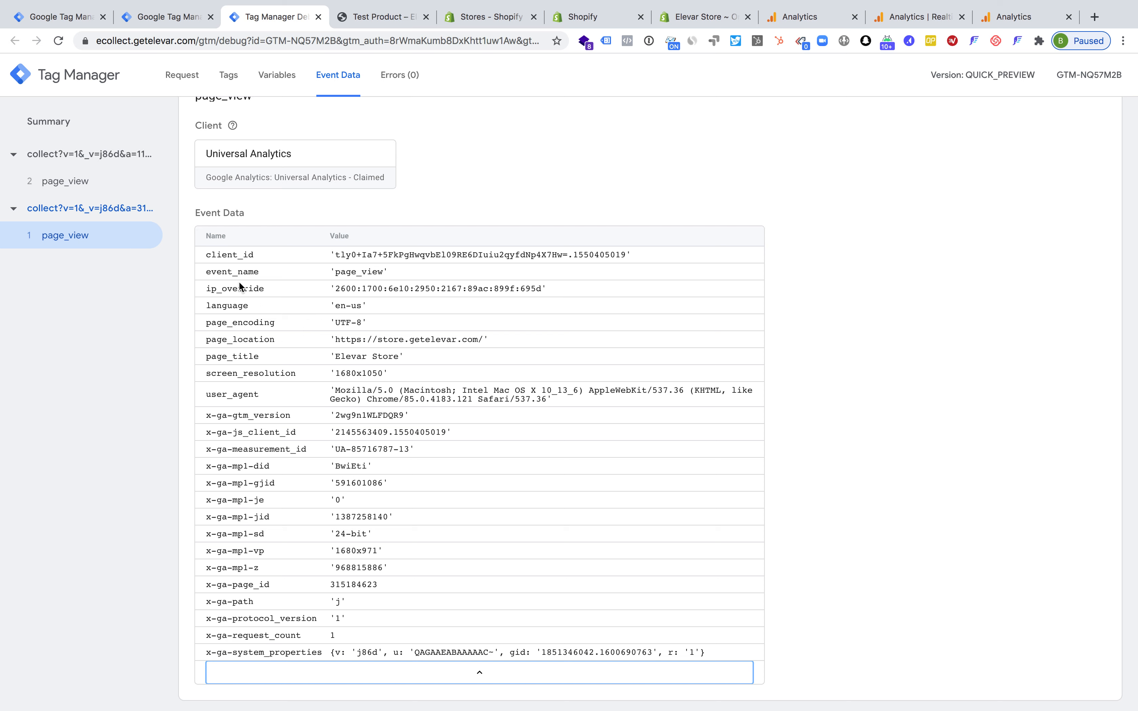
click(60, 181)
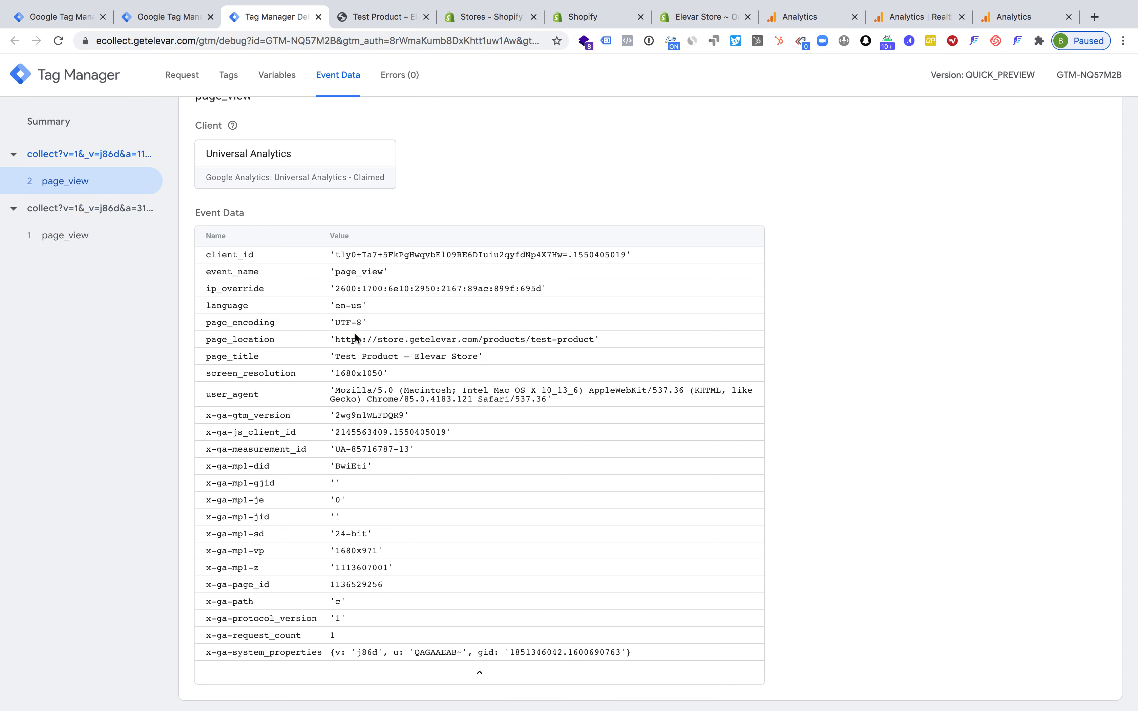
triple_click(354, 353)
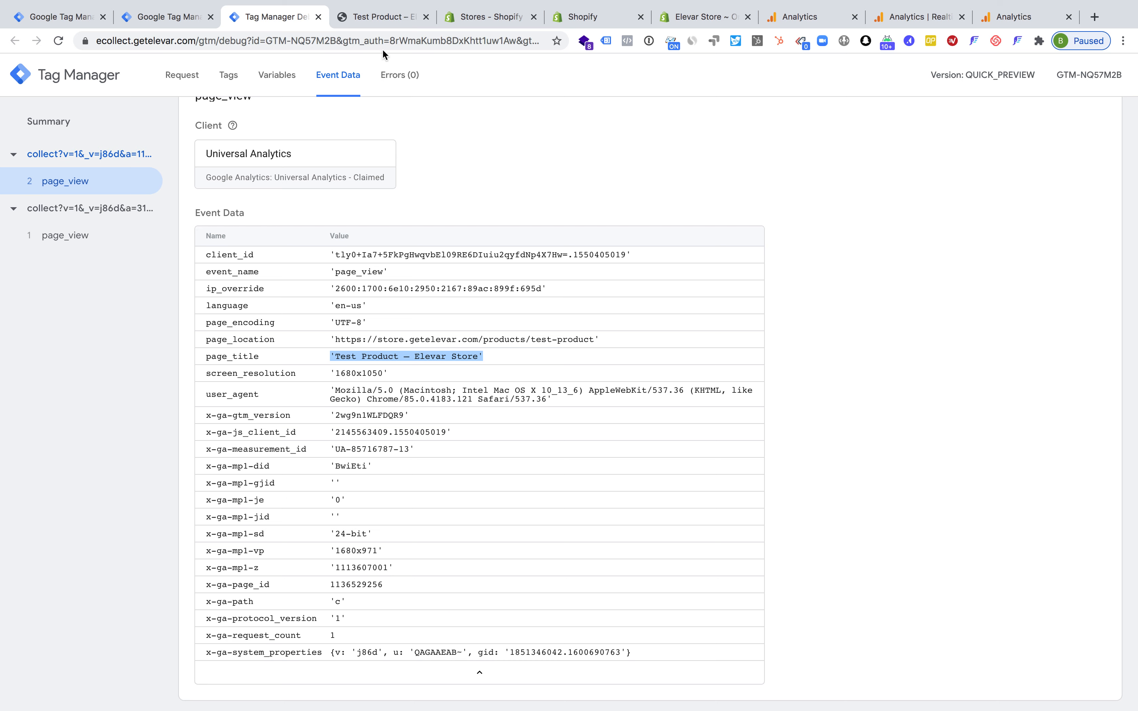
Review the GA - Server Side Test Property tag in the Shopify Plus - Webinar Demo container and return to the server debug view
click(53, 20)
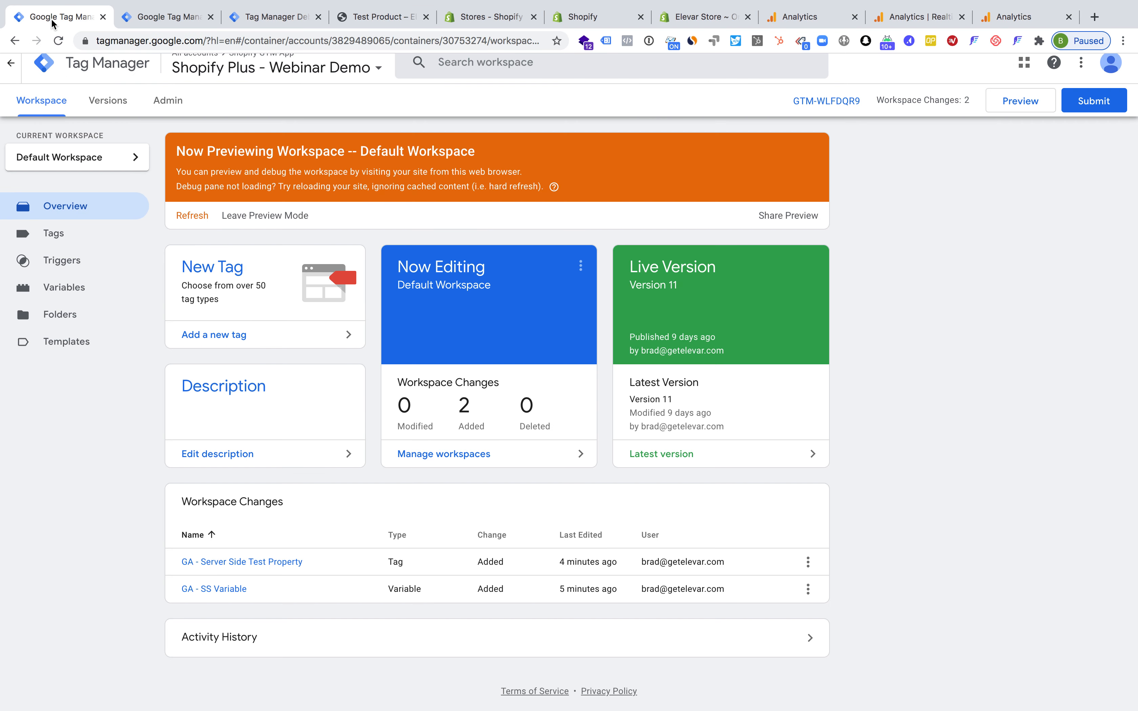
click(216, 562)
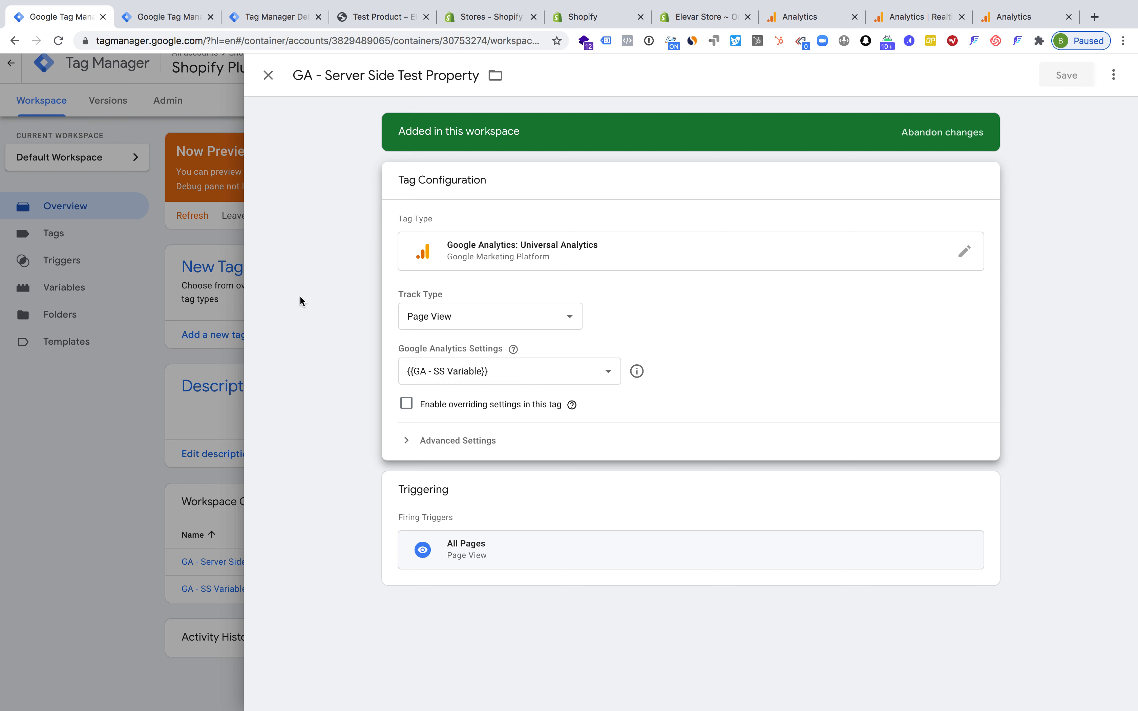
click(266, 19)
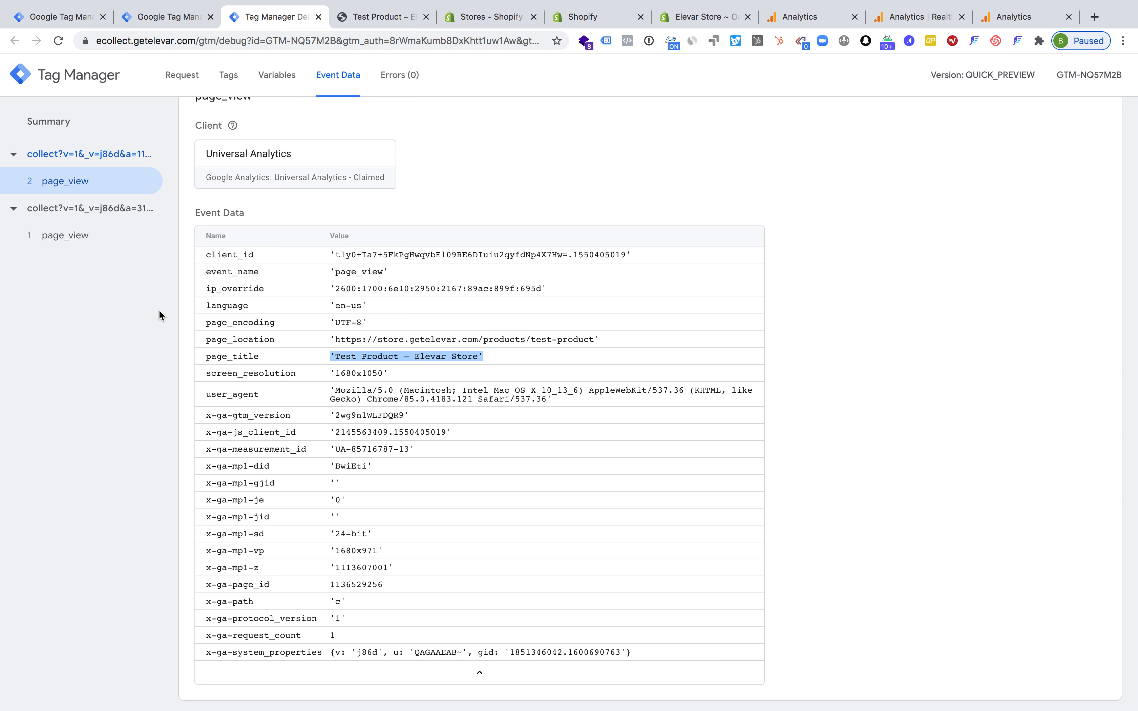
Check the Realtime Overview report of the Server Side - Elevar Marketing Site property in Google Analytics
click(812, 17)
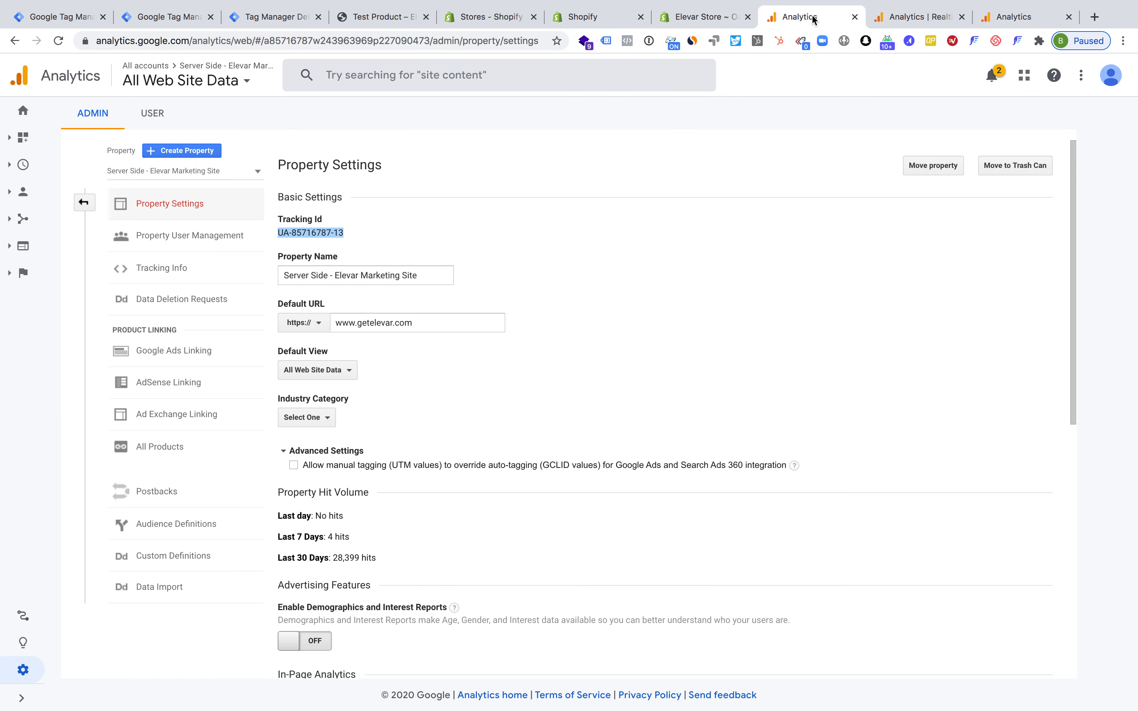
click(23, 165)
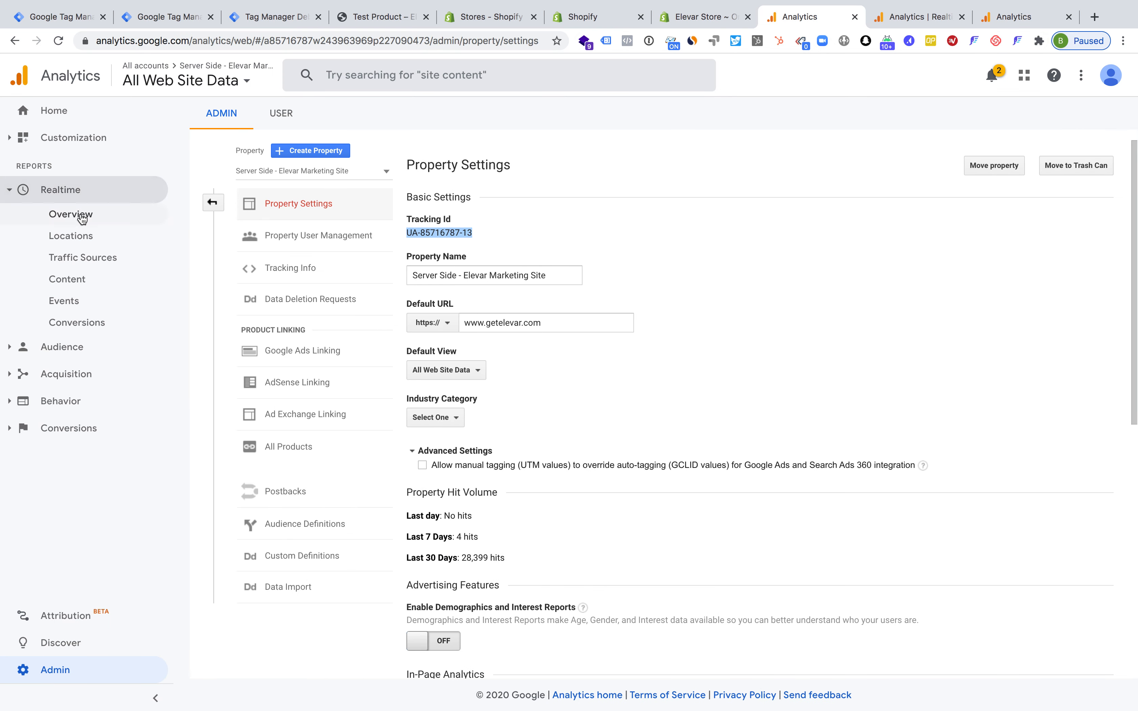
click(82, 218)
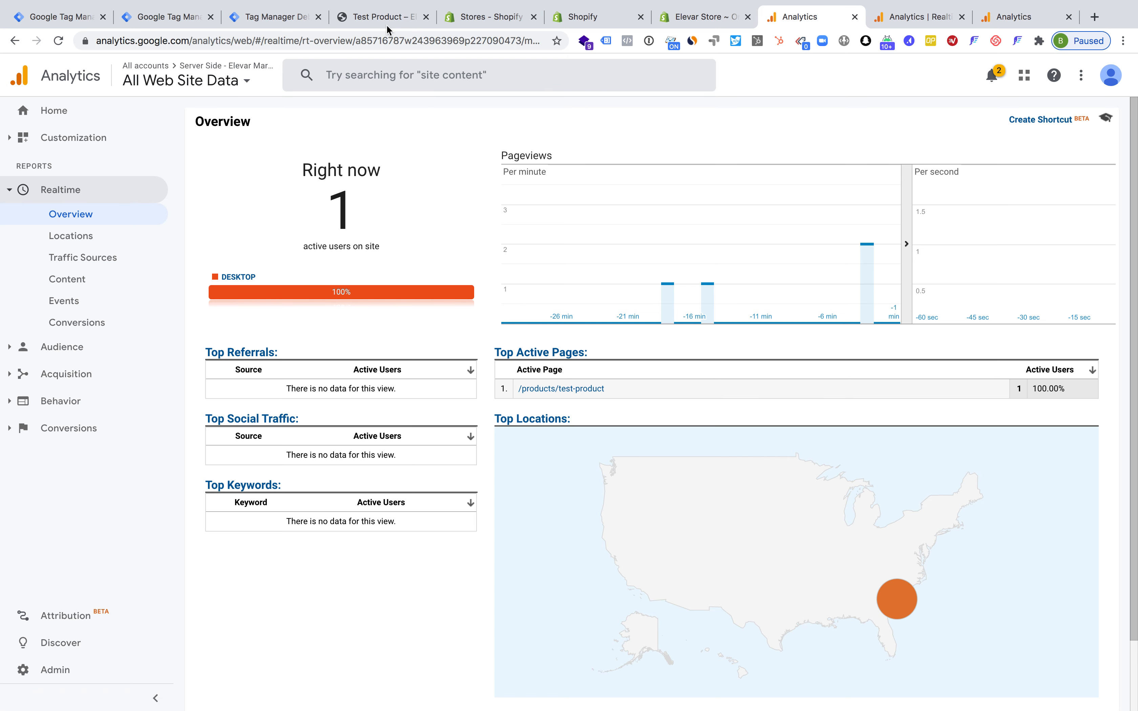
Add the small white Test Product to the store cart and check the cart page view in the Realtime Overview
click(375, 16)
click(696, 290)
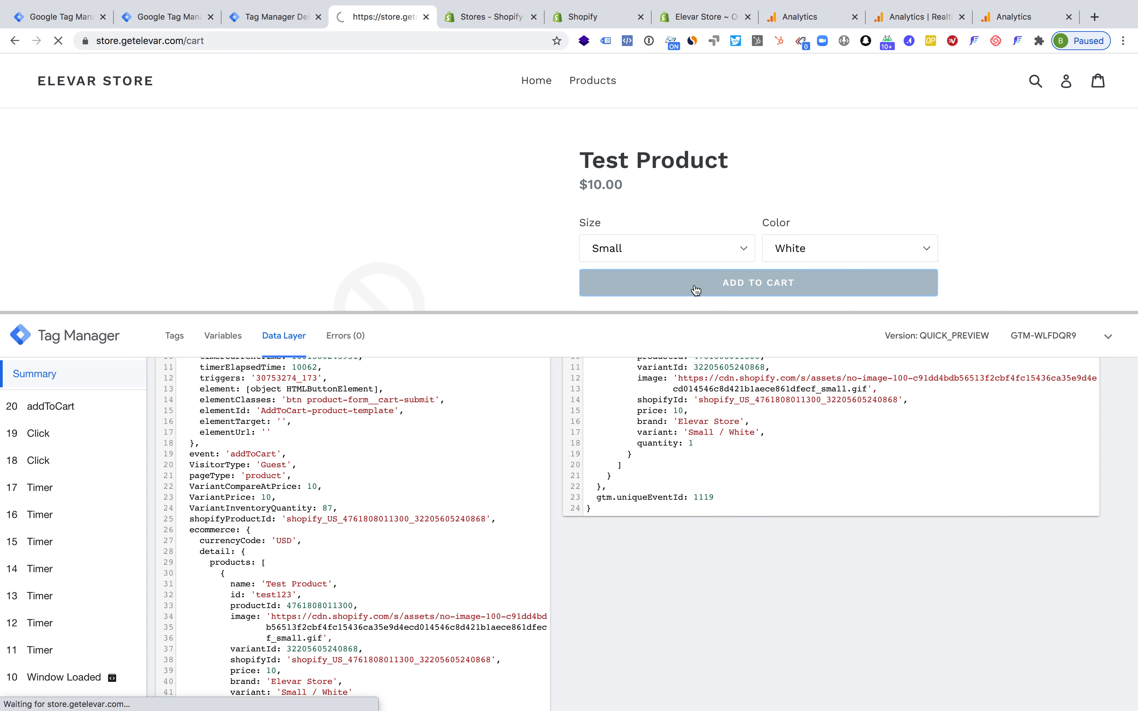
click(813, 18)
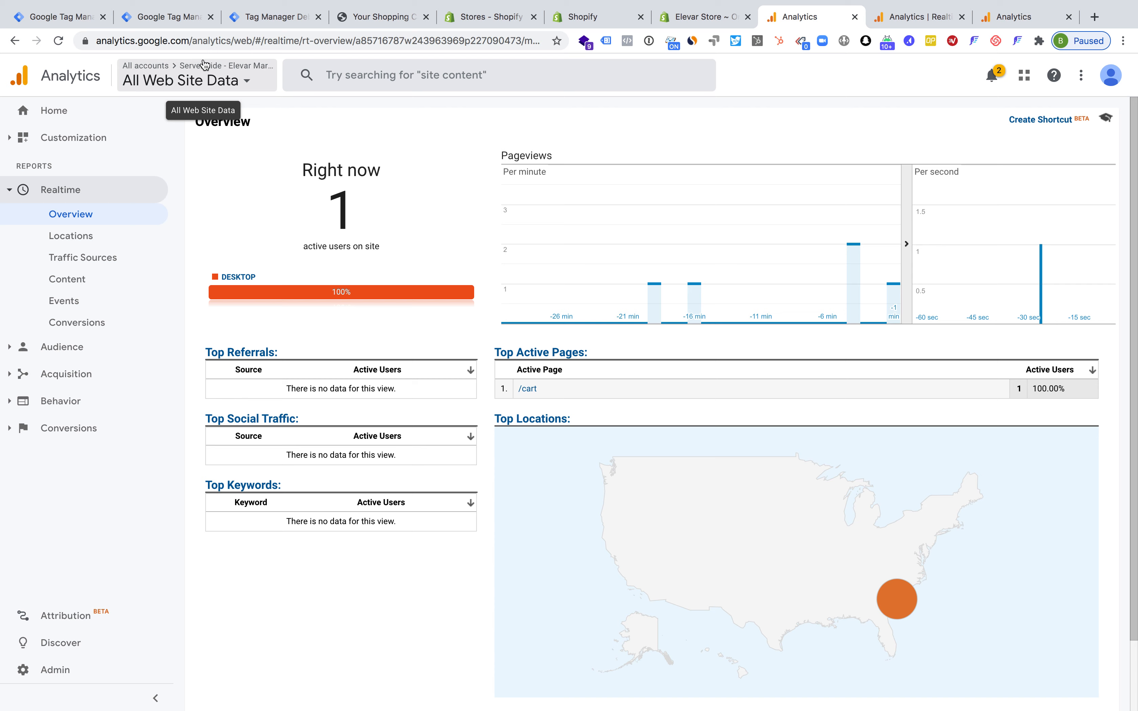
Examine the App Web Test Setup property's Realtime overview, comparing views by page title and event counts by event name
click(897, 17)
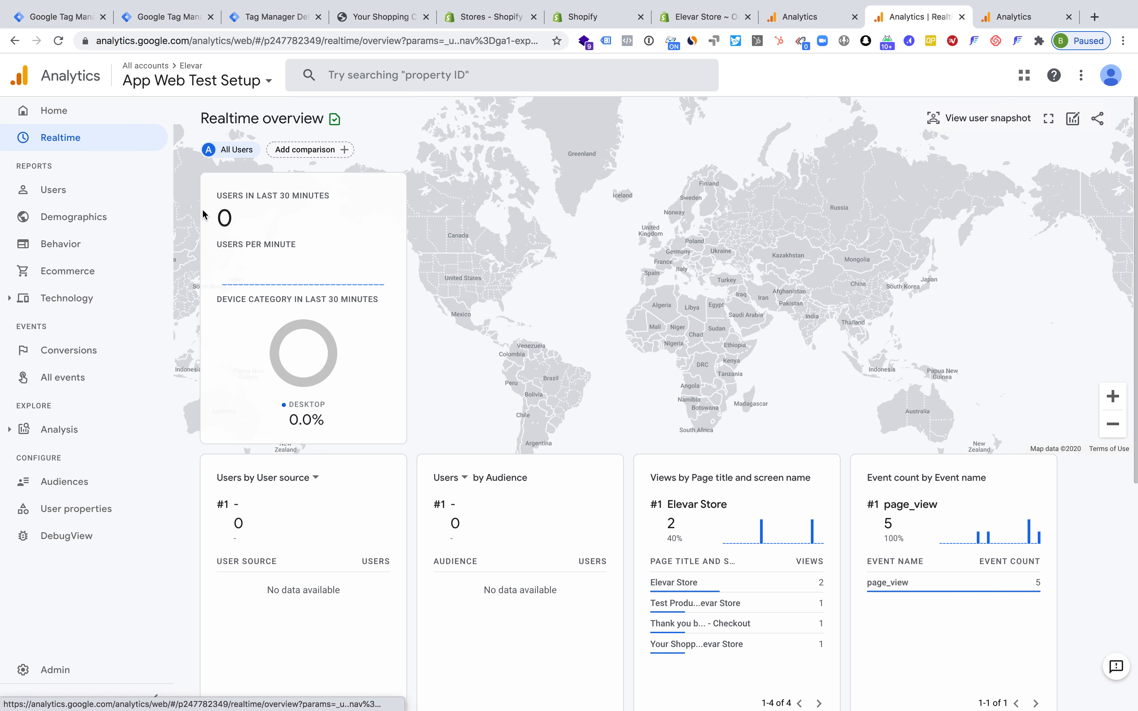
scroll(644, 332, down, 3)
scroll(645, 332, down, 5)
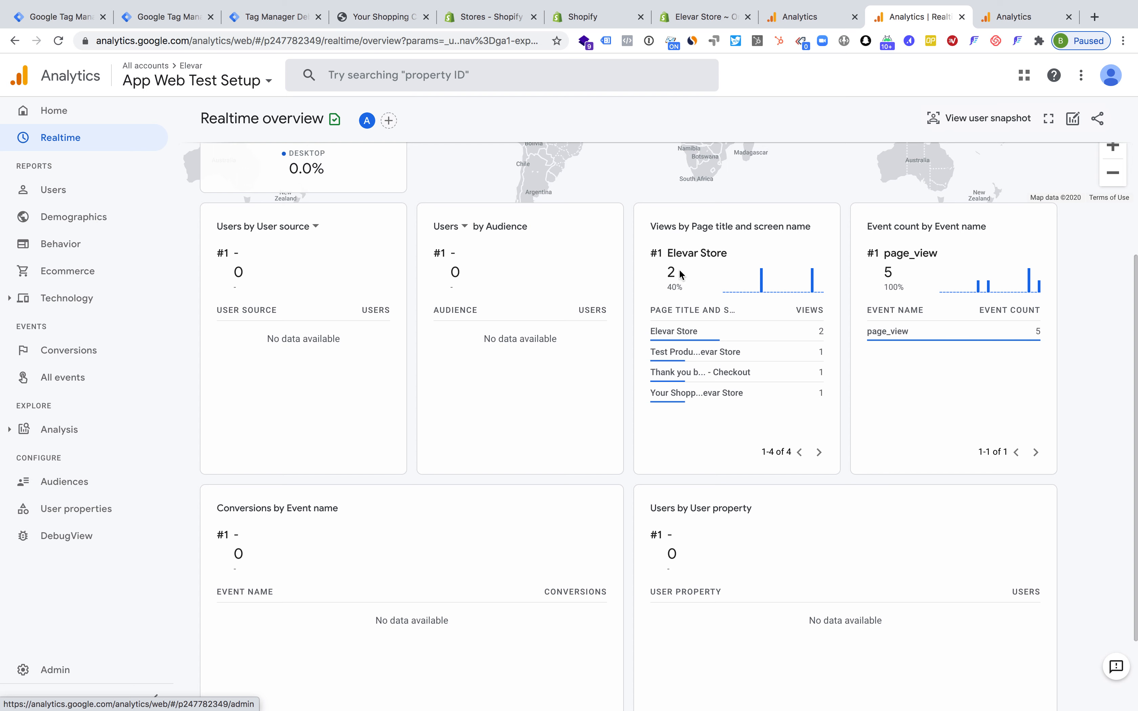
mouse_move(678, 329)
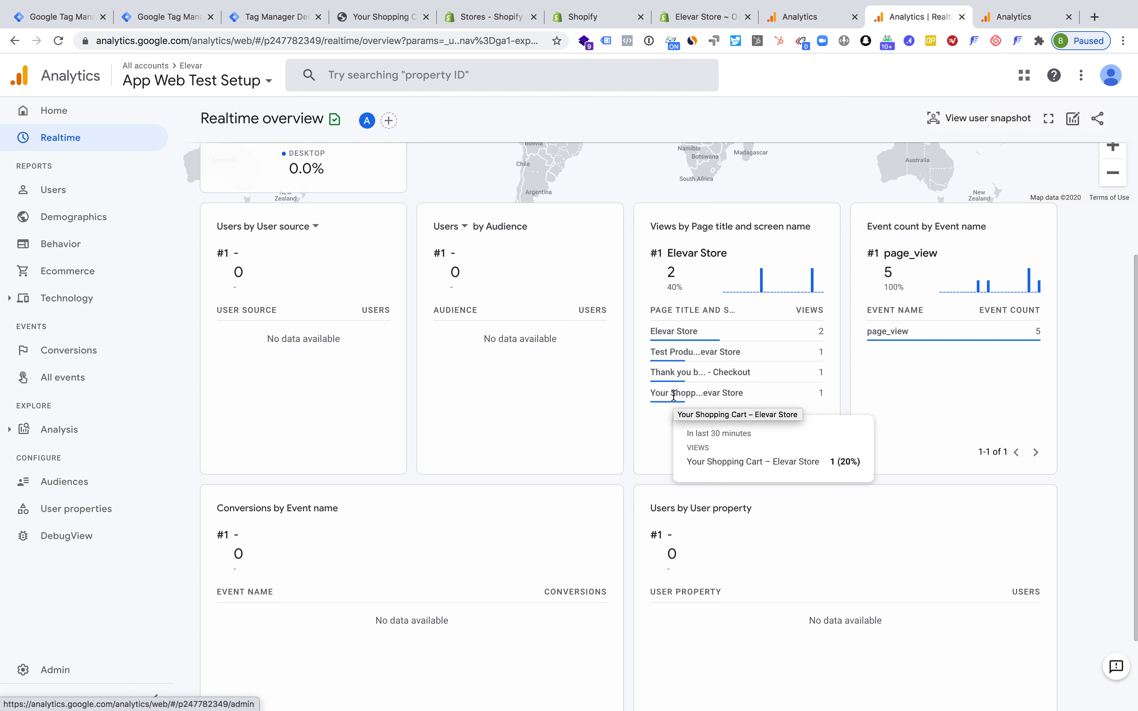
mouse_move(892, 334)
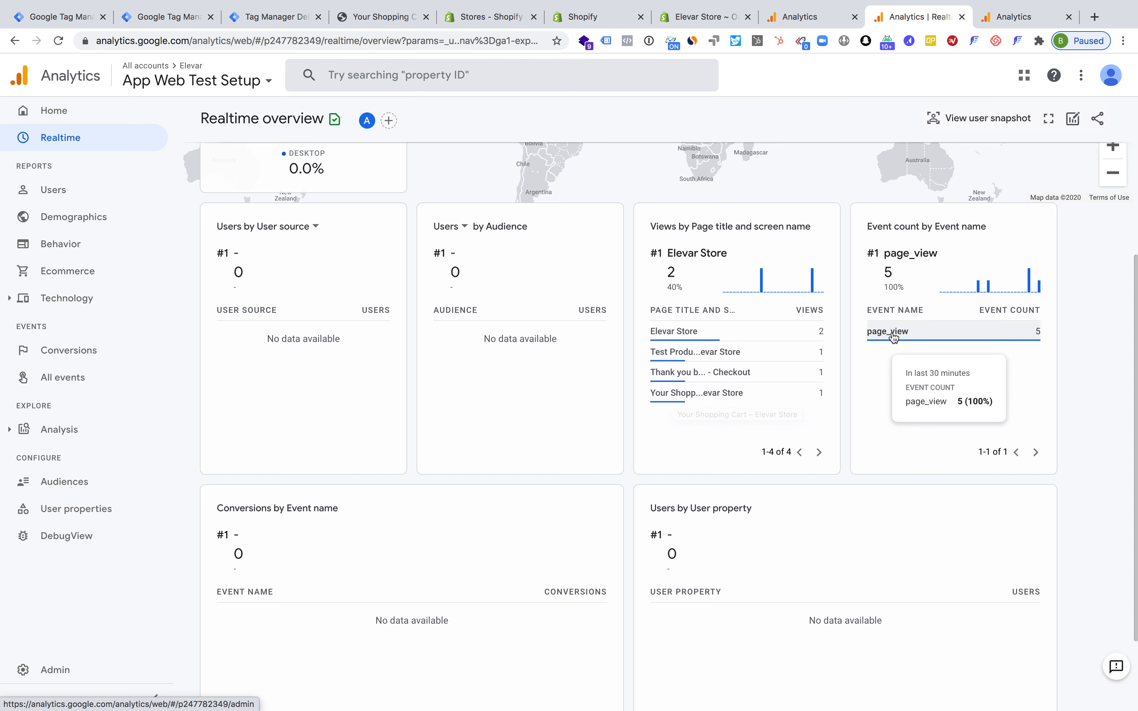
scroll(891, 335, down, 3)
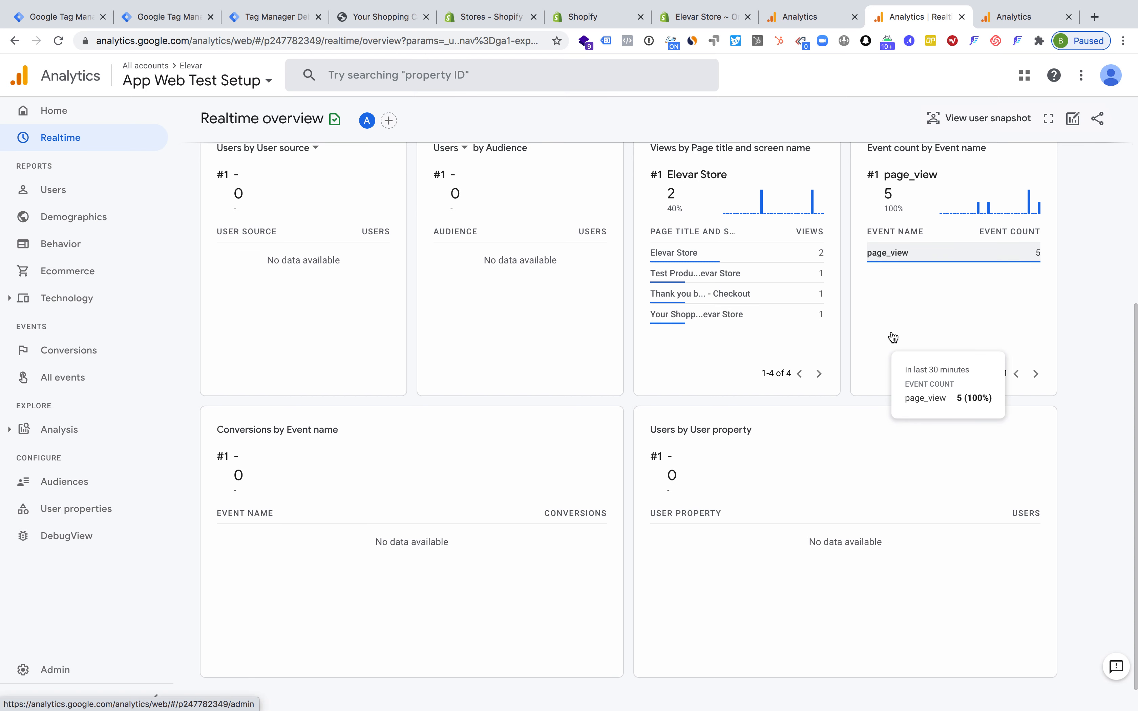
scroll(892, 335, up, 4)
scroll(891, 331, up, 4)
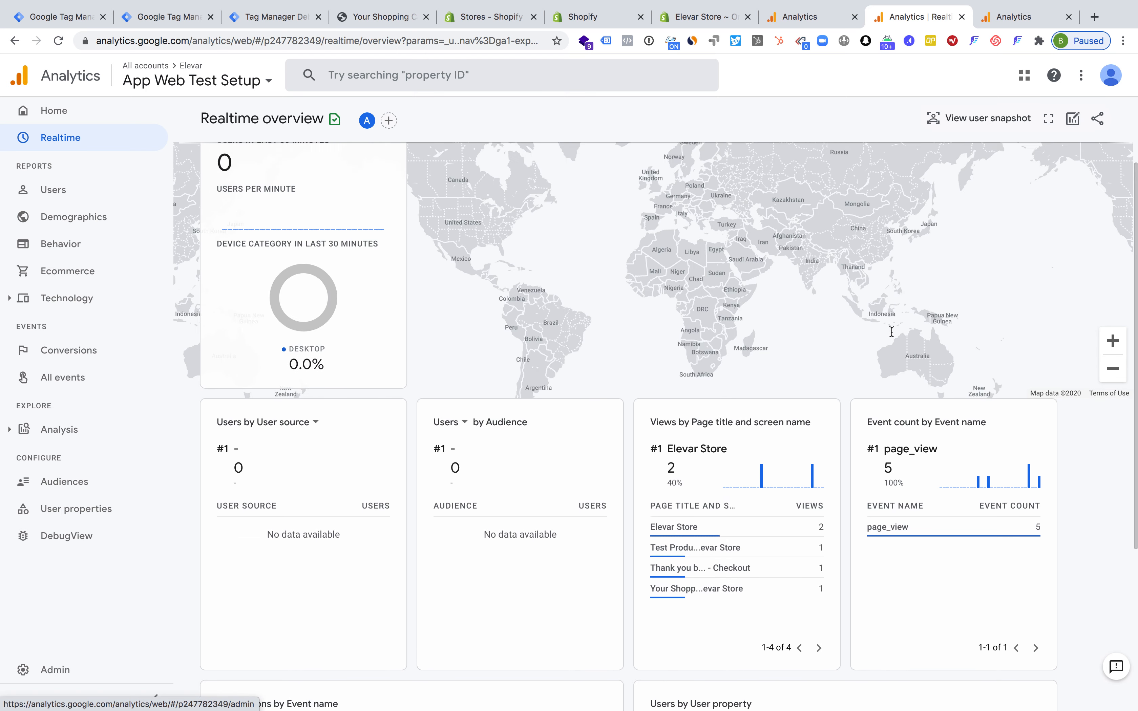
scroll(934, 506, up, 1)
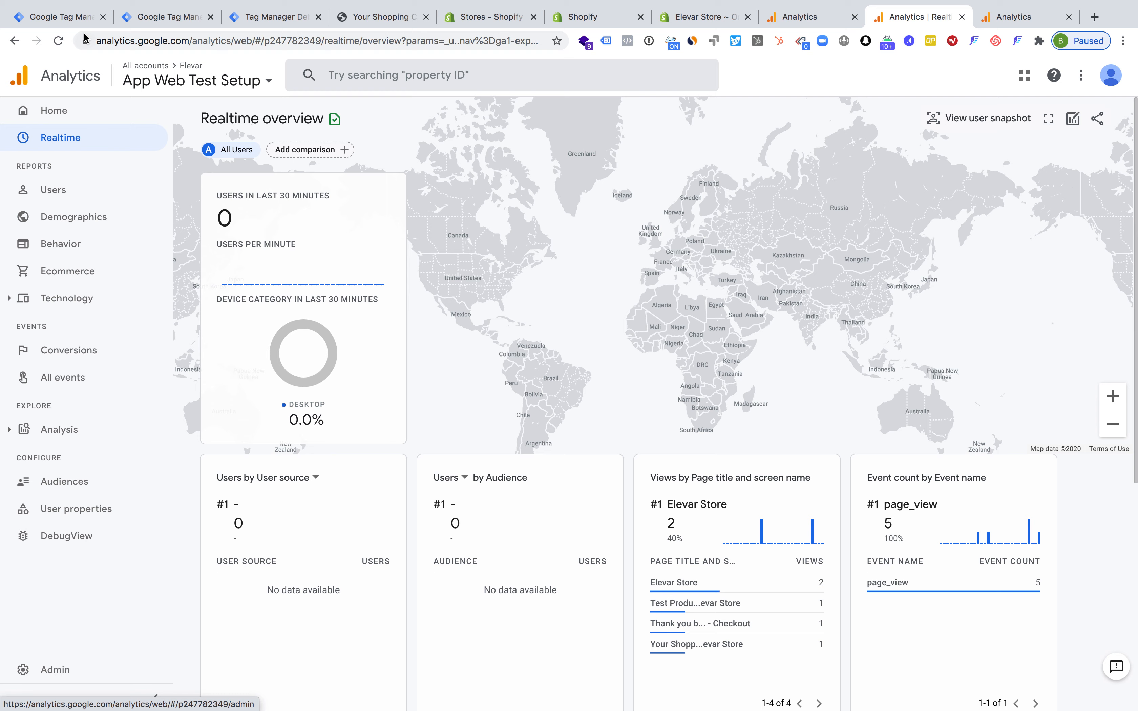
Close the GA - Server Side Test Property tag and review the GA - Universal Analytics tag in the Server Side - Elevar Demo container
click(56, 19)
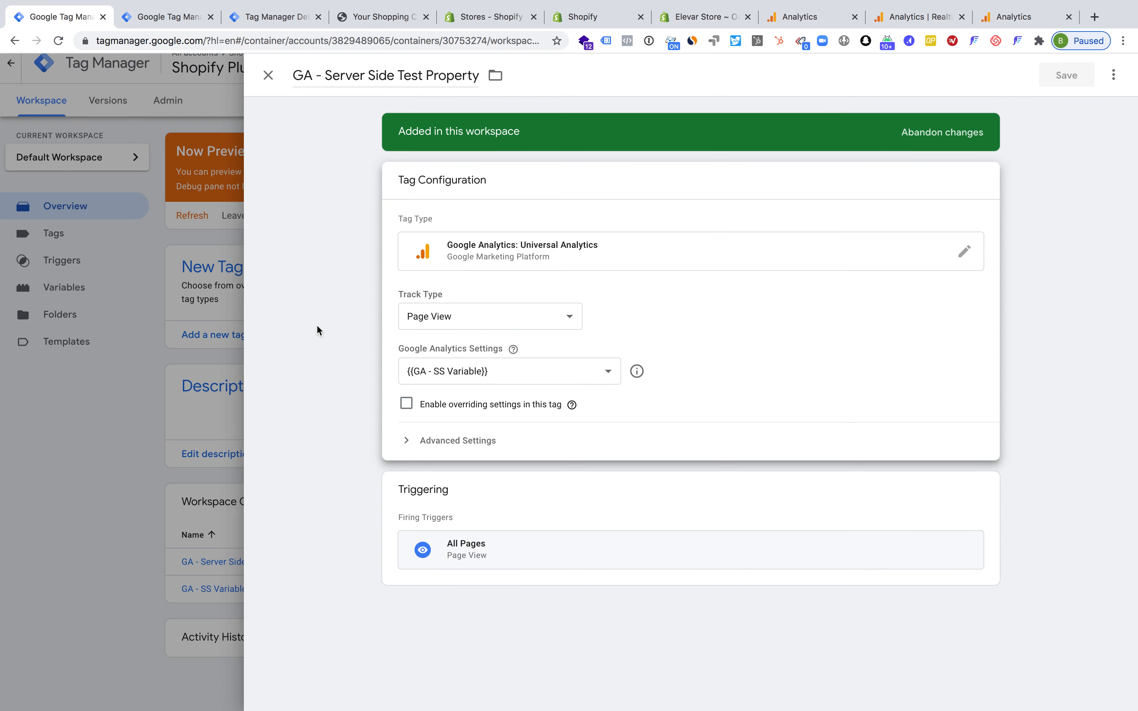
click(223, 321)
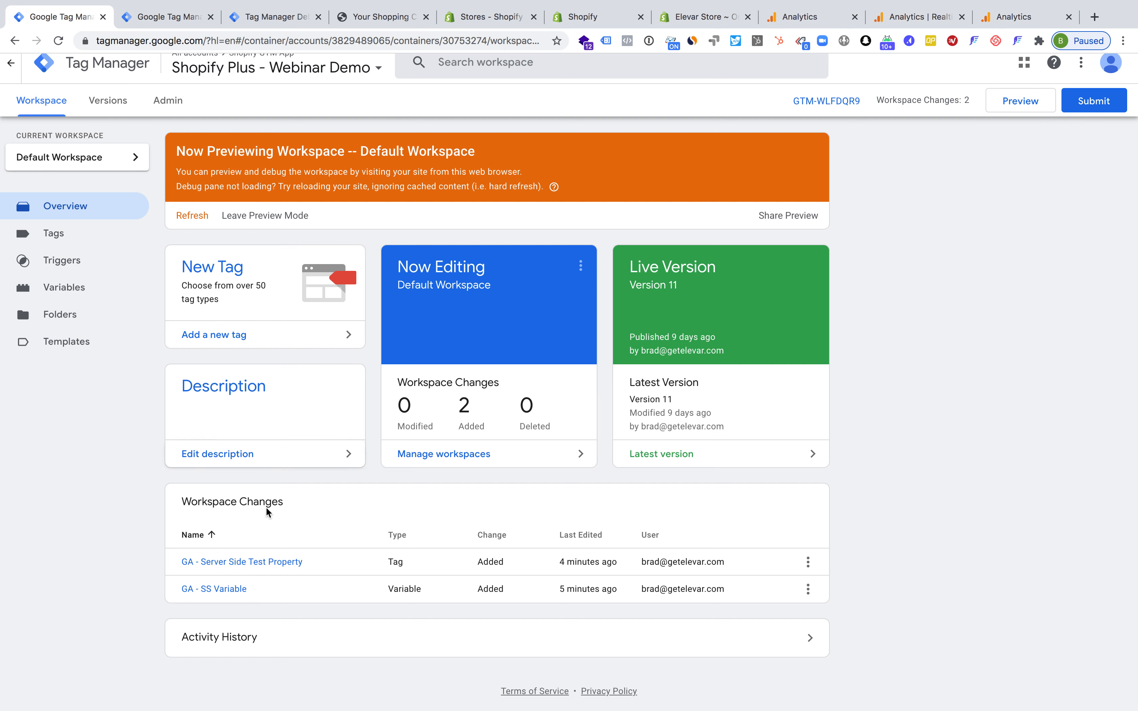
click(177, 21)
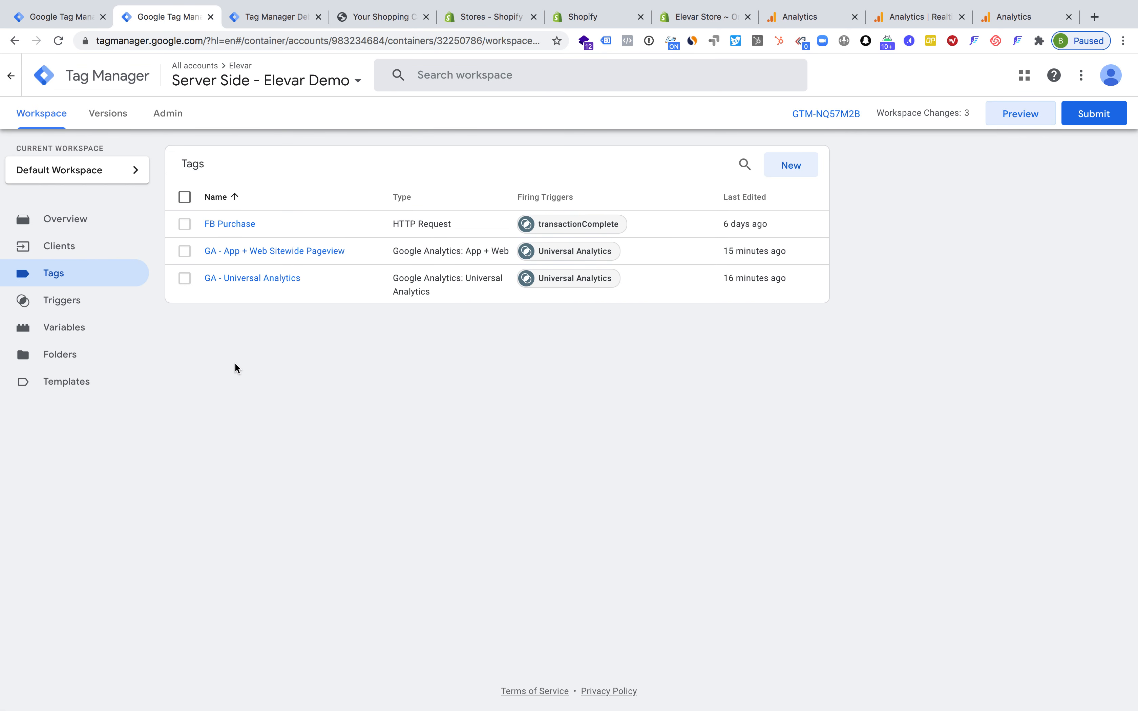
click(250, 278)
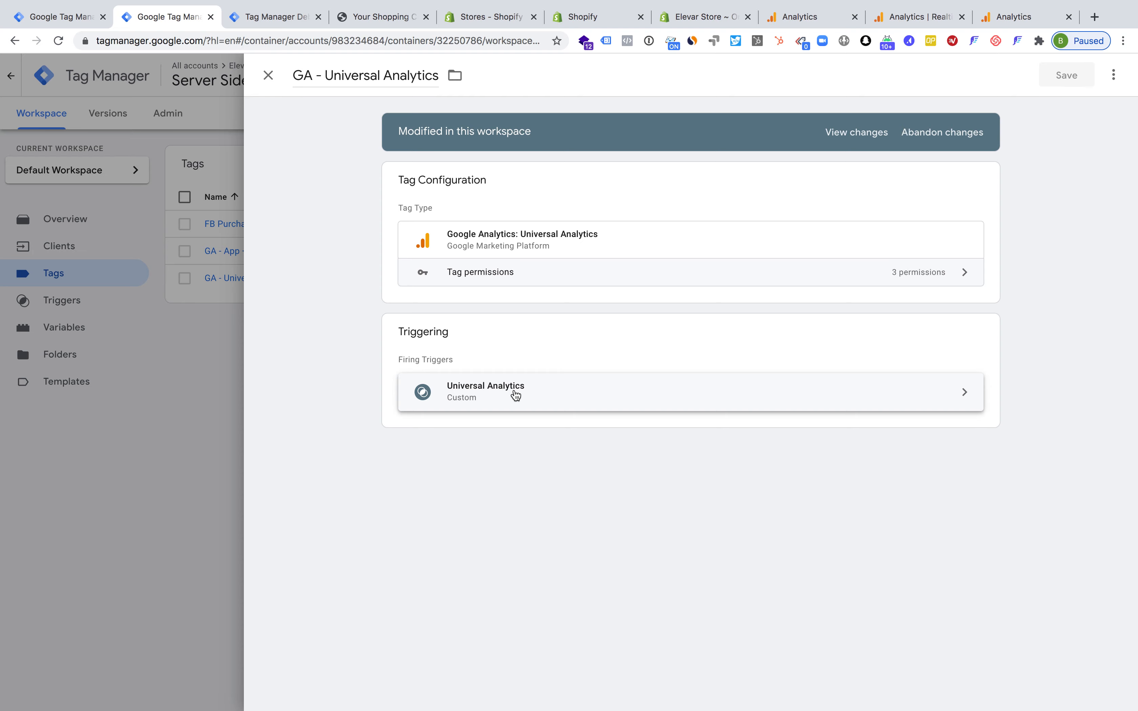
click(218, 376)
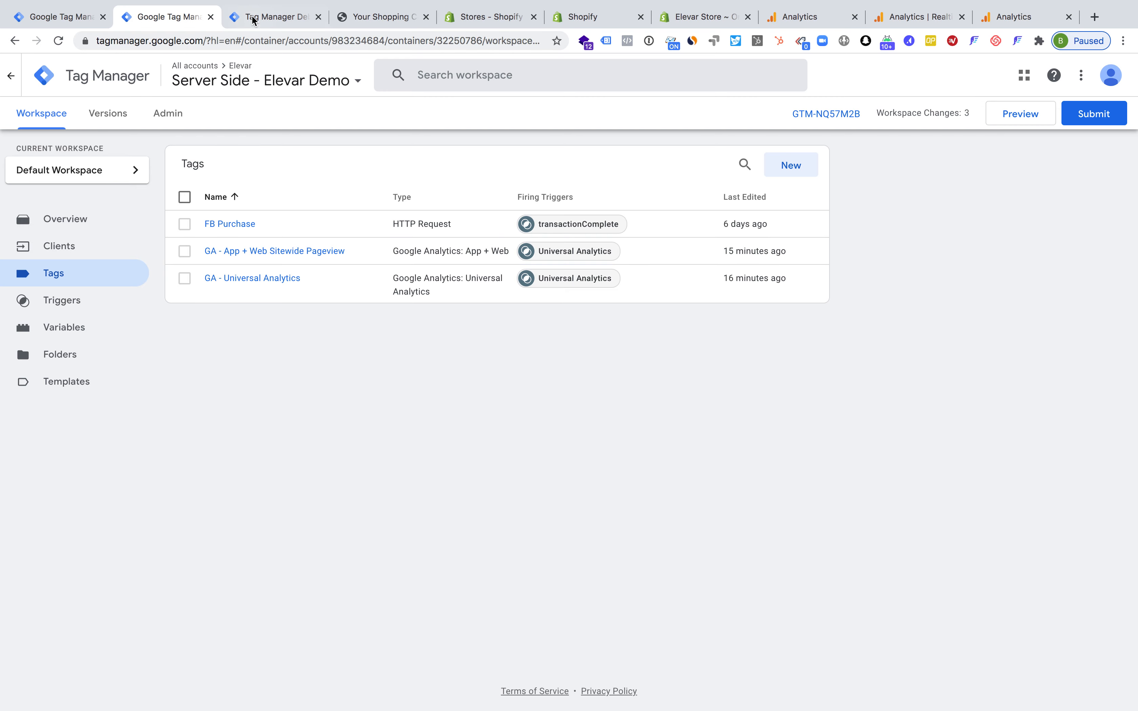
Compare the page titles in the event data of the first and third page_view events in the server debug view
click(263, 17)
click(88, 285)
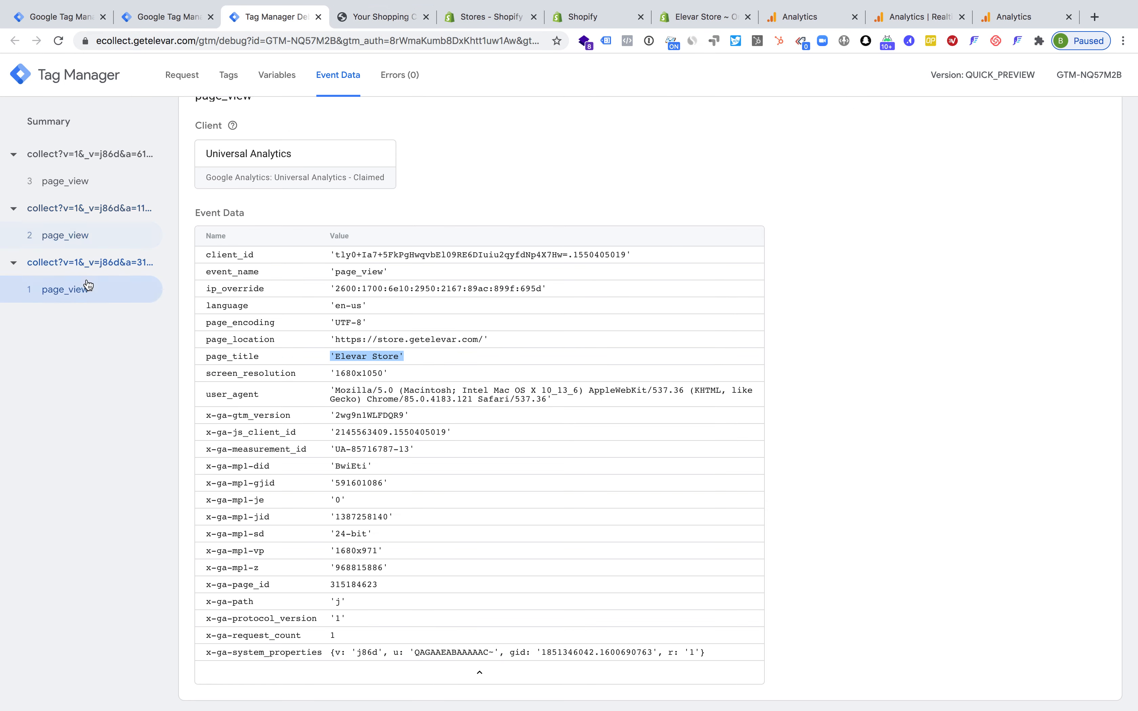
click(83, 184)
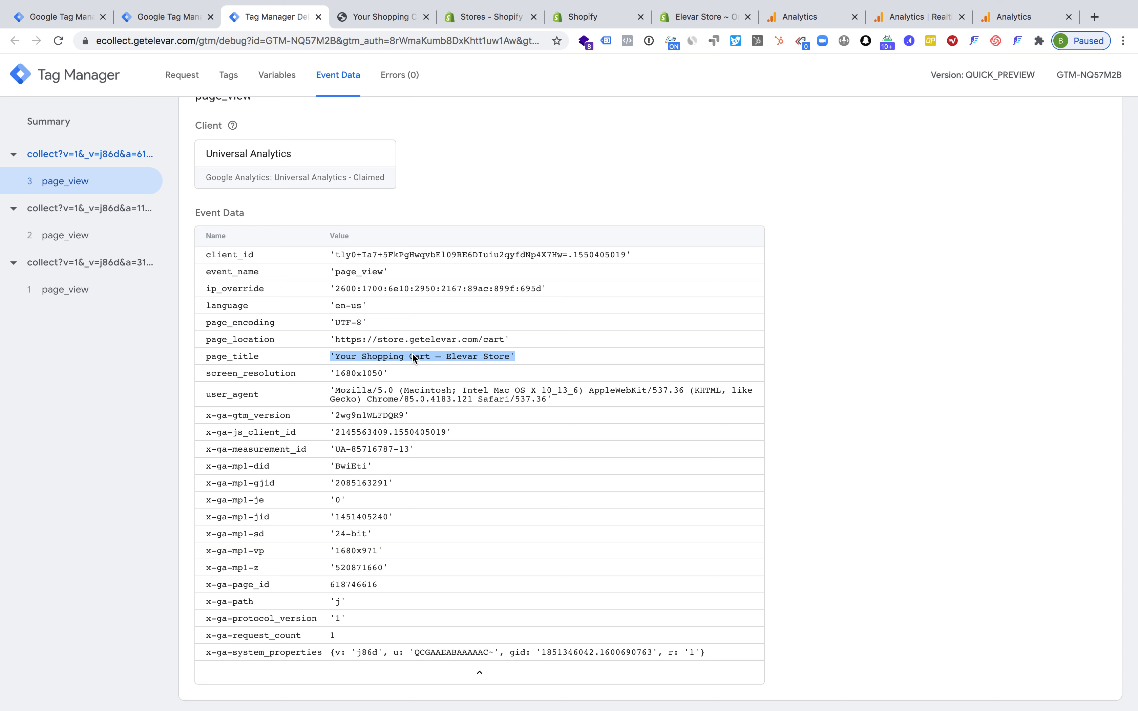
click(464, 159)
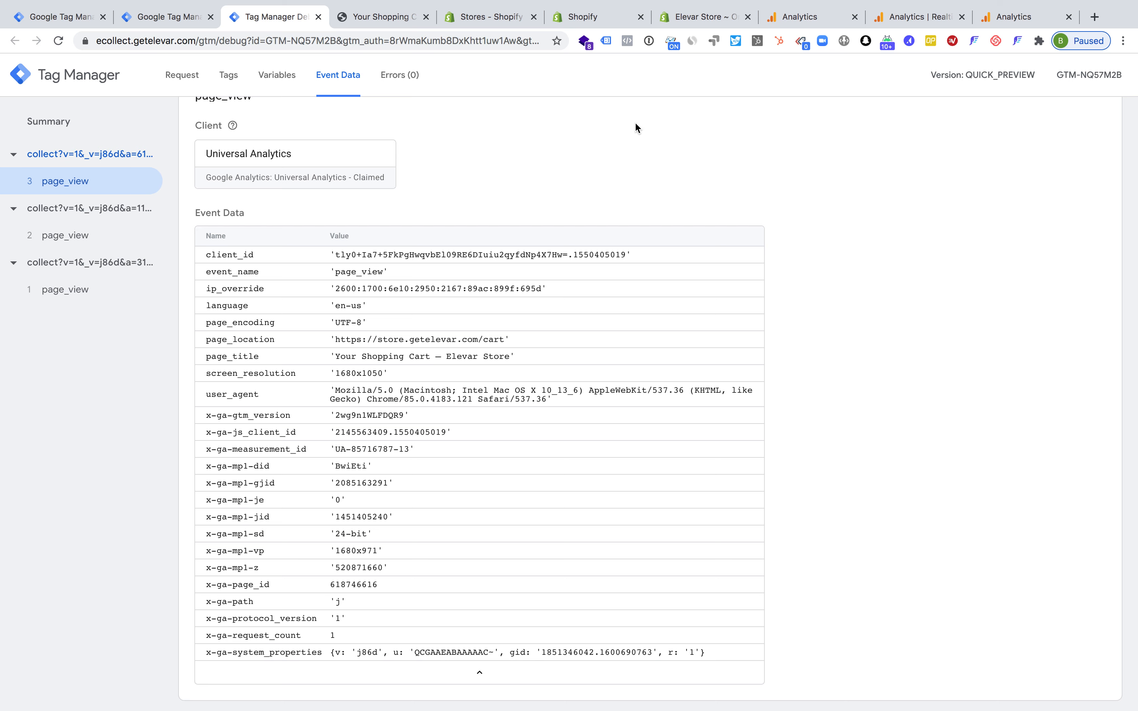
Review the ecollect.getelevar.com image pixel code in the Shopify checkout settings' scripts
click(683, 23)
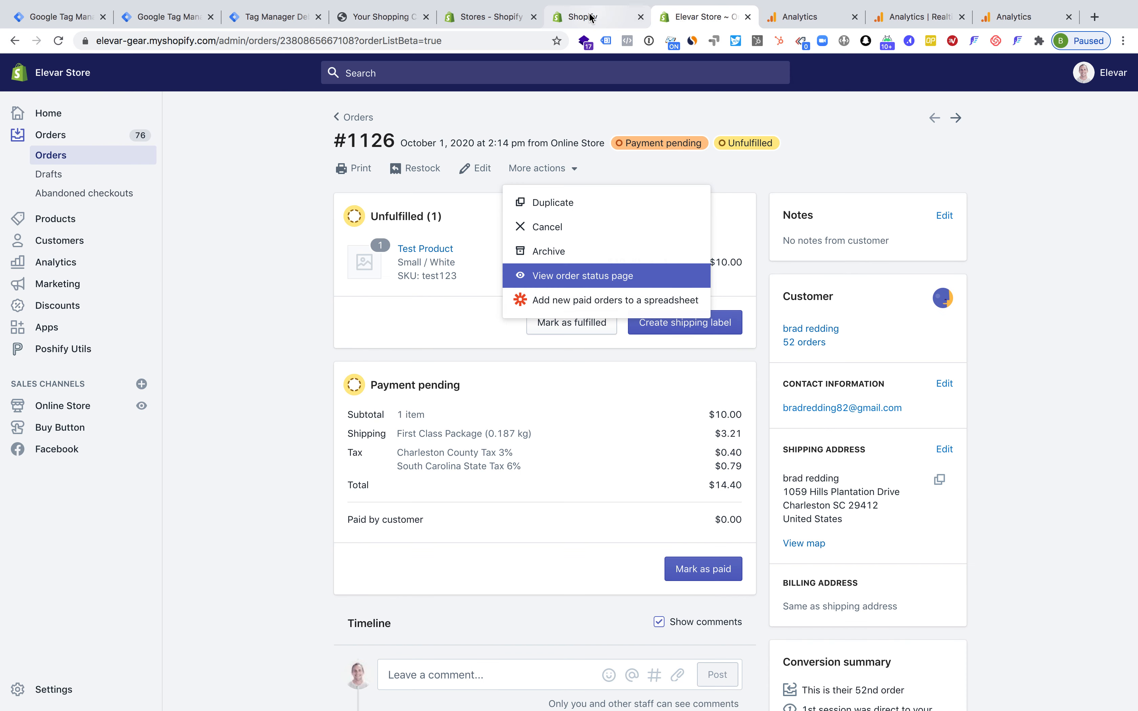
click(611, 19)
click(690, 250)
drag(579, 148, 925, 455)
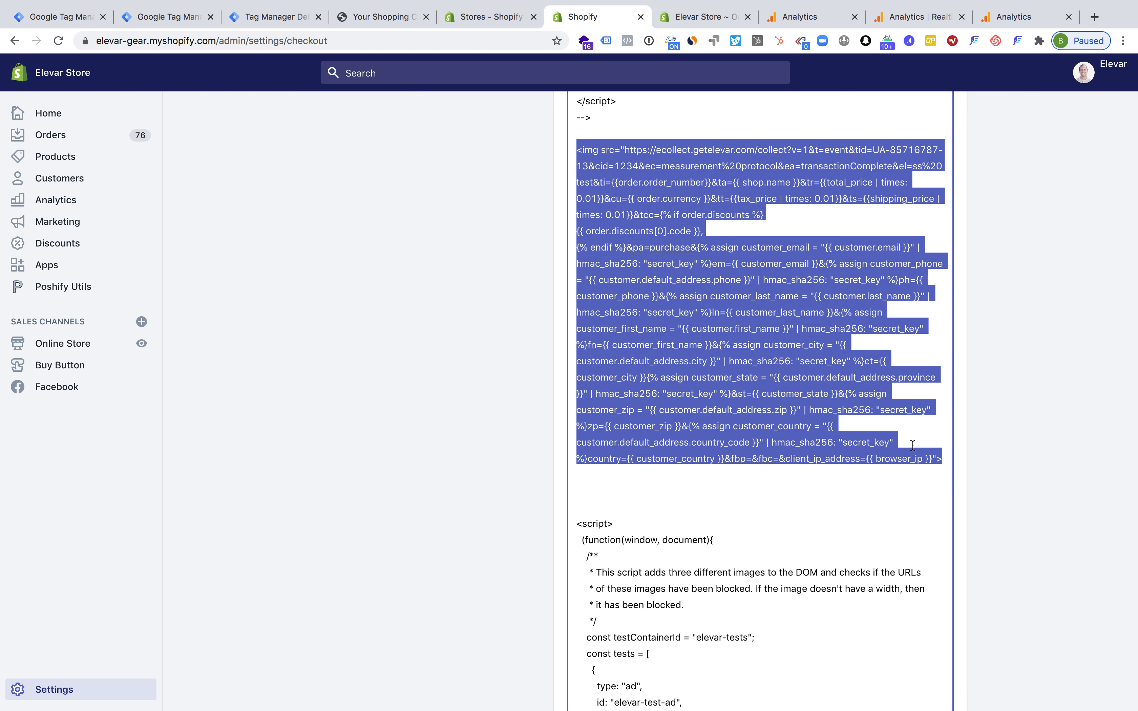
click(808, 352)
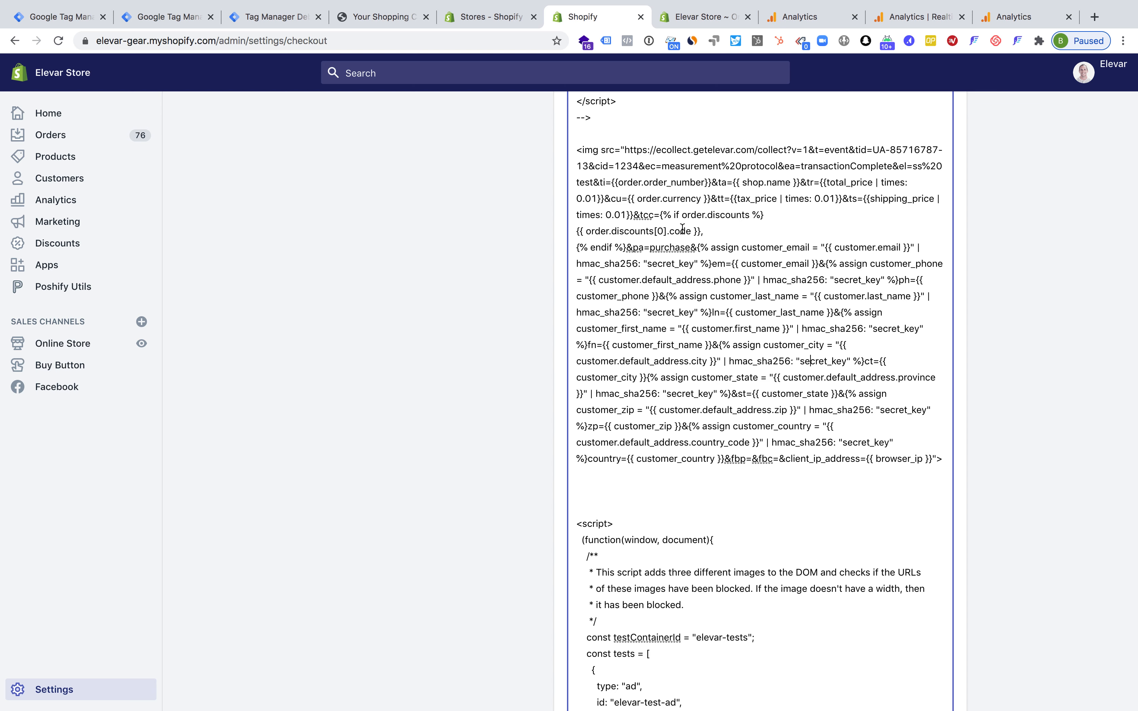
drag(581, 148, 766, 336)
click(766, 336)
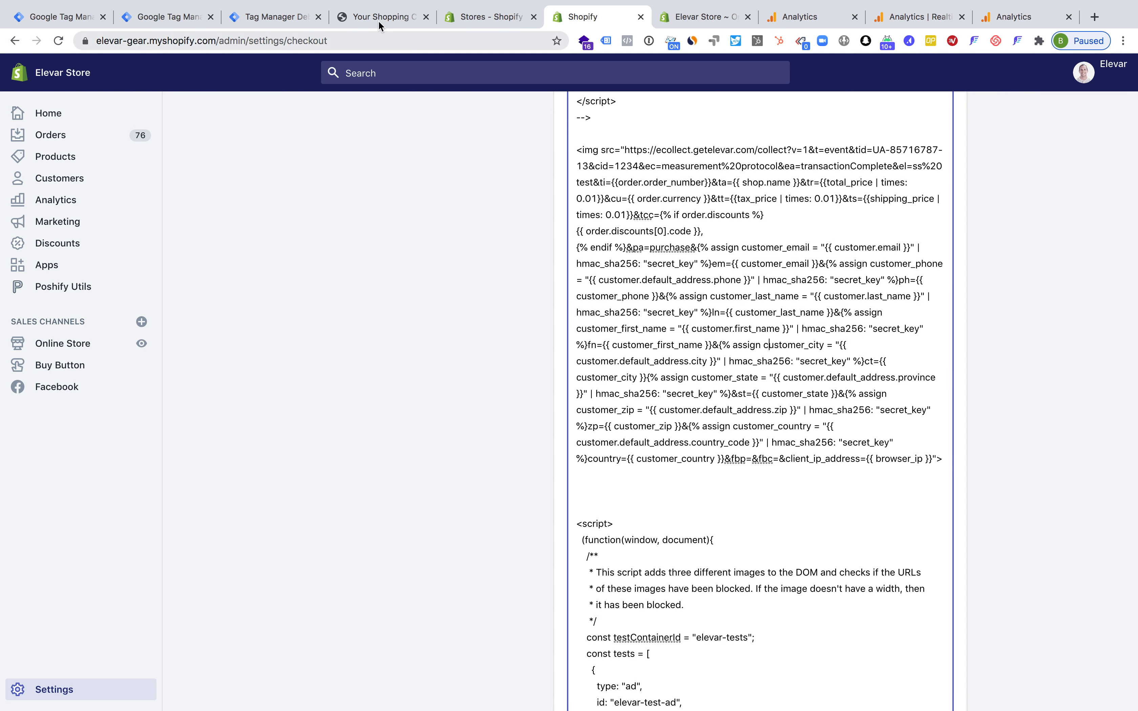
Open the order status page of the newest order in the Elevar Store admin and inspect the pixel image below the thank-you heading
click(498, 19)
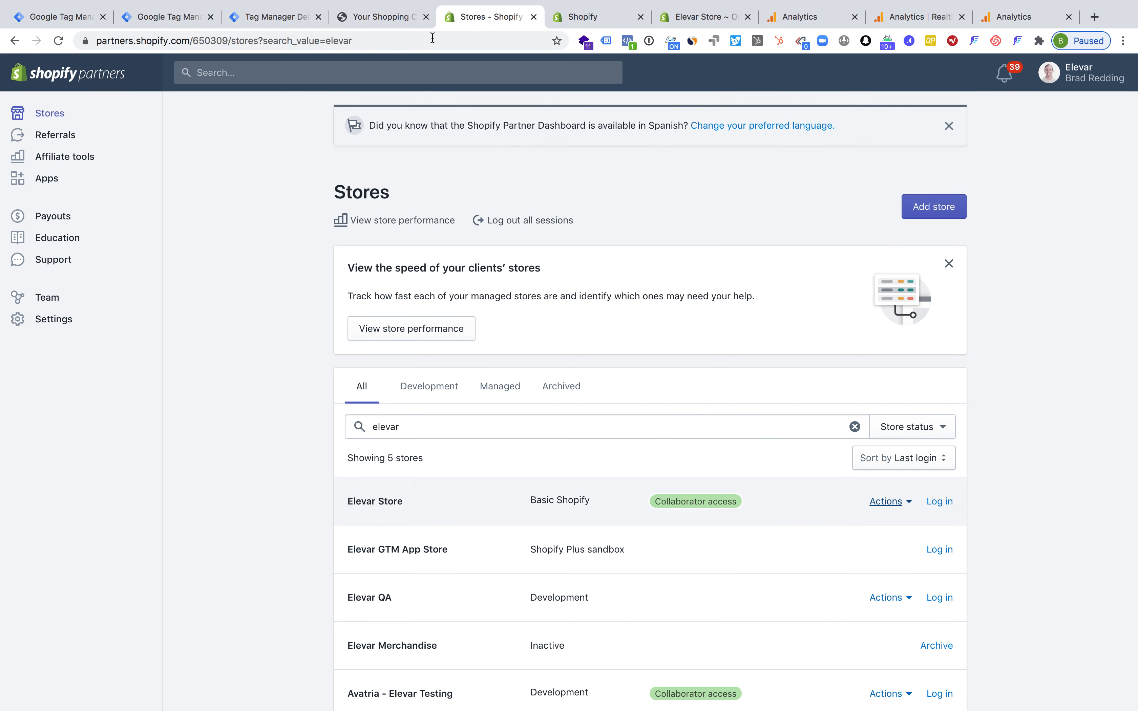
click(582, 16)
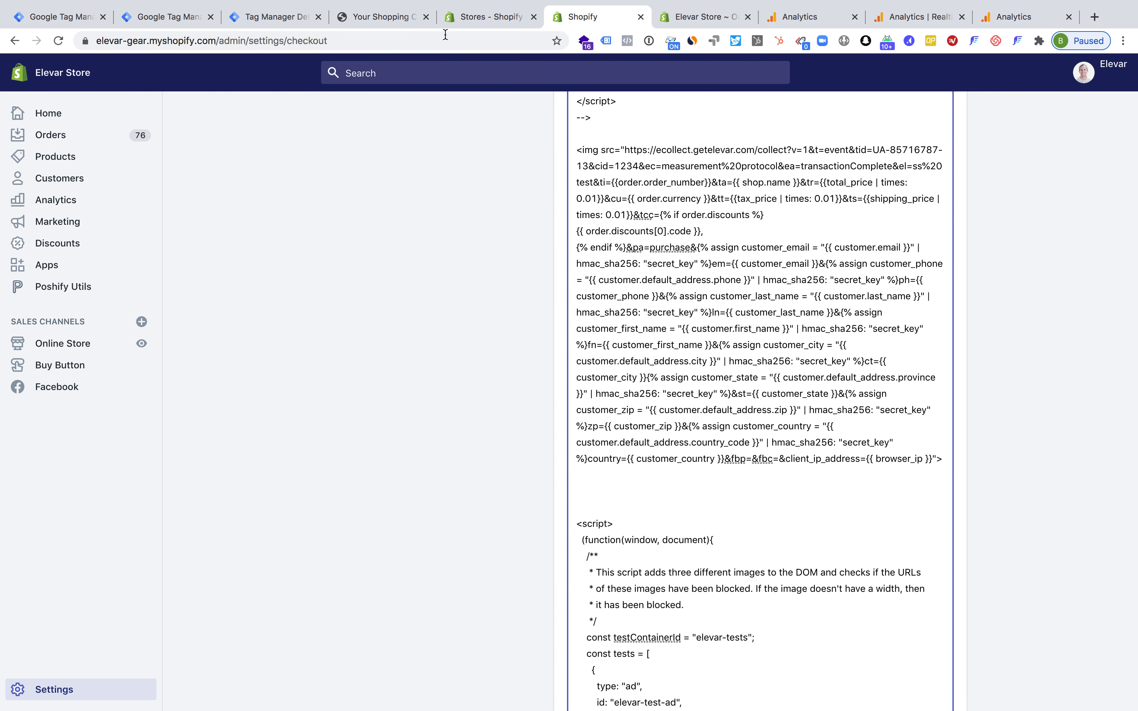
click(63, 138)
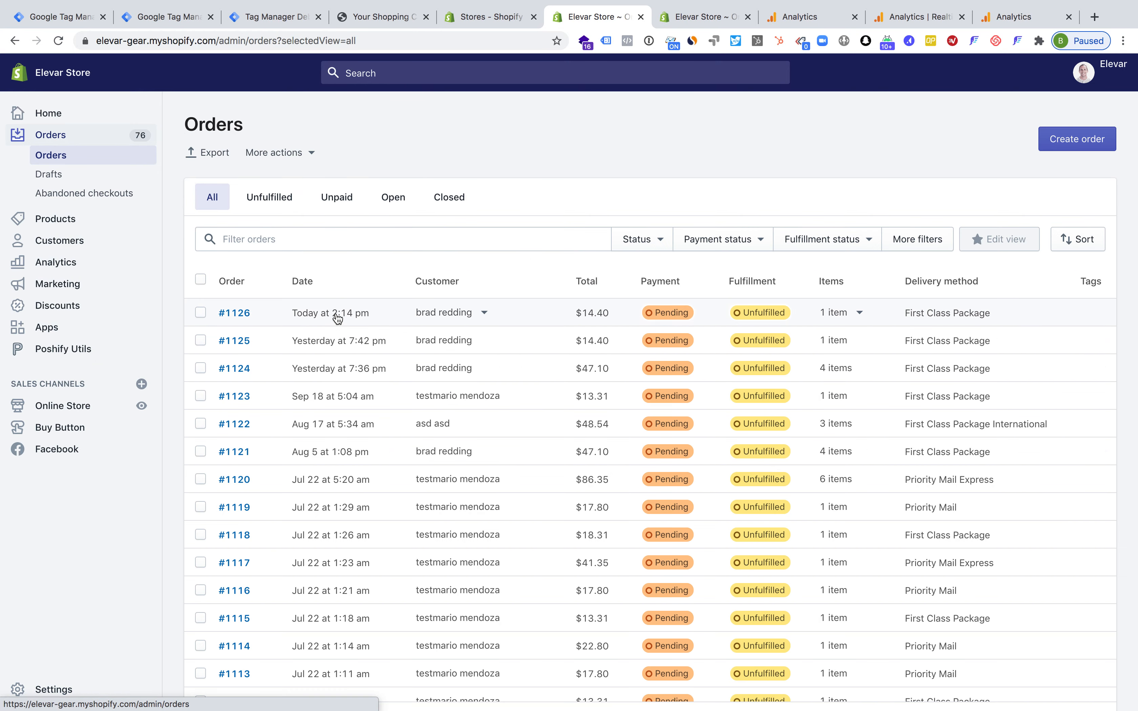
click(337, 317)
click(718, 19)
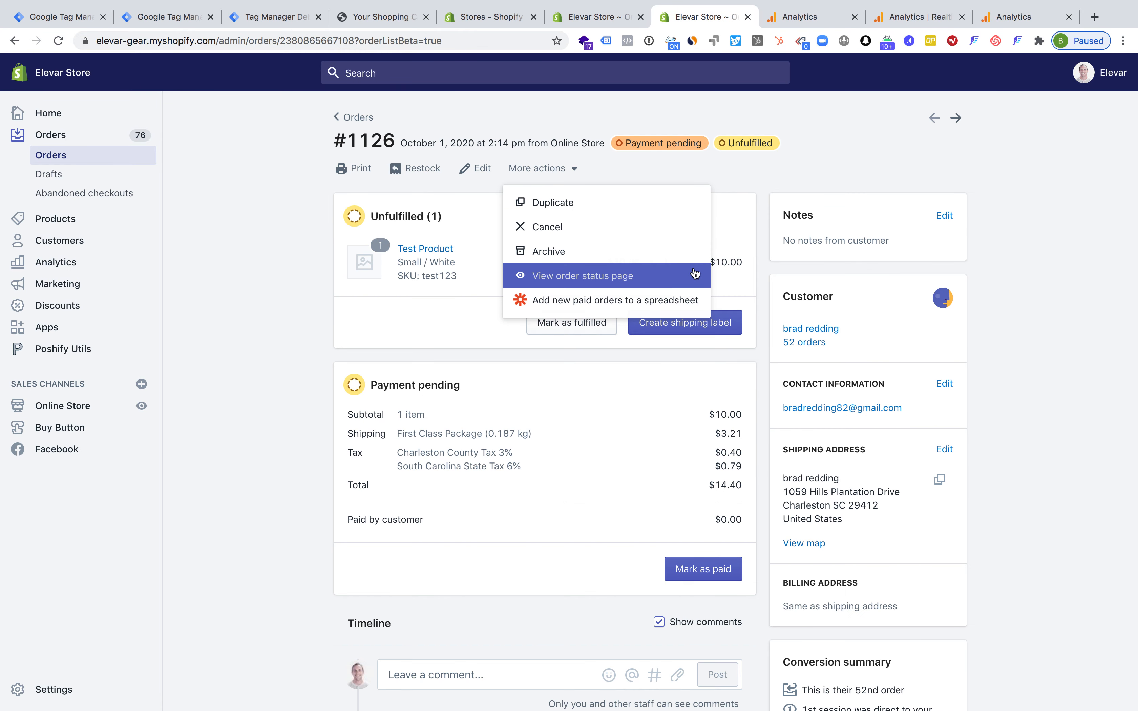
click(602, 21)
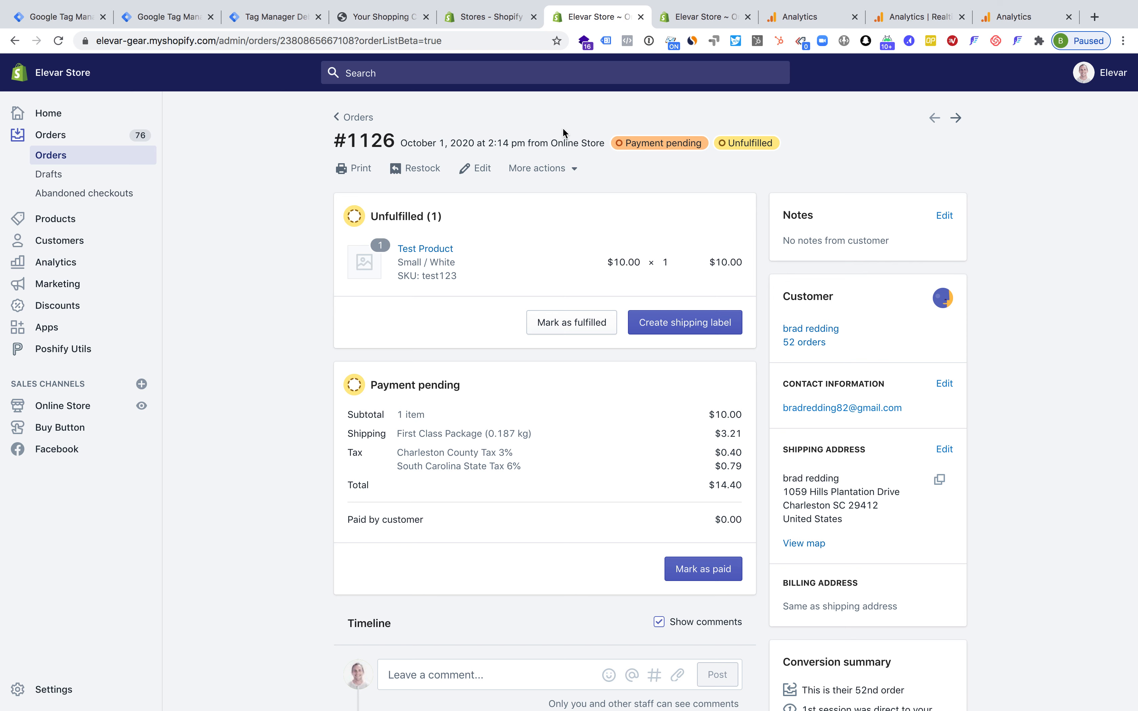
click(561, 172)
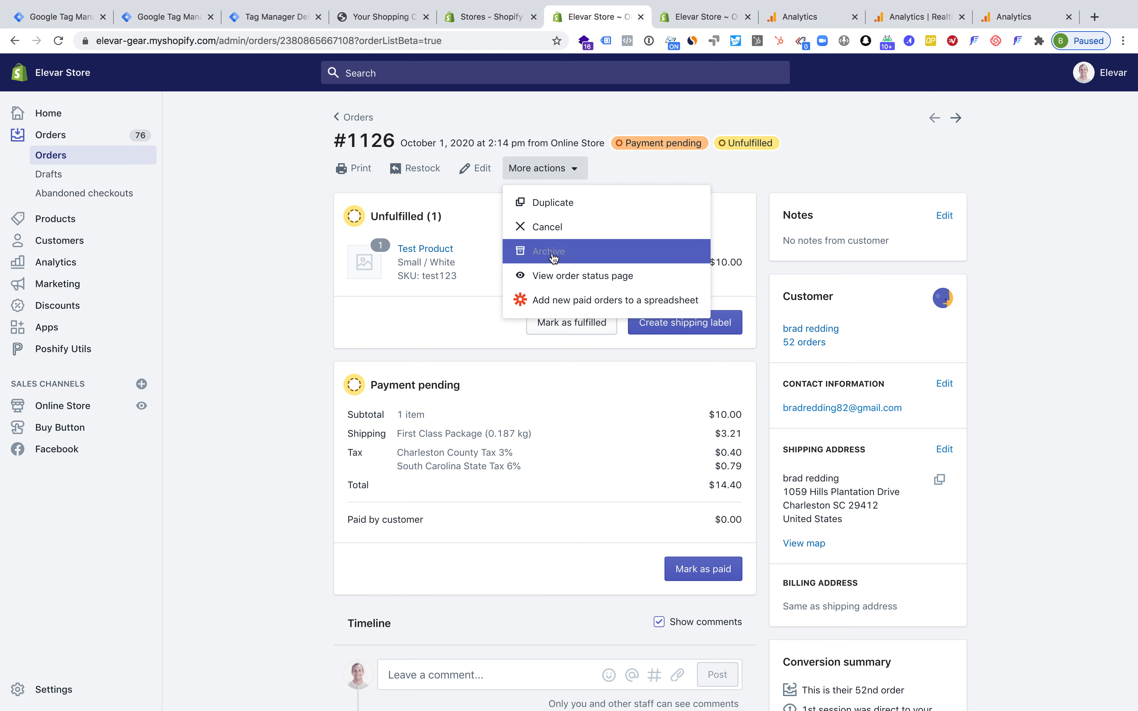
click(551, 278)
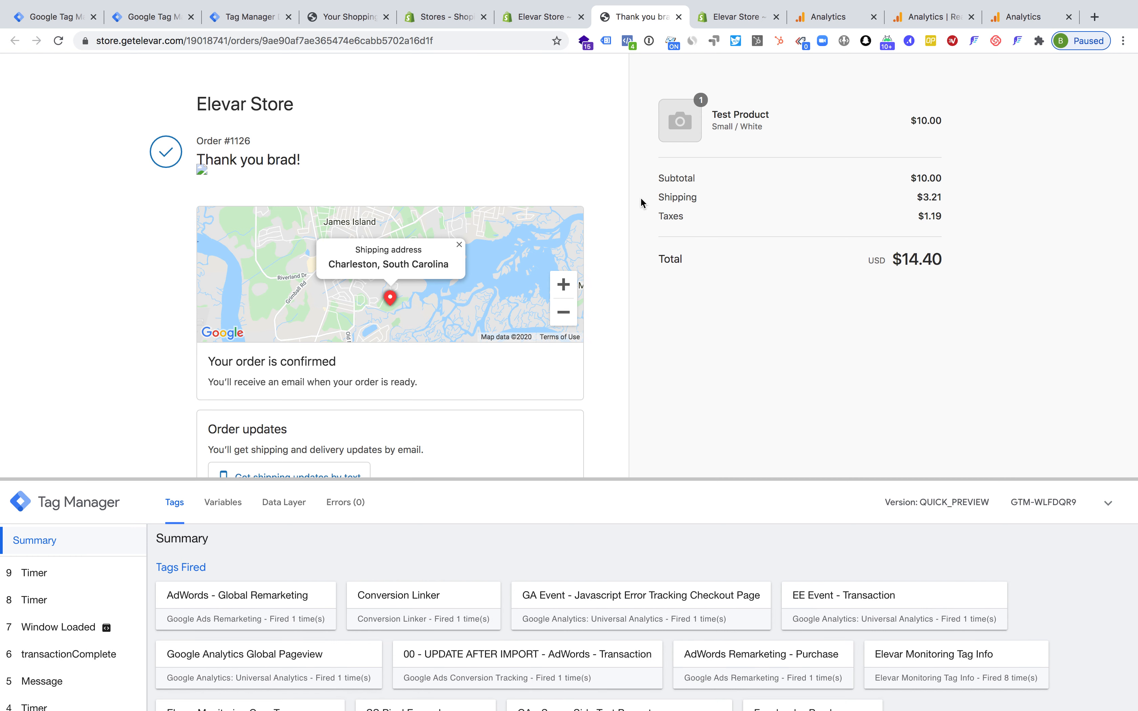
click(204, 179)
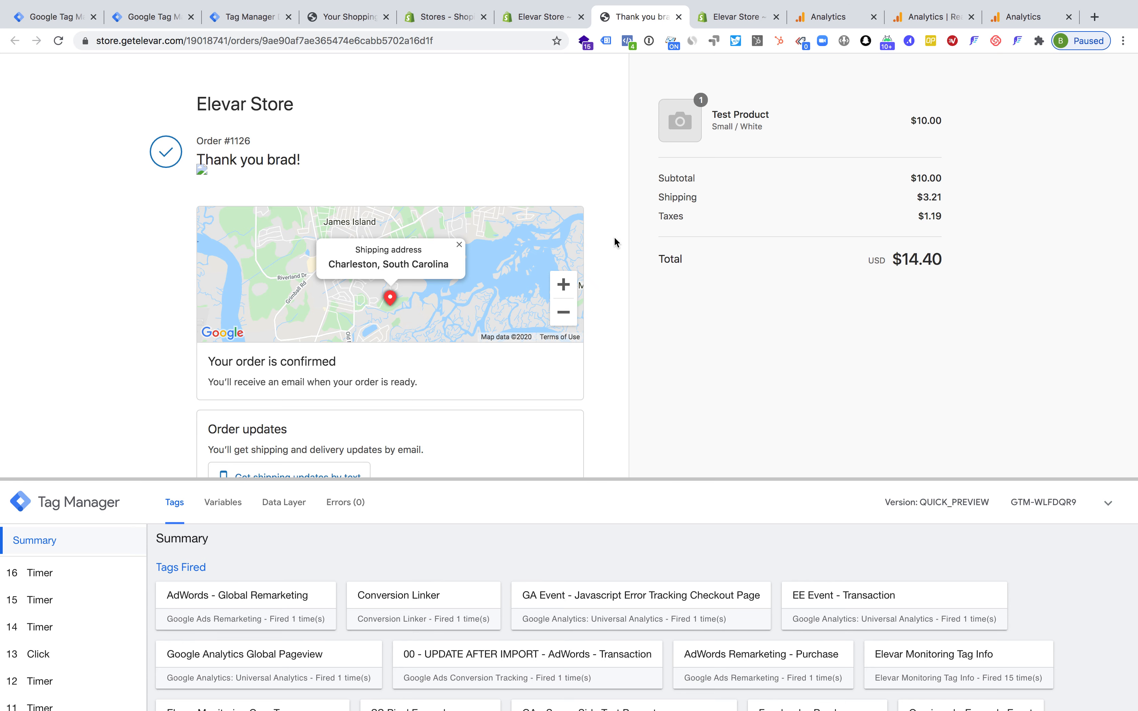
scroll(615, 236, down, 3)
scroll(578, 147, up, 3)
Examine the shipping, tax and transaction_id values in the transactionComplete event data of the server debug view
click(234, 20)
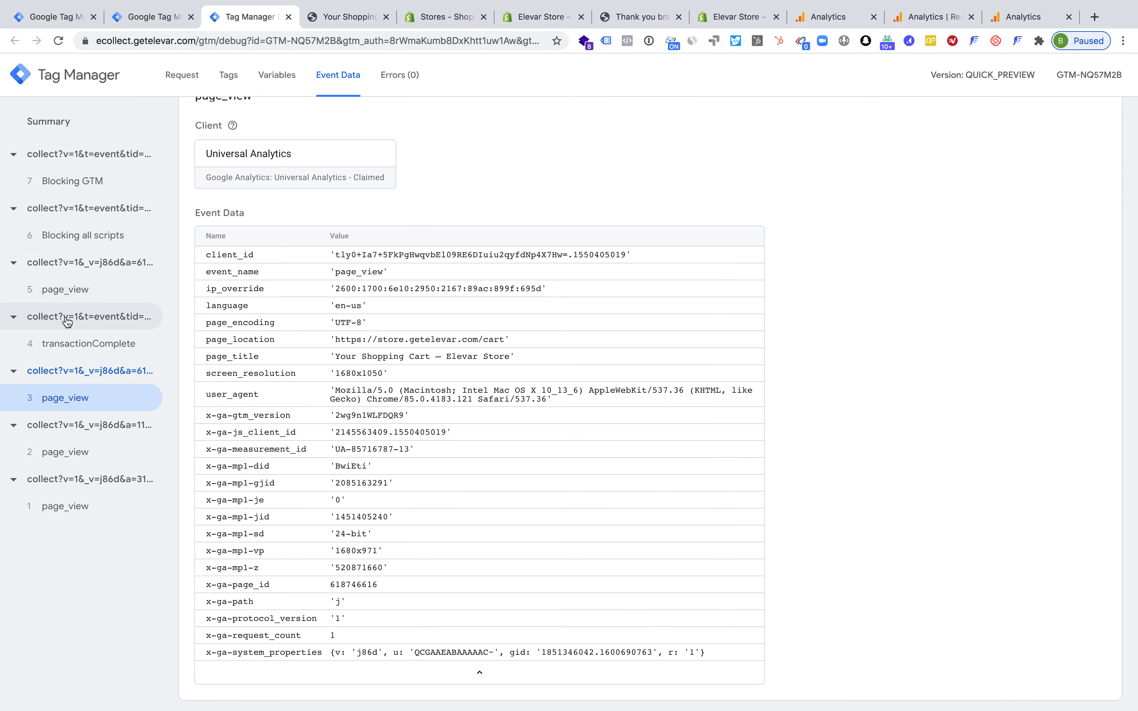
click(72, 348)
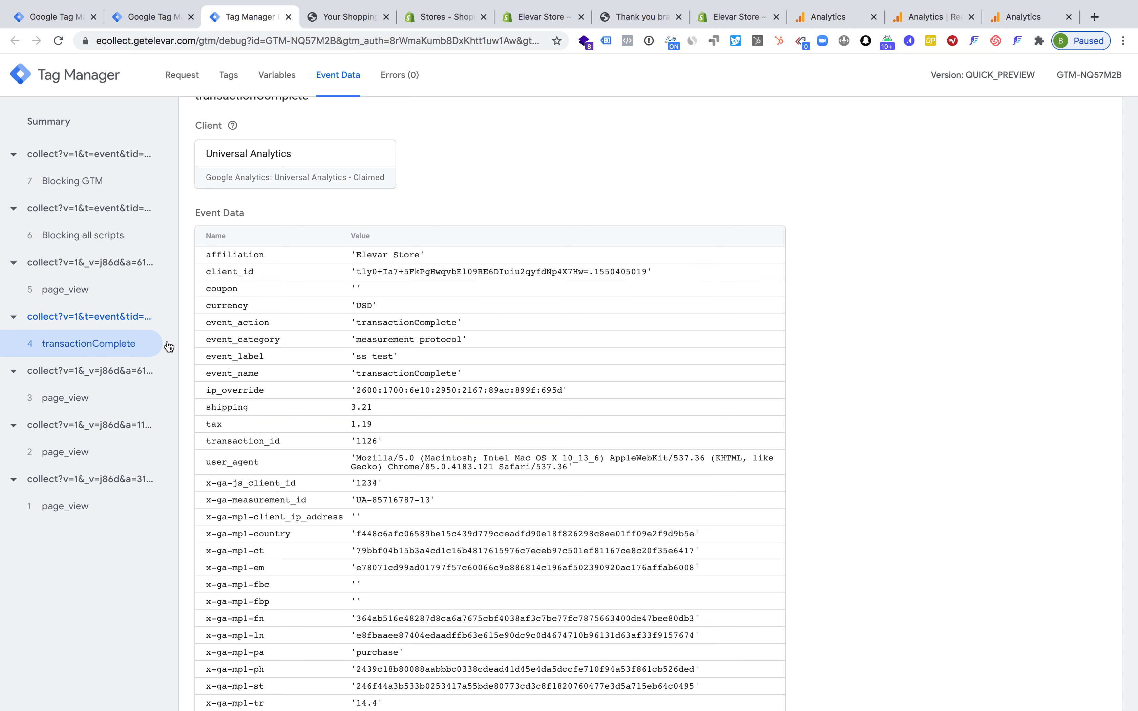
scroll(398, 372, down, 3)
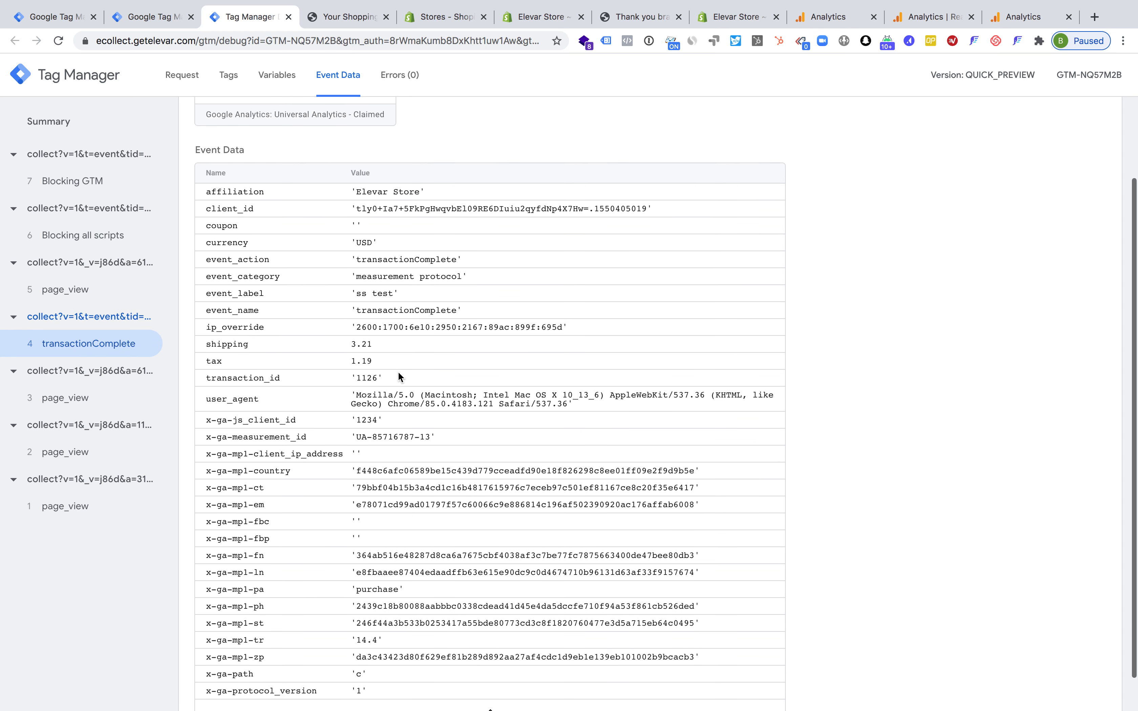
drag(198, 338, 315, 376)
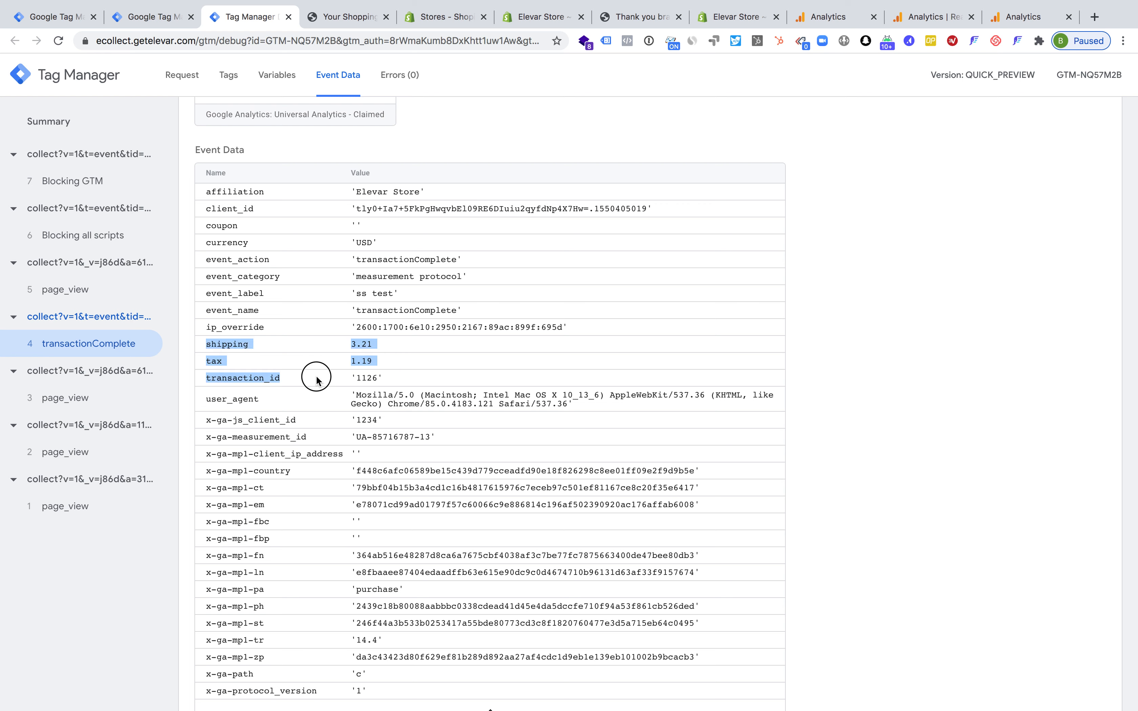
click(358, 357)
drag(217, 343, 375, 374)
double_click(362, 379)
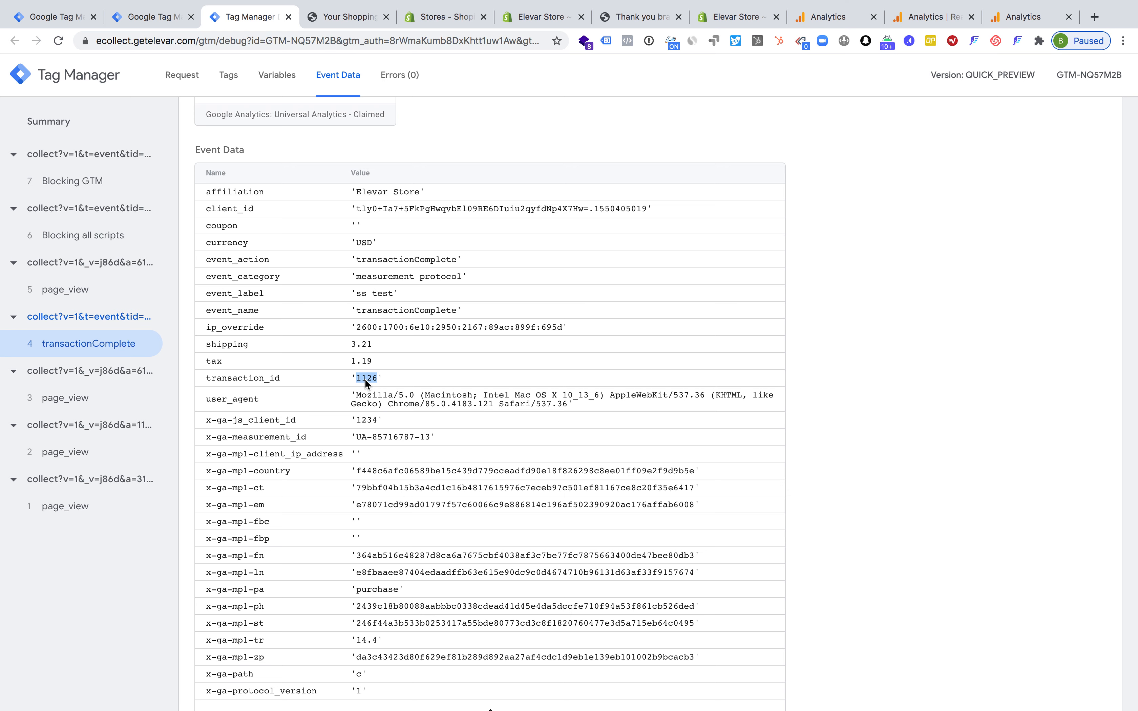
Examine the hashed customer parameters in the lower part of the transactionComplete event data
scroll(396, 467, down, 2)
drag(370, 651, 259, 442)
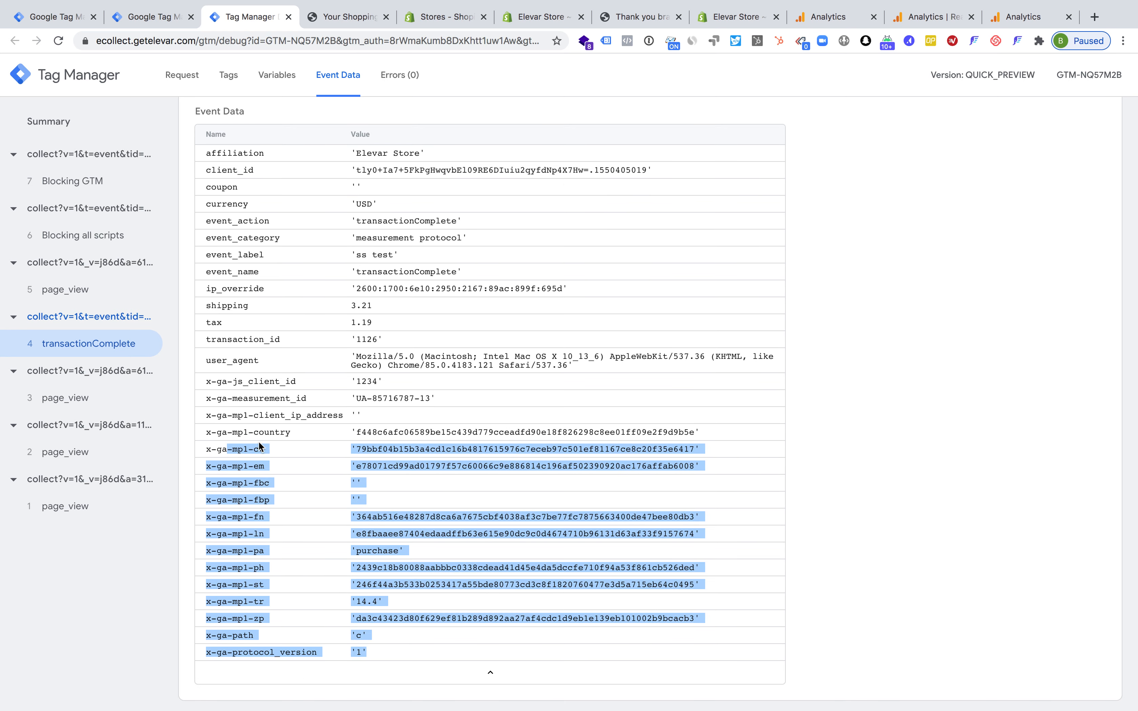
click(431, 445)
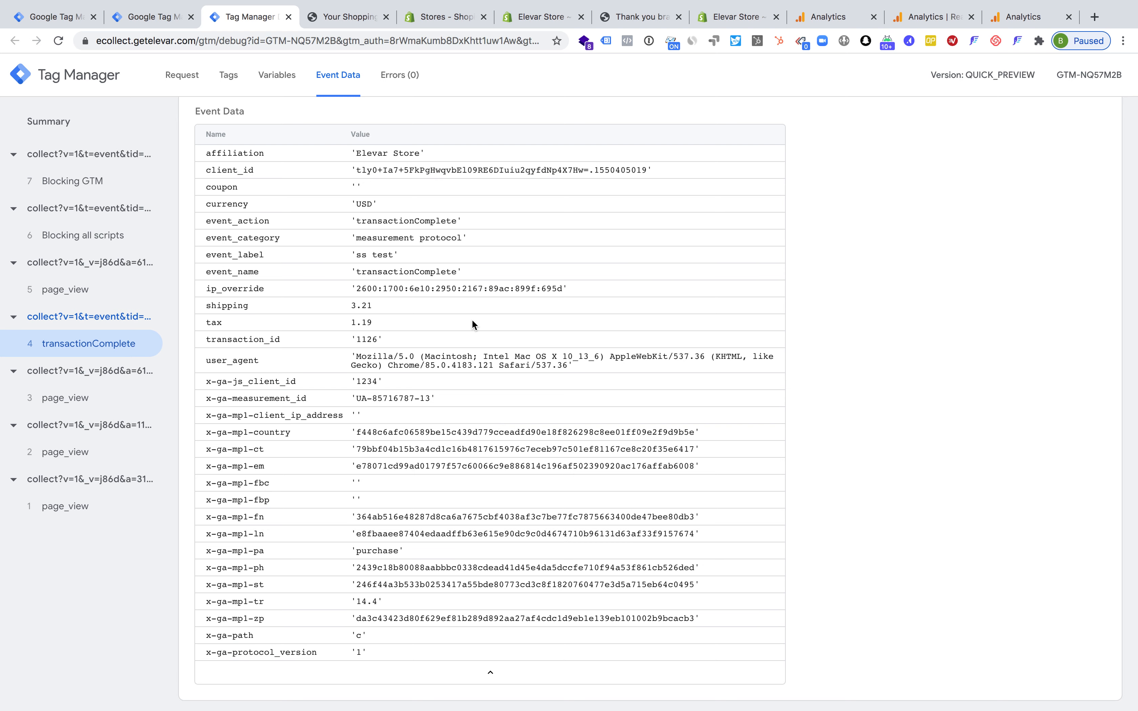
scroll(471, 322, up, 2)
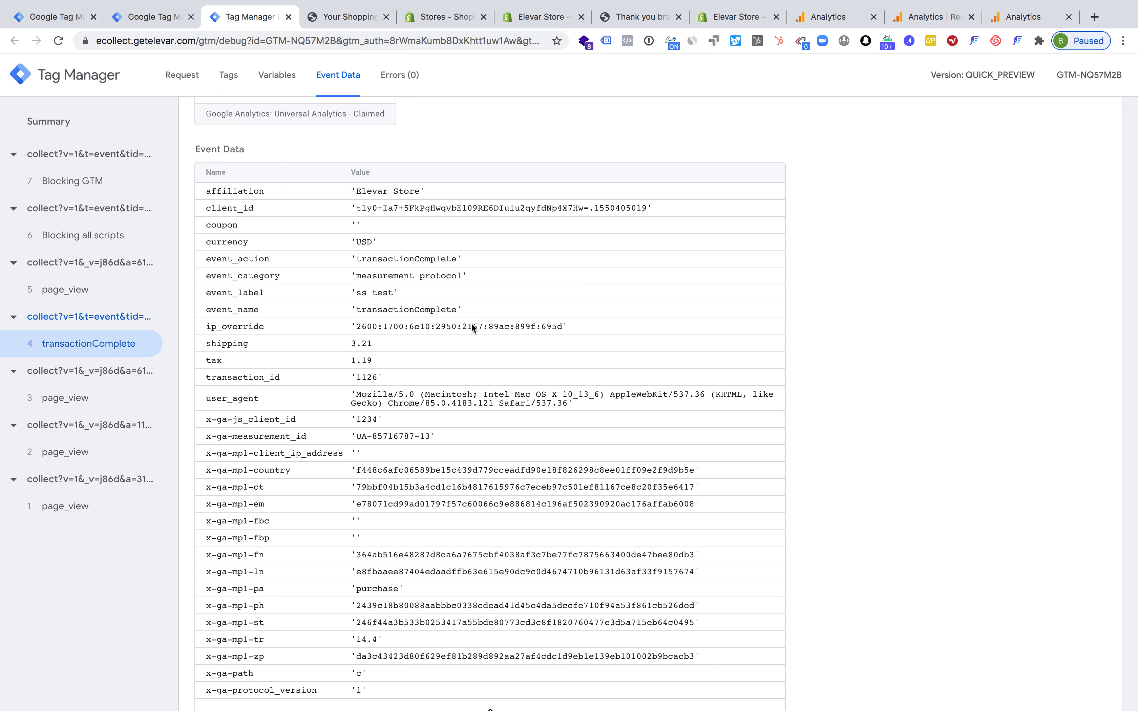
Check which tags fired for transactionComplete and view the Realtime Events report of the Server Side - Elevar Marketing Site property
click(229, 75)
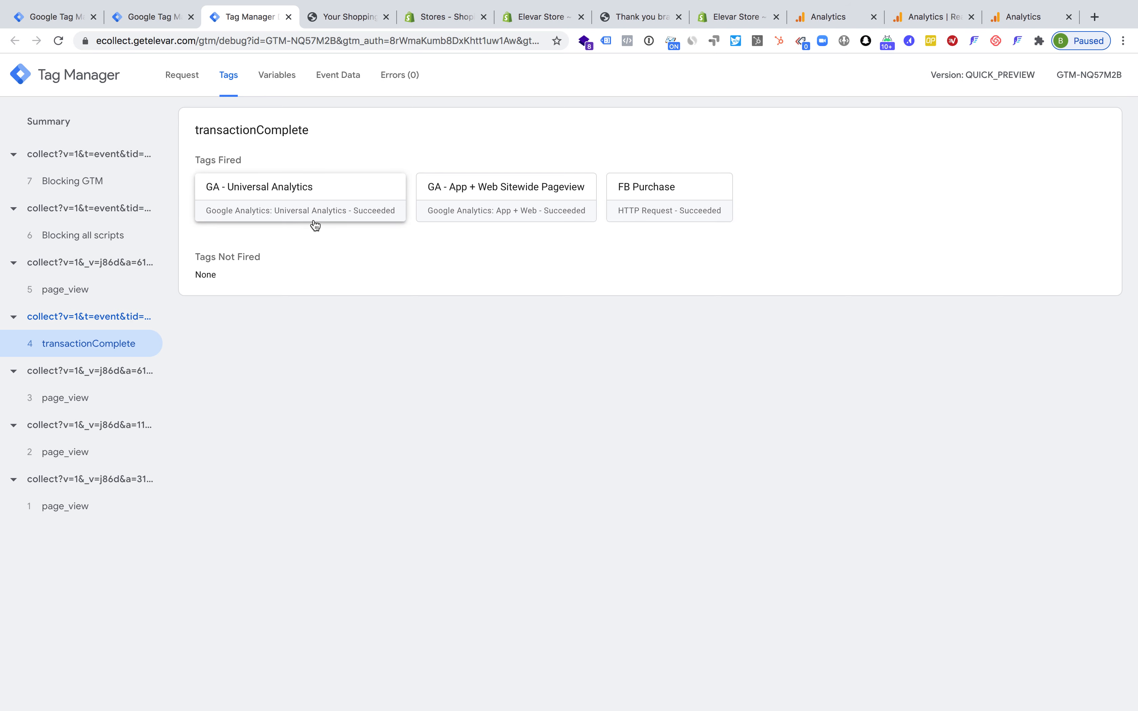
click(816, 23)
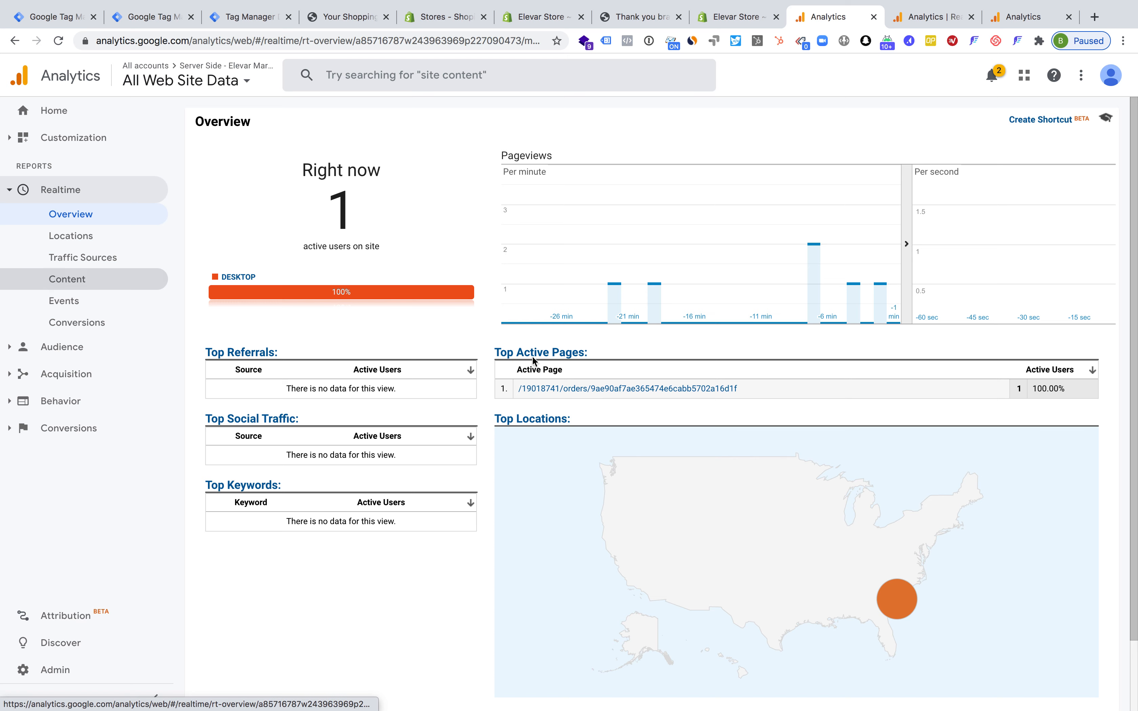
click(69, 300)
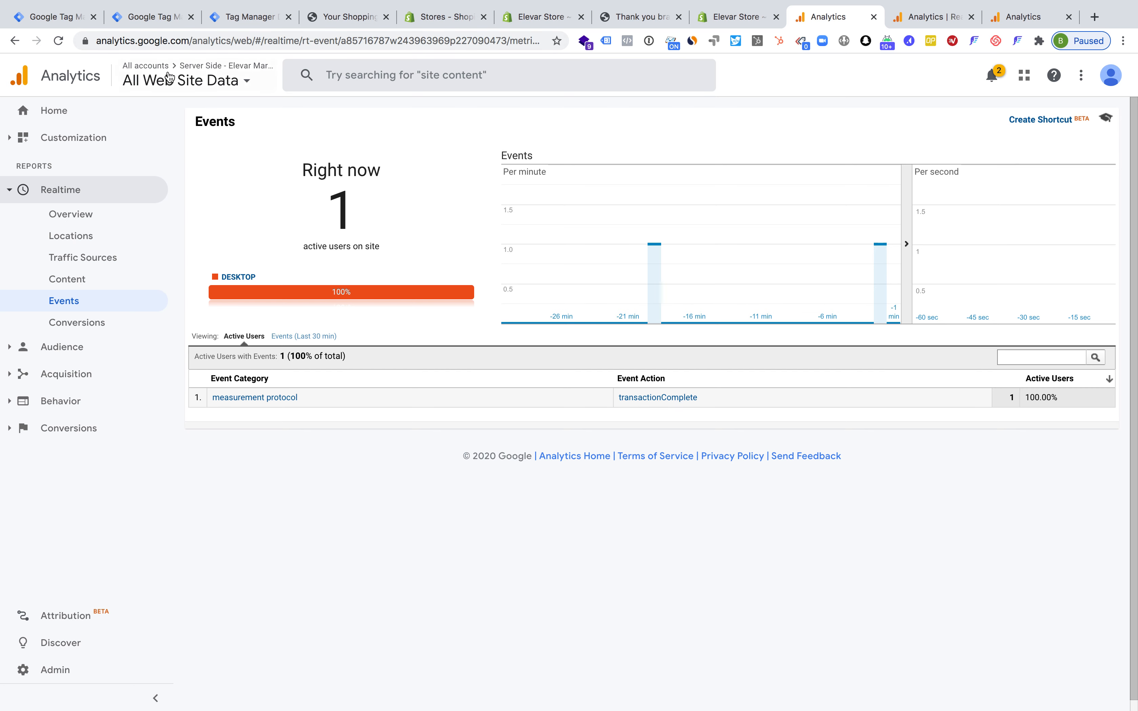
Revisit the Shopify Plus - Webinar Demo workspace overview and open the variables of the Server Side - Elevar Demo container
click(50, 19)
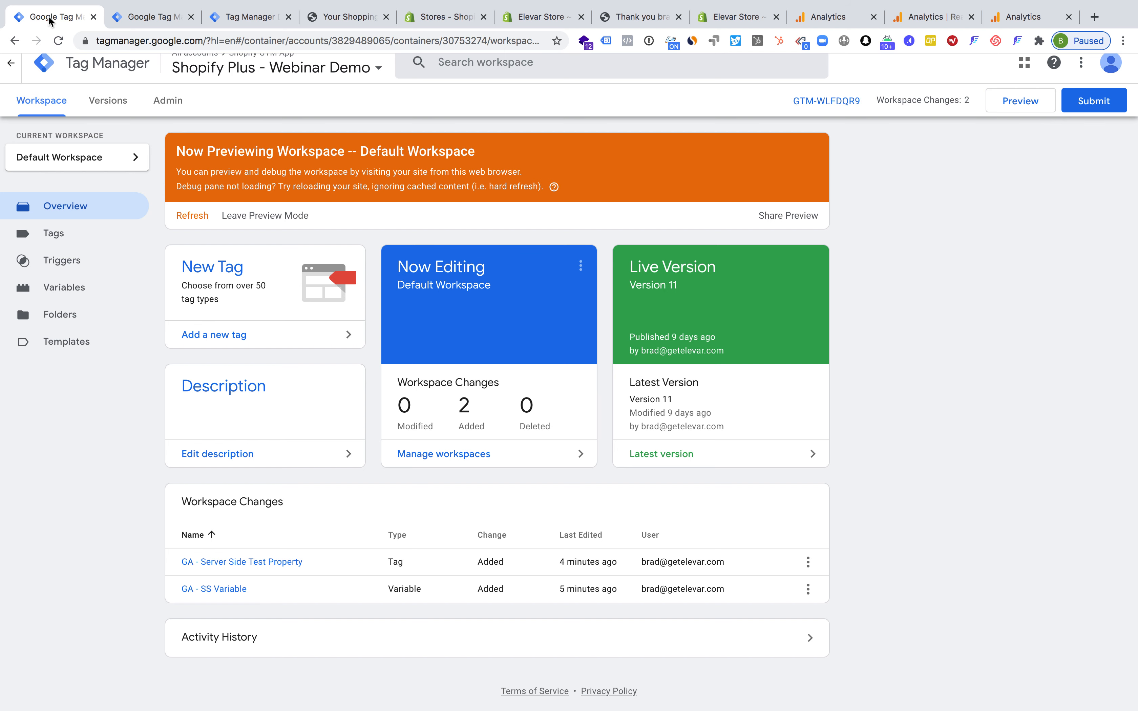
click(156, 16)
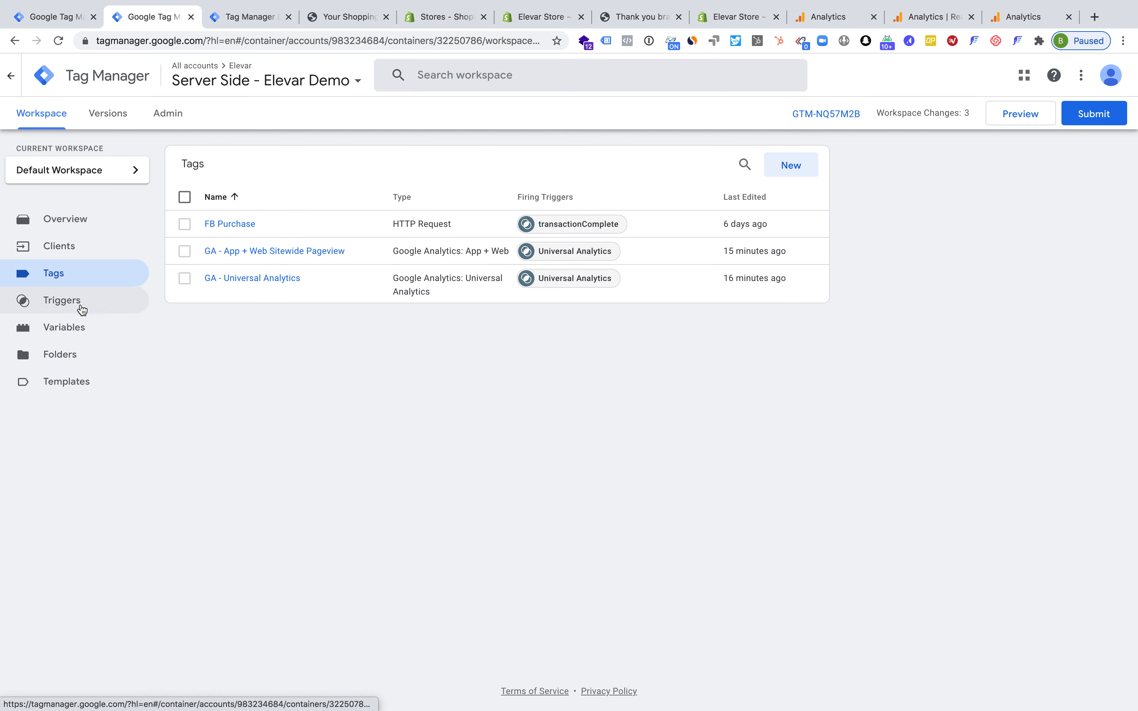
click(78, 329)
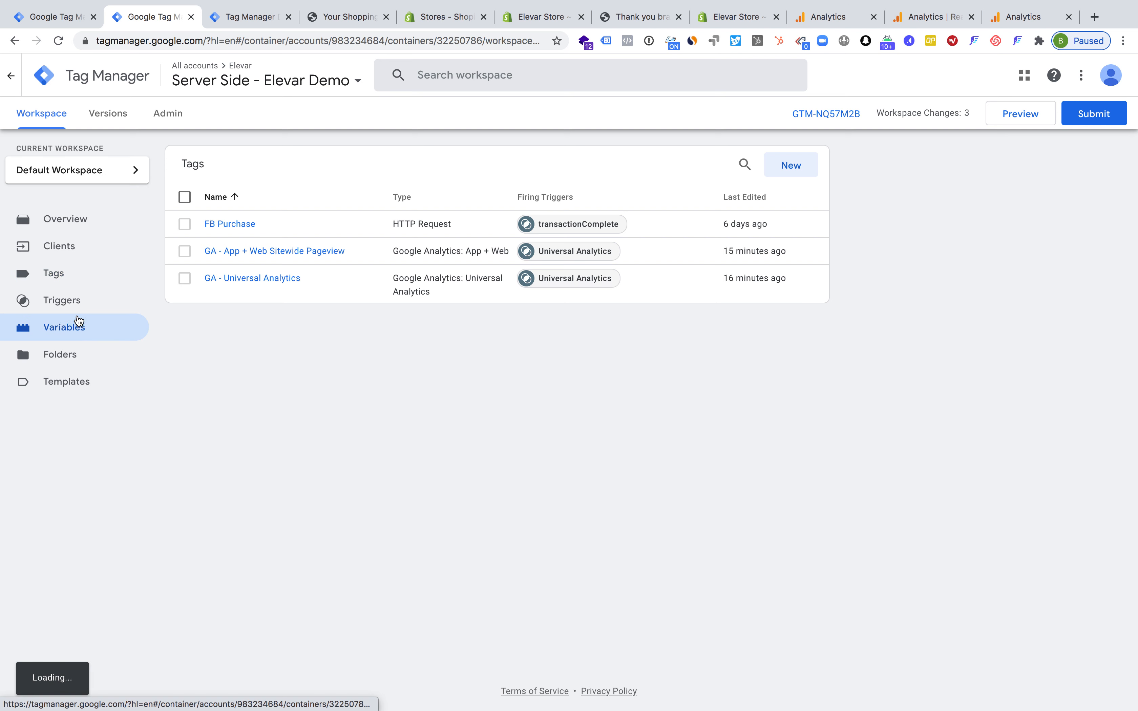